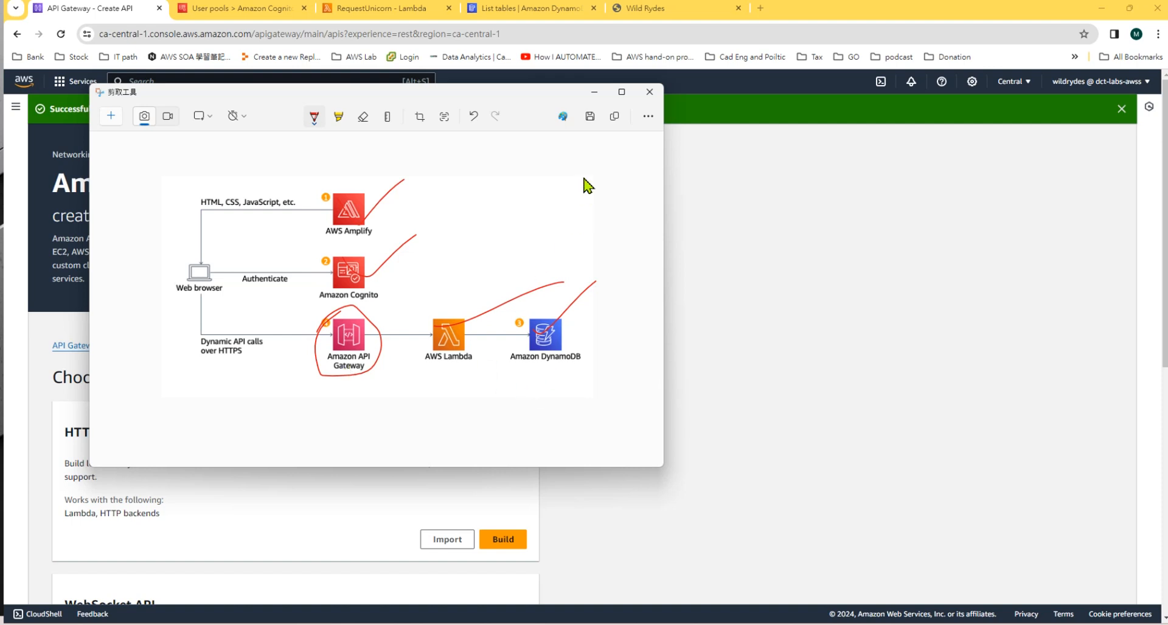
Minimize the architecture diagram and open the API Gateway service by searching the AWS console
{"action": "left_click", "coordinate": [594, 95]}
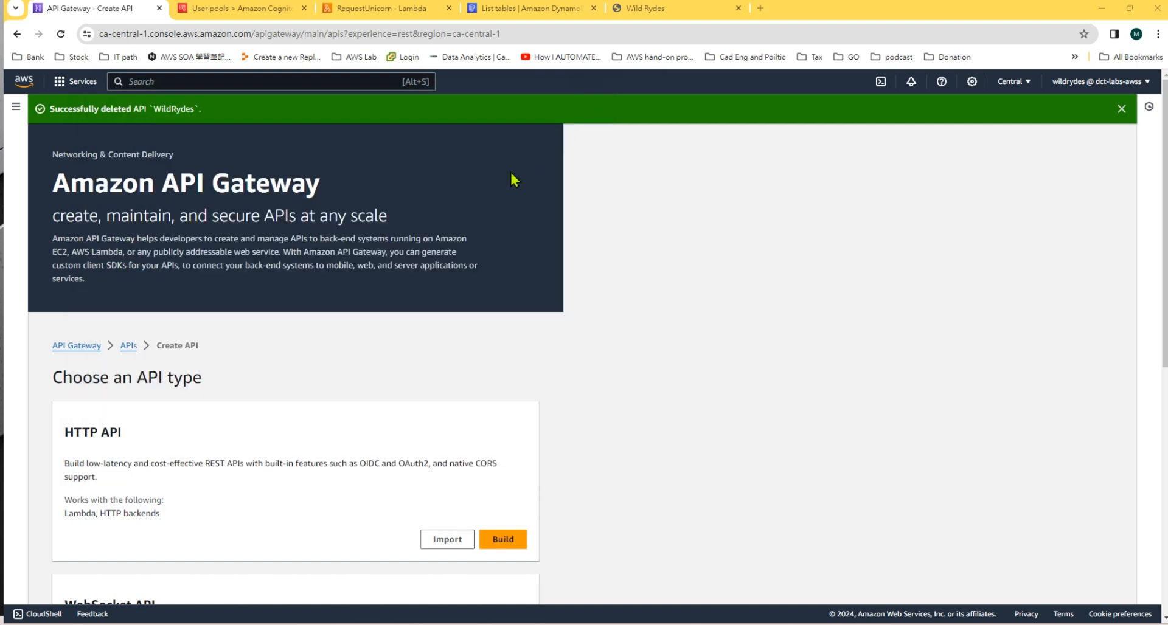
{"action": "left_click", "coordinate": [206, 74]}
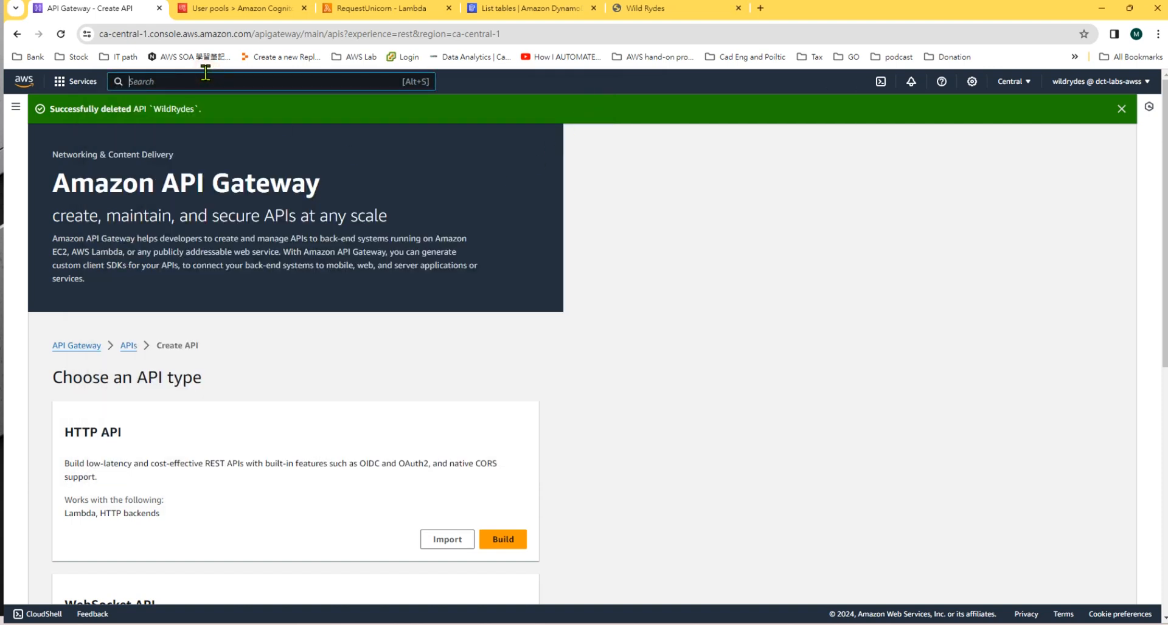
{"action": "type", "text": "APIg"}
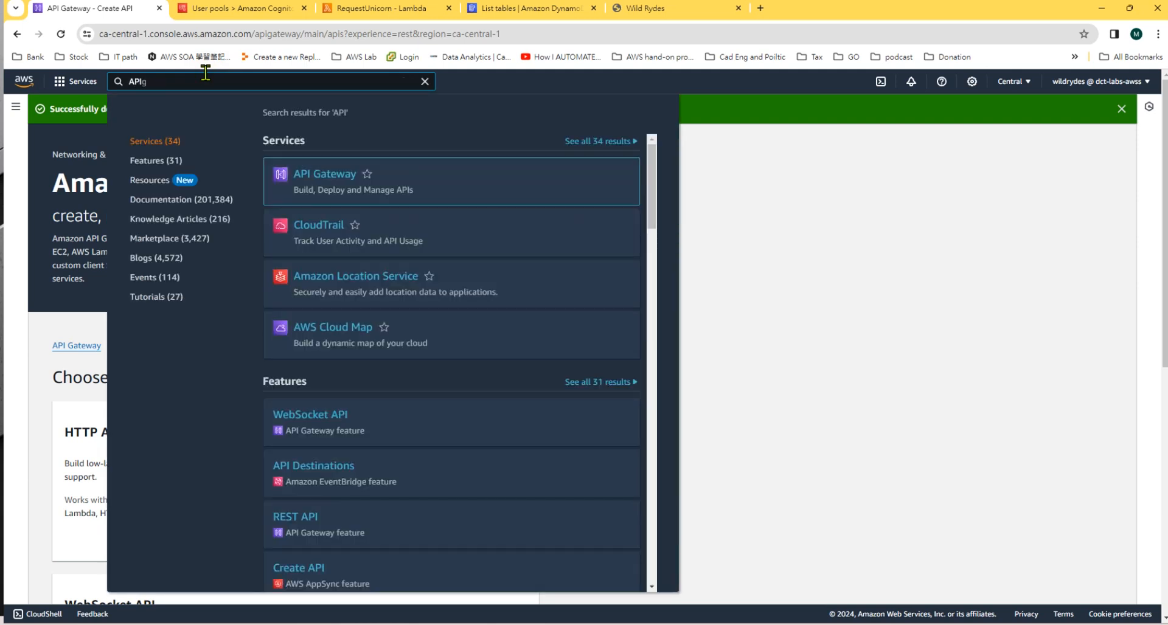
{"action": "left_click", "coordinate": [328, 182]}
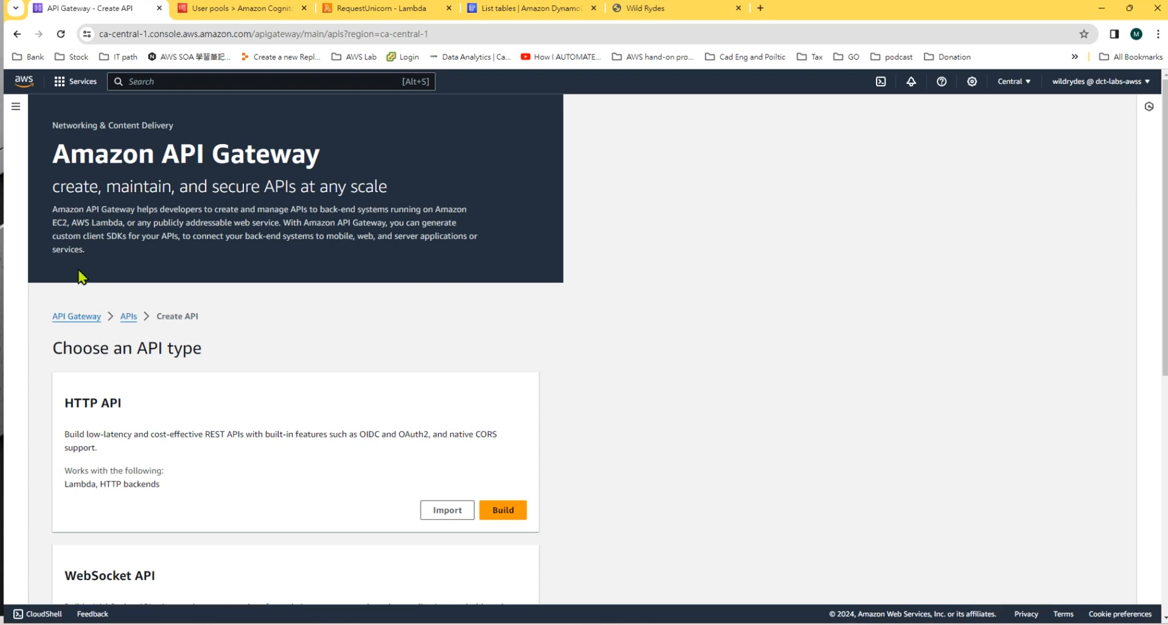
Choose REST API, the public variant, as the API type and start building it
{"action": "scroll", "coordinate": [229, 420], "scroll_direction": "down", "scroll_amount": 3}
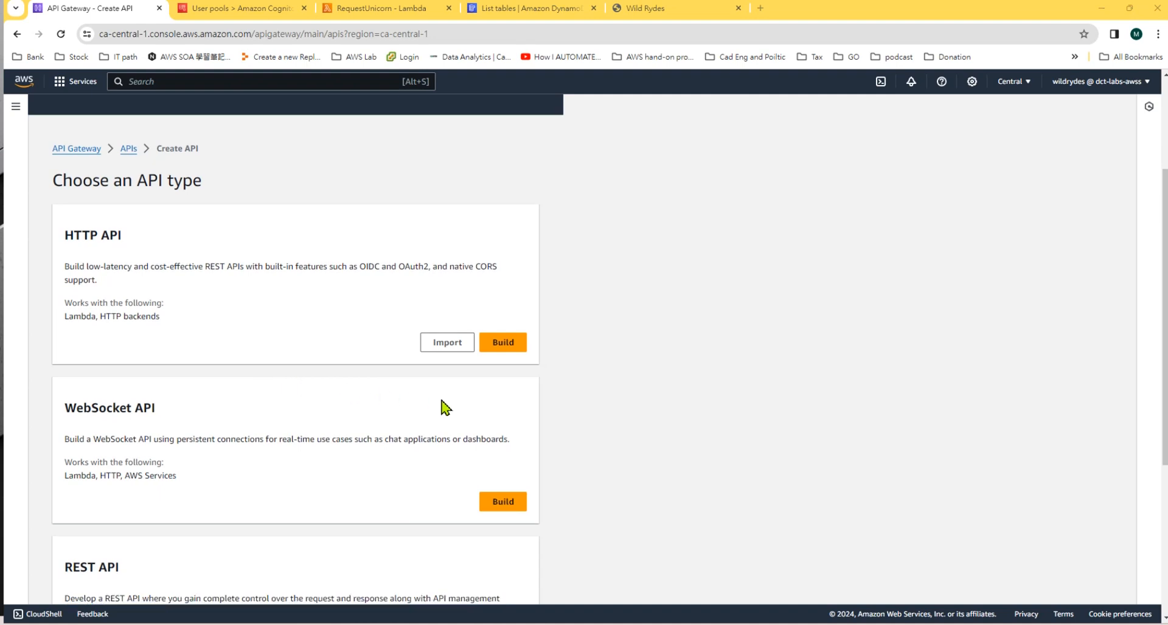
{"action": "scroll", "coordinate": [413, 414], "scroll_direction": "down", "scroll_amount": 5}
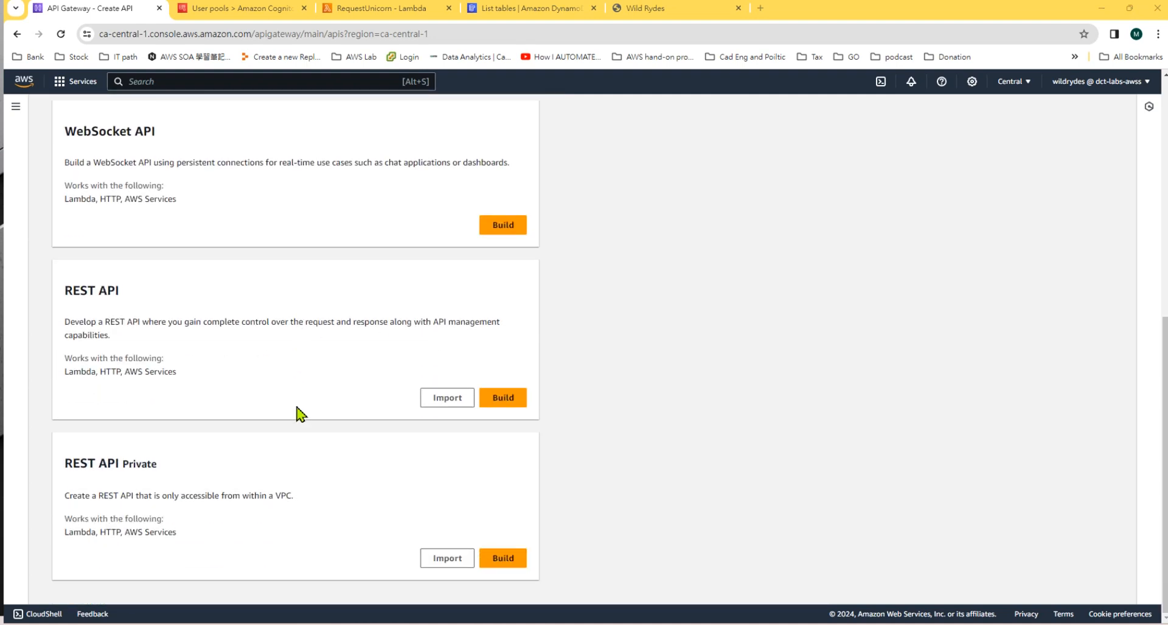
{"action": "scroll", "coordinate": [298, 414], "scroll_direction": "up", "scroll_amount": 3}
{"action": "scroll", "coordinate": [298, 414], "scroll_direction": "down", "scroll_amount": 3}
{"action": "left_click", "coordinate": [519, 406]}
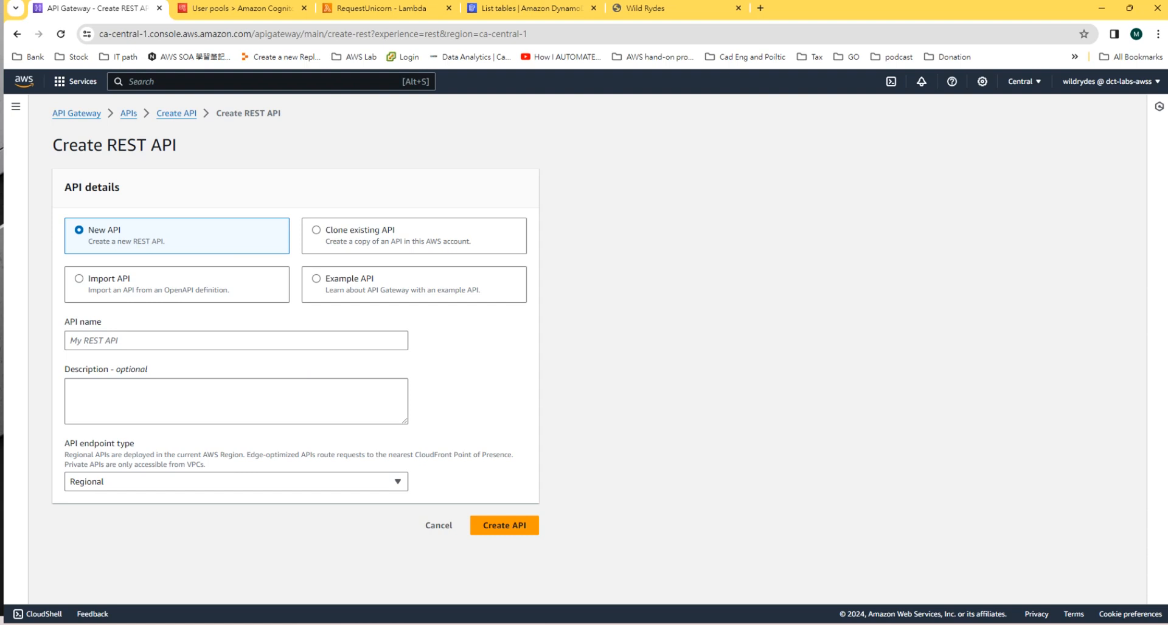
Create a new REST API named WildRydes with the Edge-optimized endpoint type
{"action": "left_click", "coordinate": [155, 338]}
{"action": "type", "text": "WildRydes"}
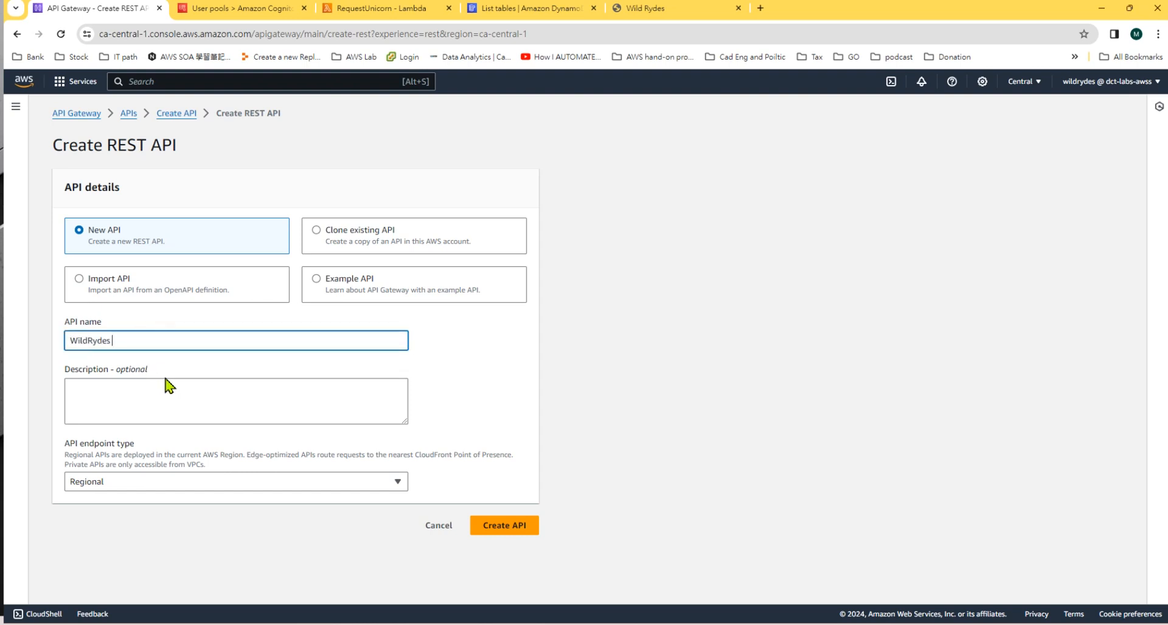
{"action": "left_click", "coordinate": [154, 482]}
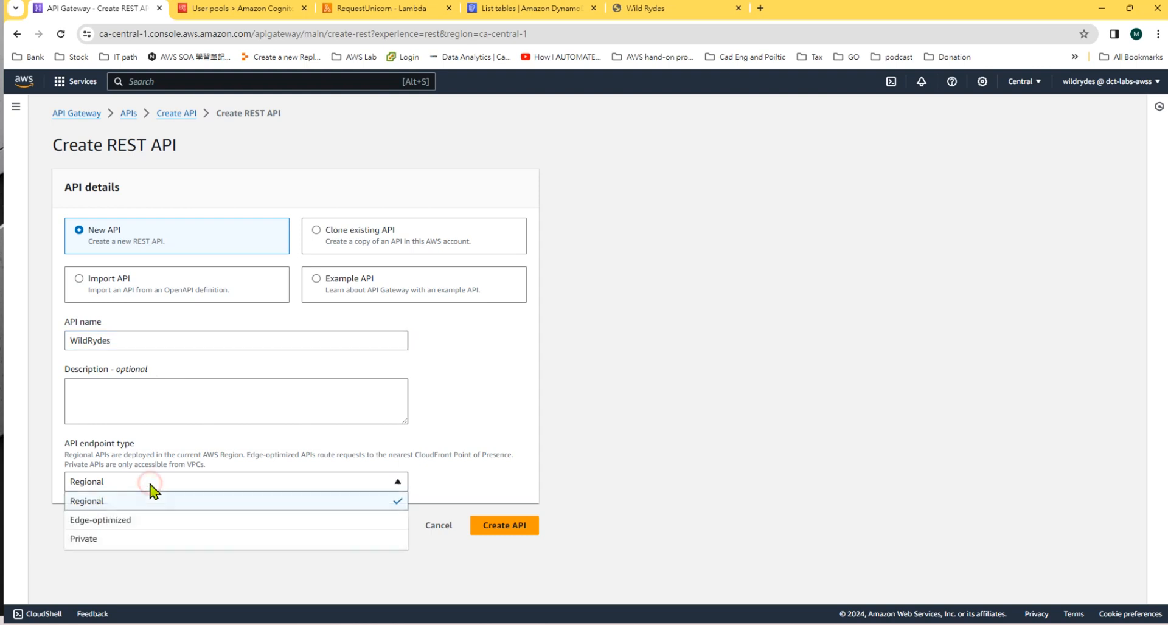
{"action": "left_click", "coordinate": [127, 521]}
{"action": "left_click", "coordinate": [514, 535]}
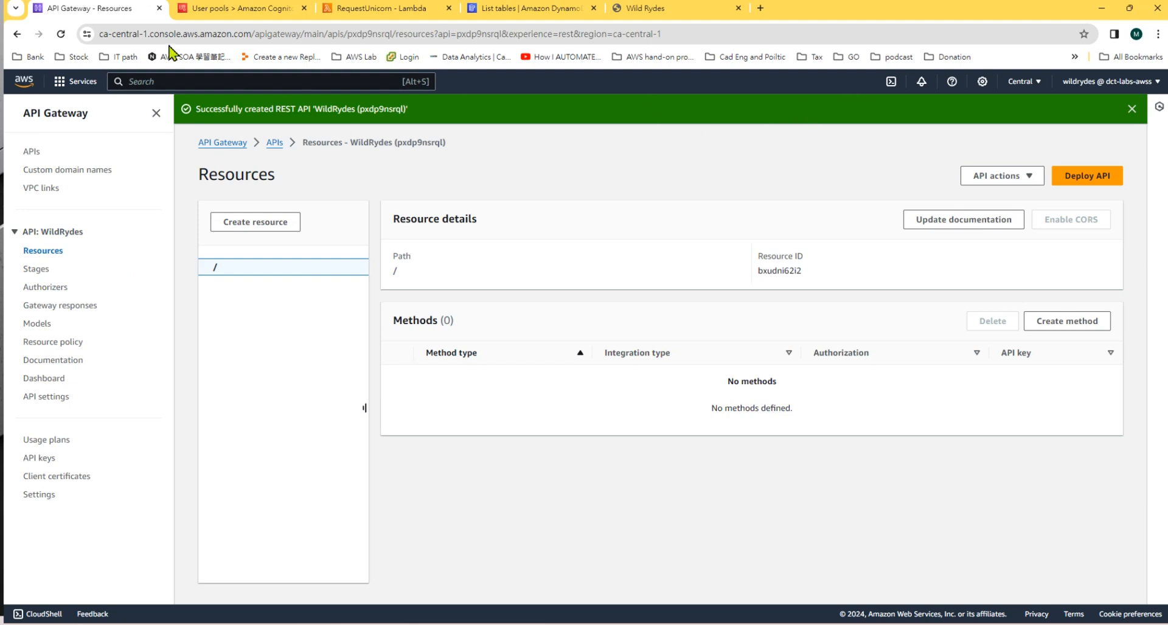
Check the list of APIs and open the WildRydes API's resources from it
{"action": "left_click", "coordinate": [61, 33]}
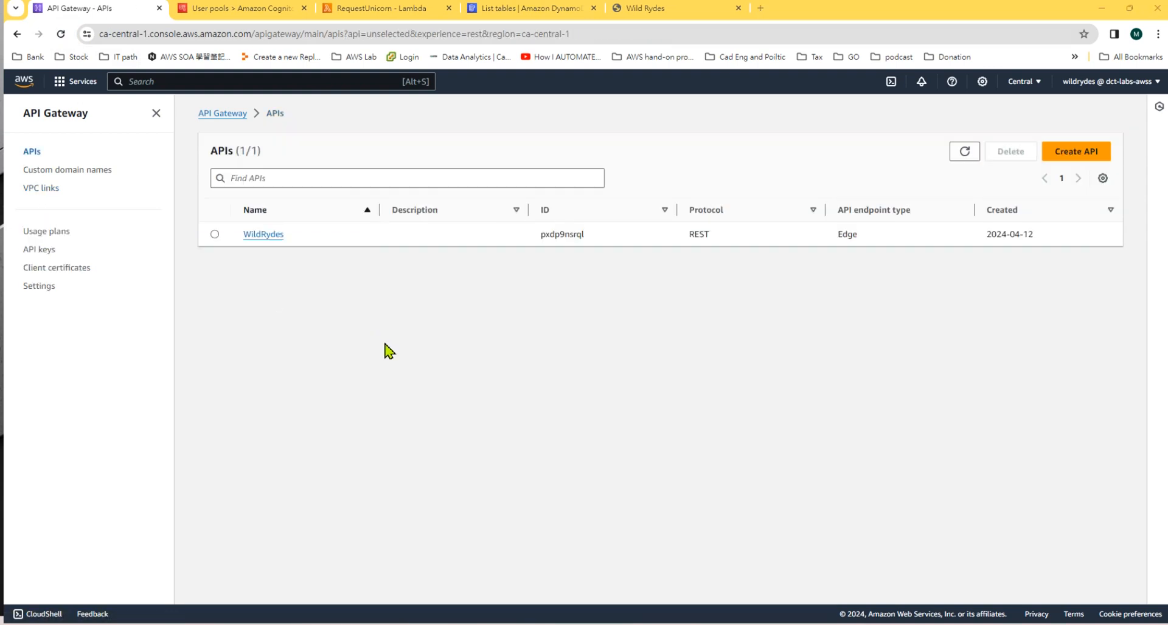
{"action": "left_click", "coordinate": [385, 344]}
{"action": "left_click", "coordinate": [298, 288]}
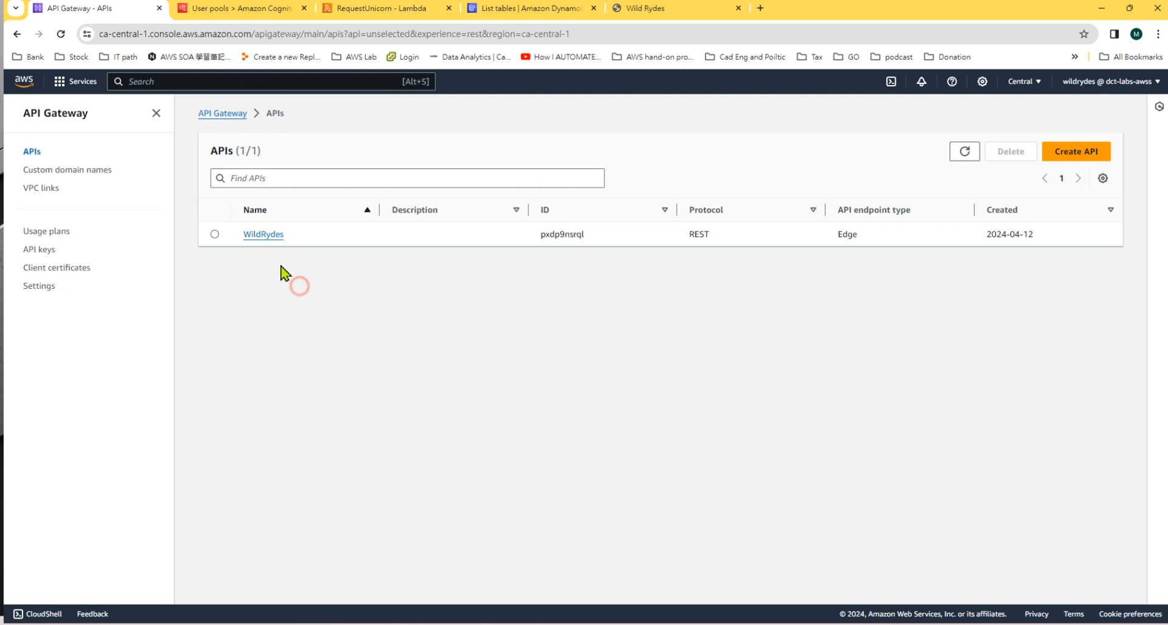
{"action": "left_click", "coordinate": [268, 237]}
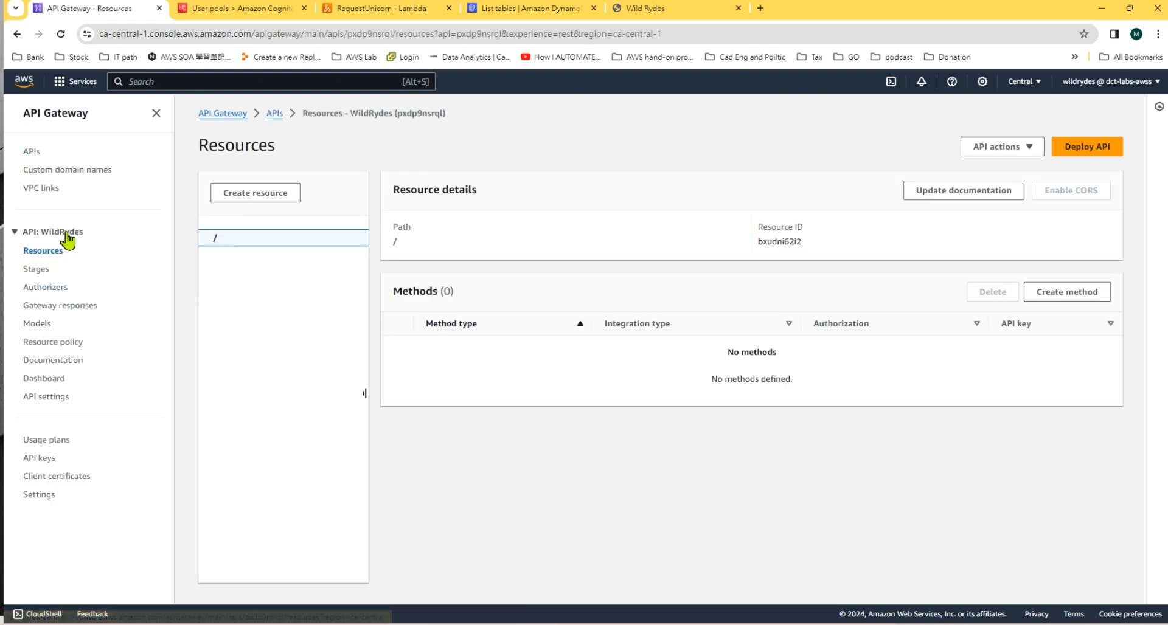
{"action": "left_click", "coordinate": [272, 113]}
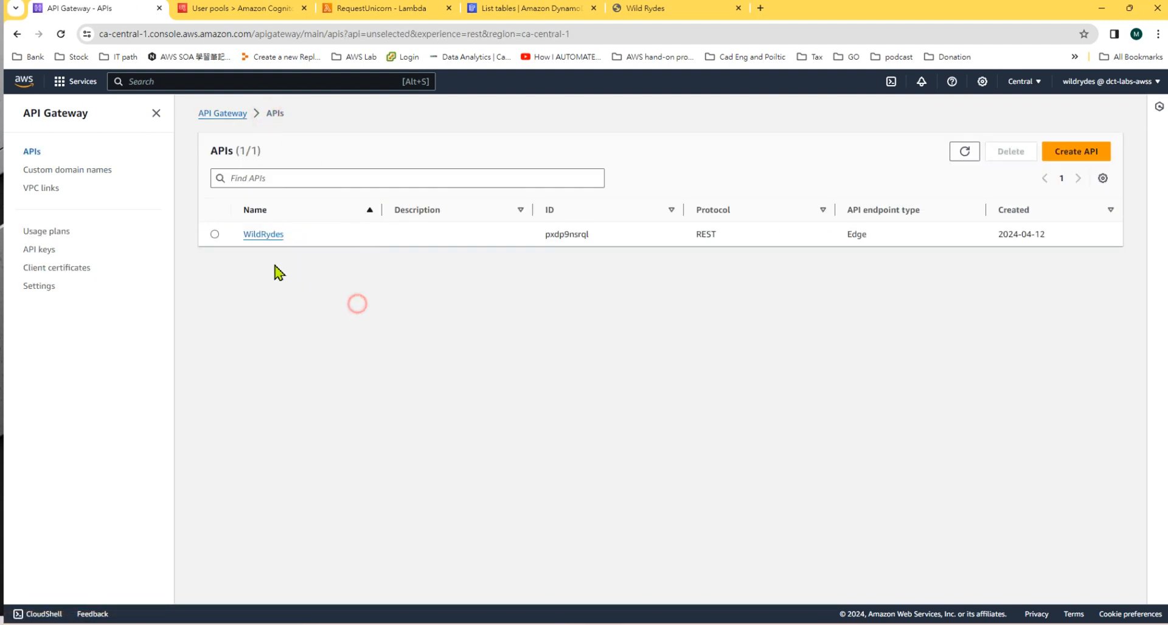
{"action": "left_click", "coordinate": [268, 237]}
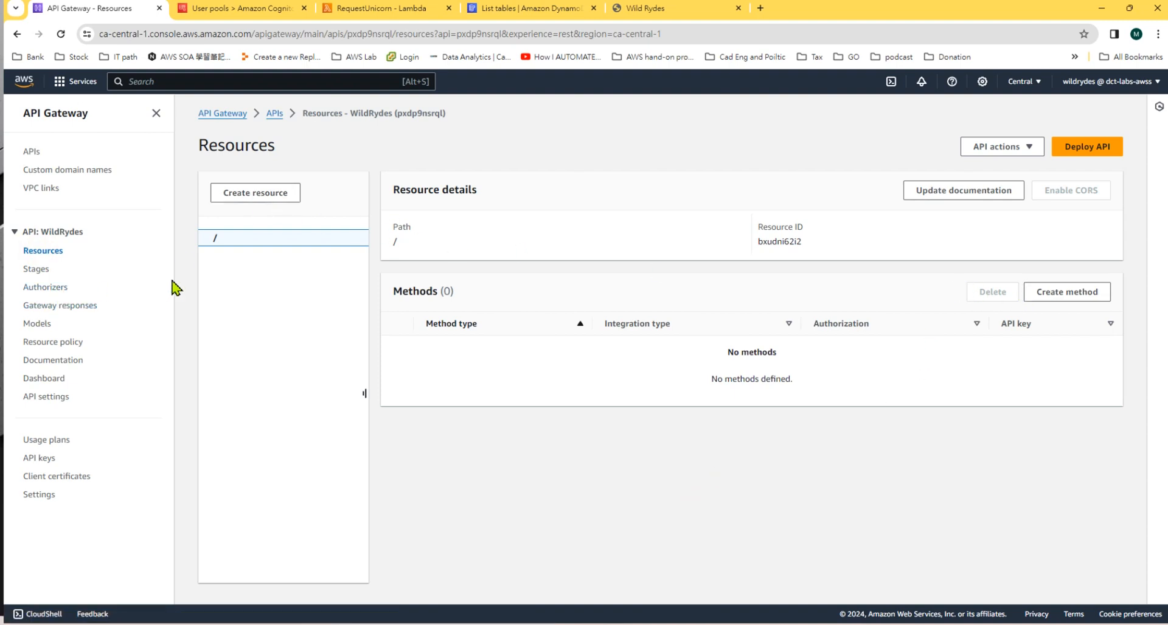
Start a new authorizer for the WildRydes API, naming it WildRydes and setting its type to Cognito
{"action": "left_click", "coordinate": [48, 292]}
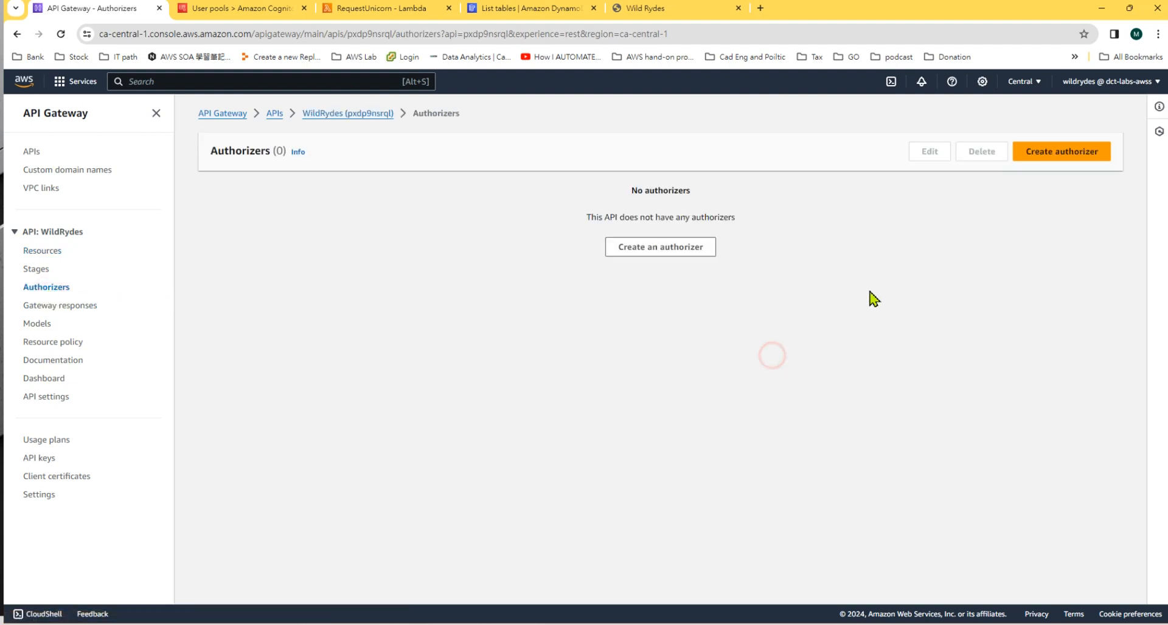
{"action": "left_click", "coordinate": [1066, 157]}
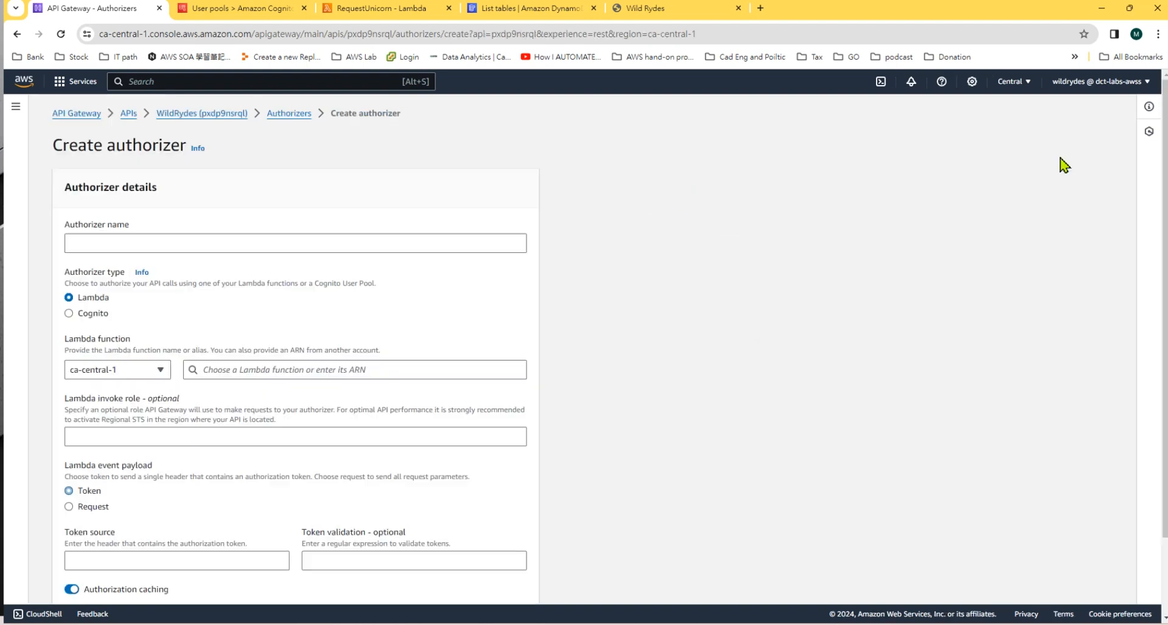
{"action": "left_click", "coordinate": [140, 246]}
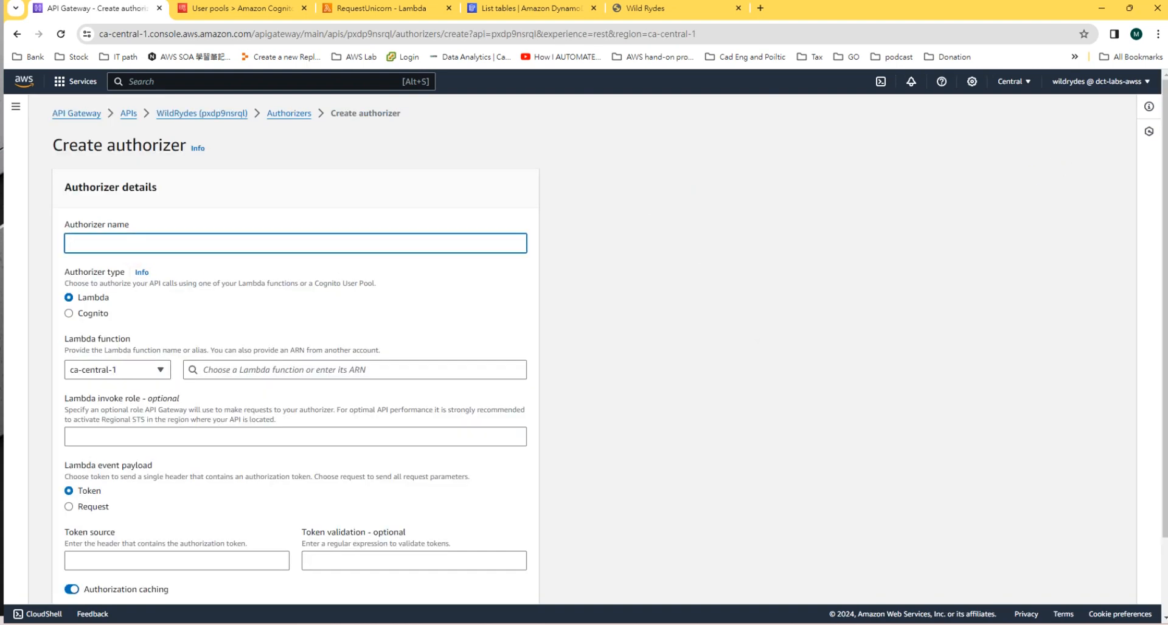
{"action": "key", "text": "alt+Tab"}
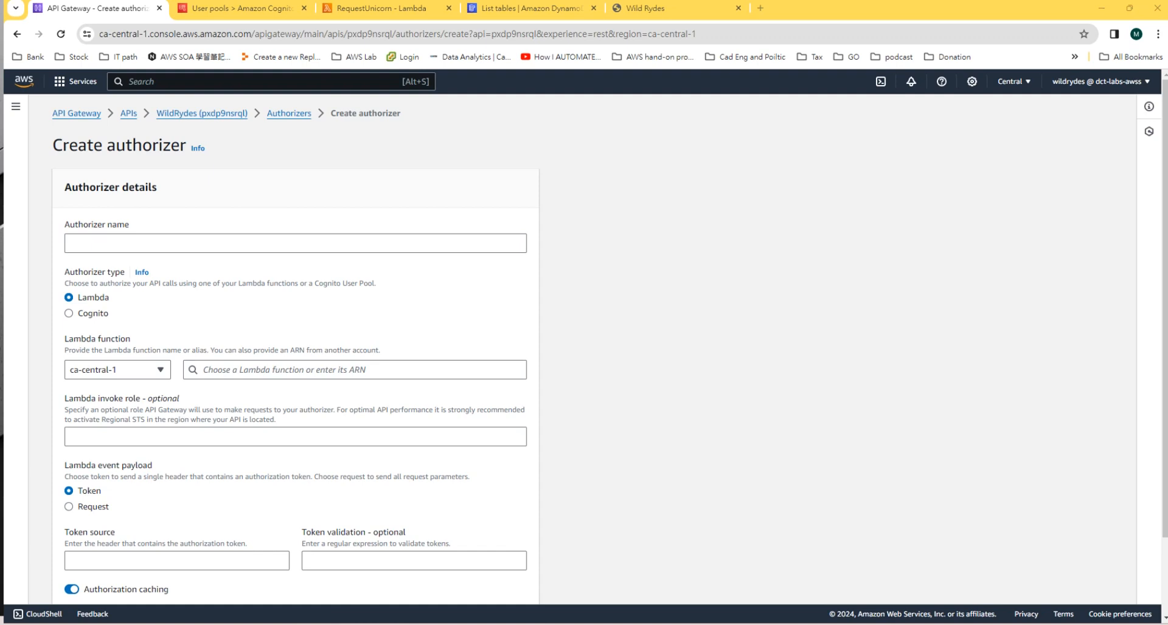
{"action": "left_click", "coordinate": [190, 247]}
{"action": "type", "text": "WildRydes"}
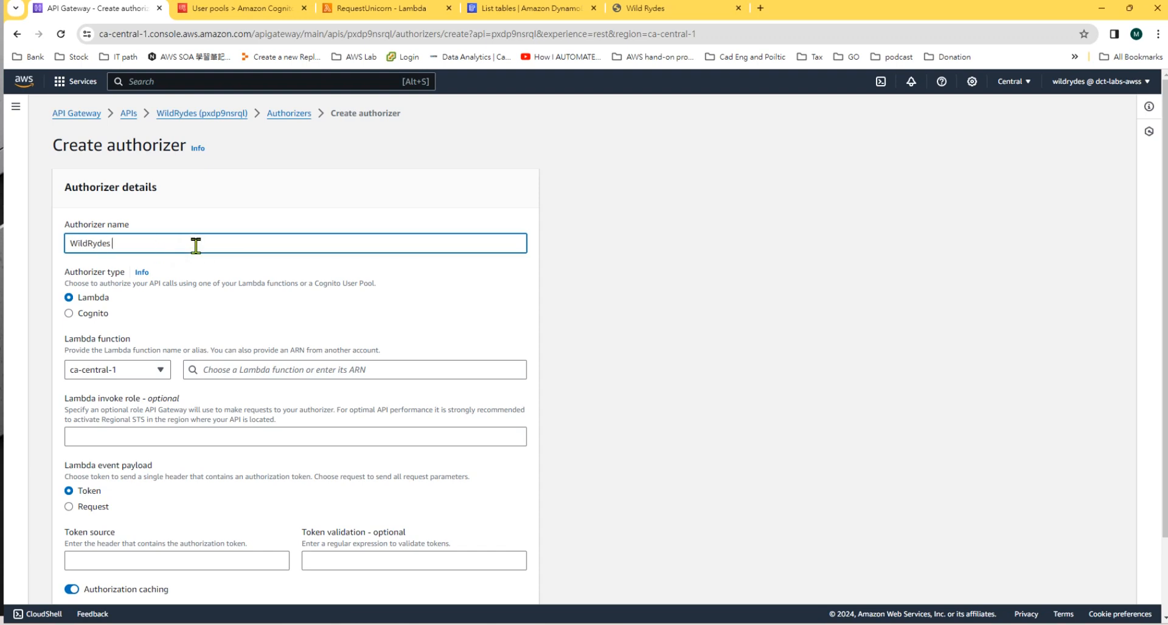
{"action": "left_click", "coordinate": [79, 315]}
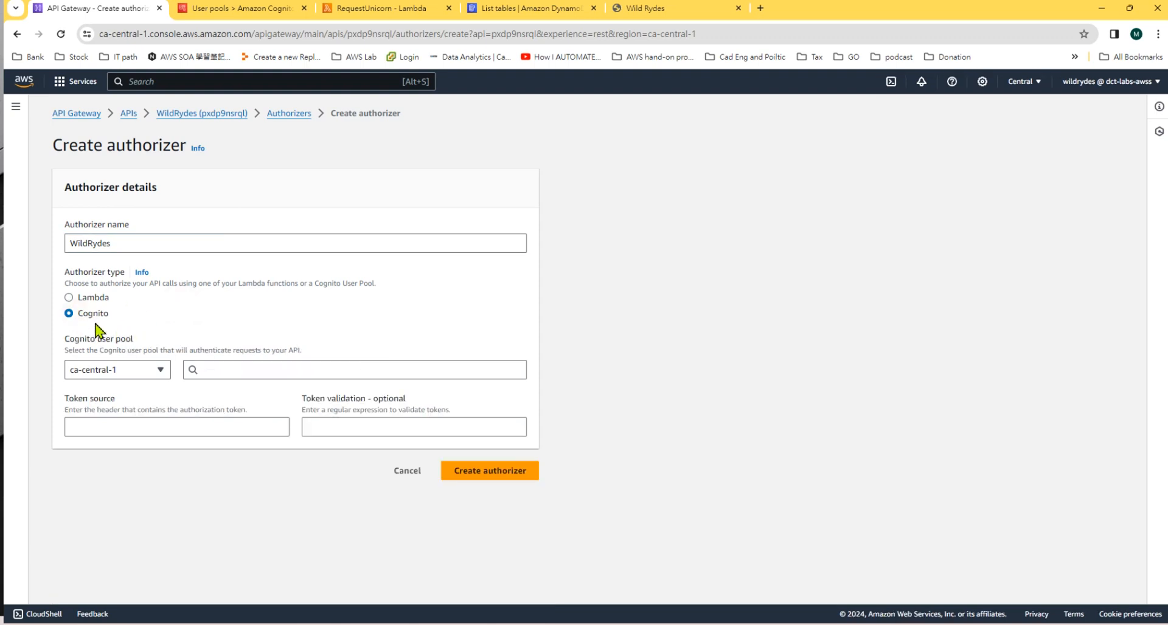
Check the user pool's name in Cognito and select the WildRydes pool for the authorizer
{"action": "left_click", "coordinate": [222, 9]}
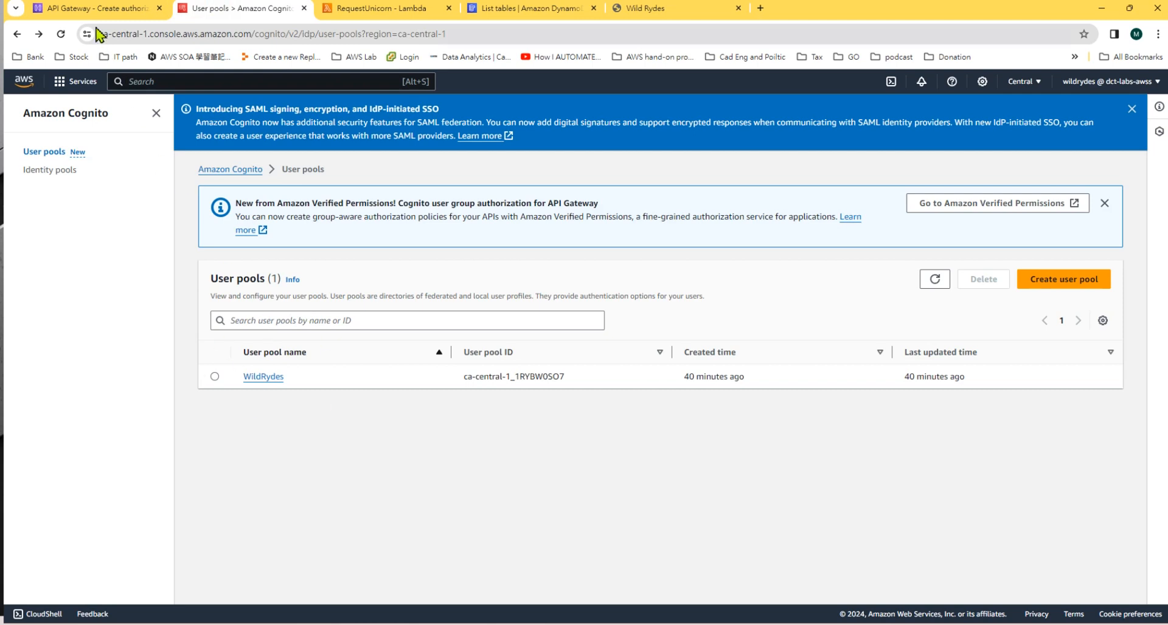
{"action": "left_click", "coordinate": [96, 9]}
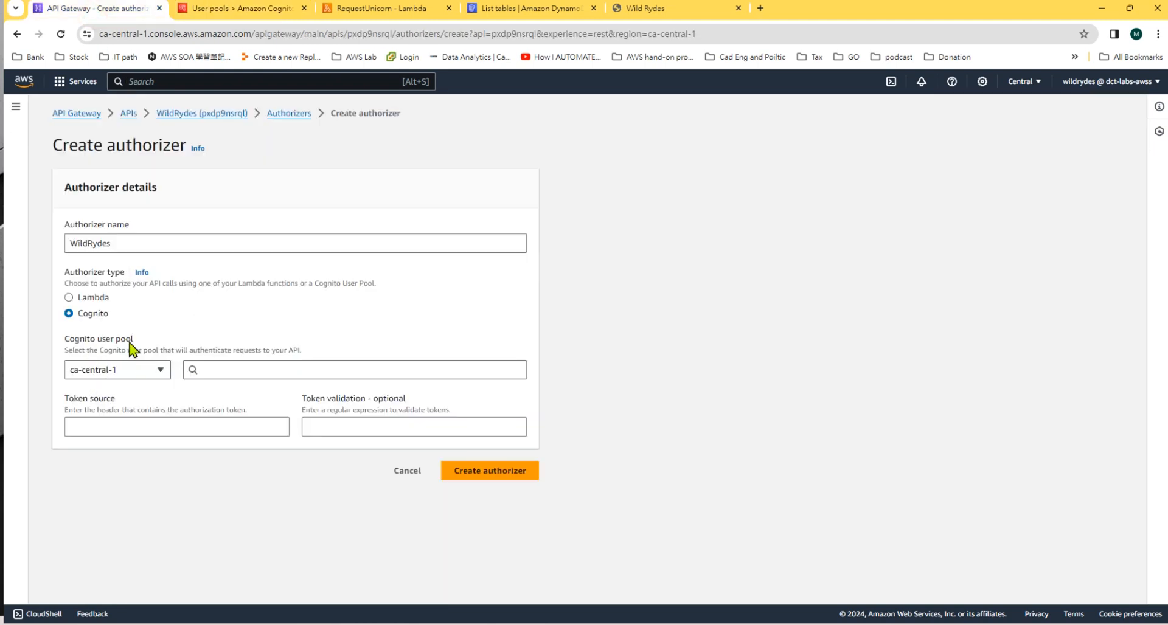
{"action": "left_click", "coordinate": [222, 372]}
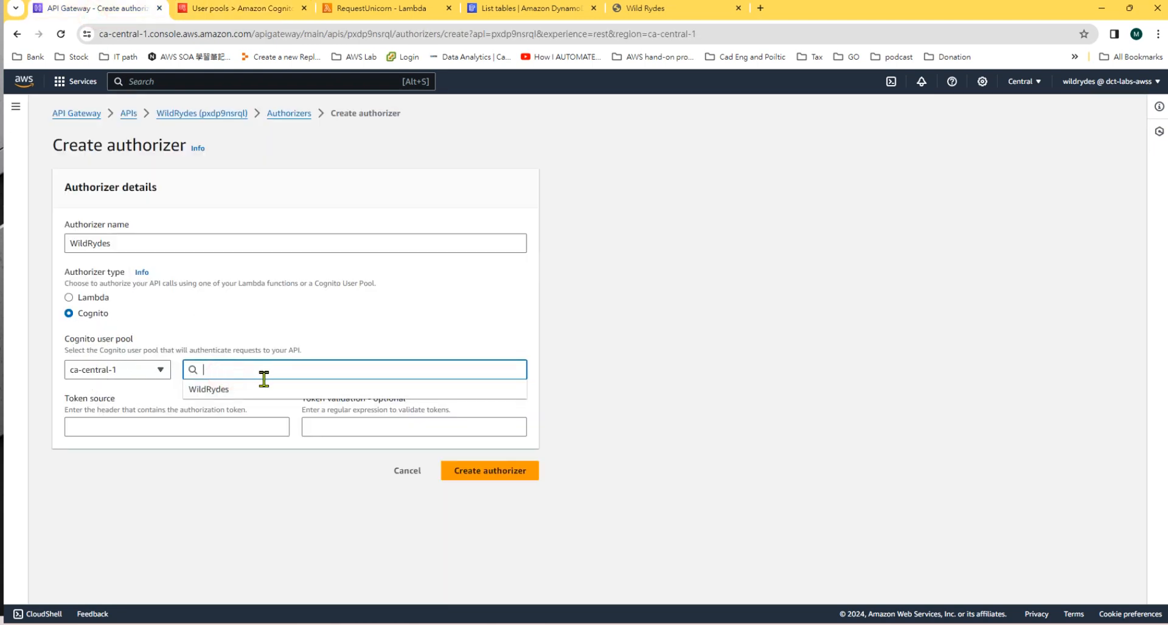
{"action": "left_click", "coordinate": [228, 391]}
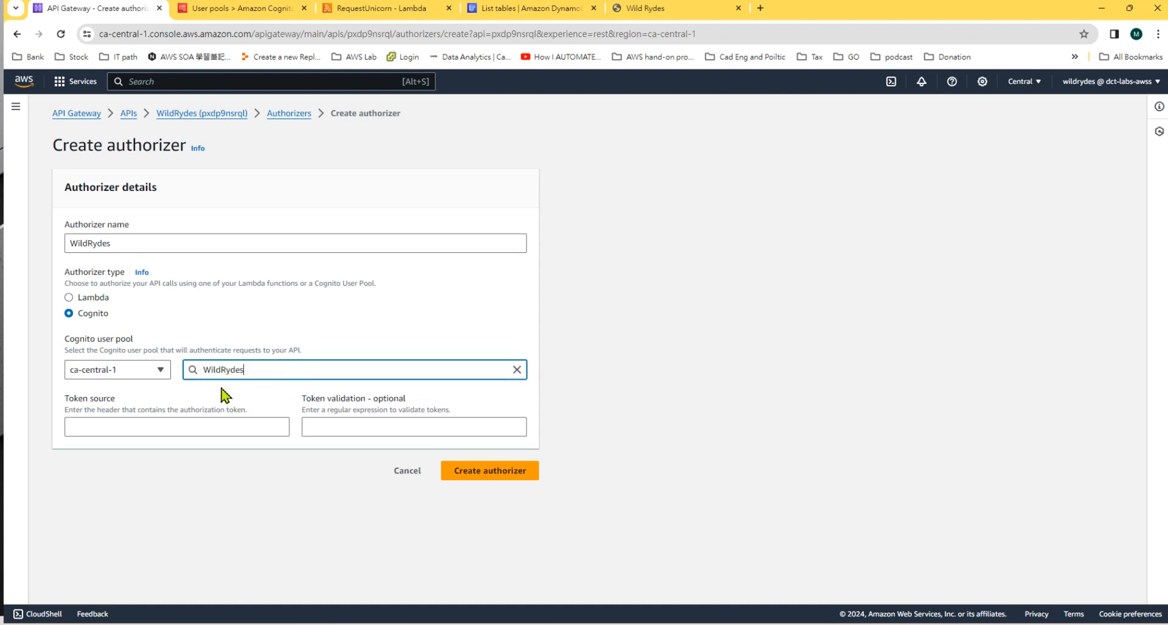
Set the authorizer's token source to Authorization and create the authorizer
{"action": "left_click", "coordinate": [142, 431]}
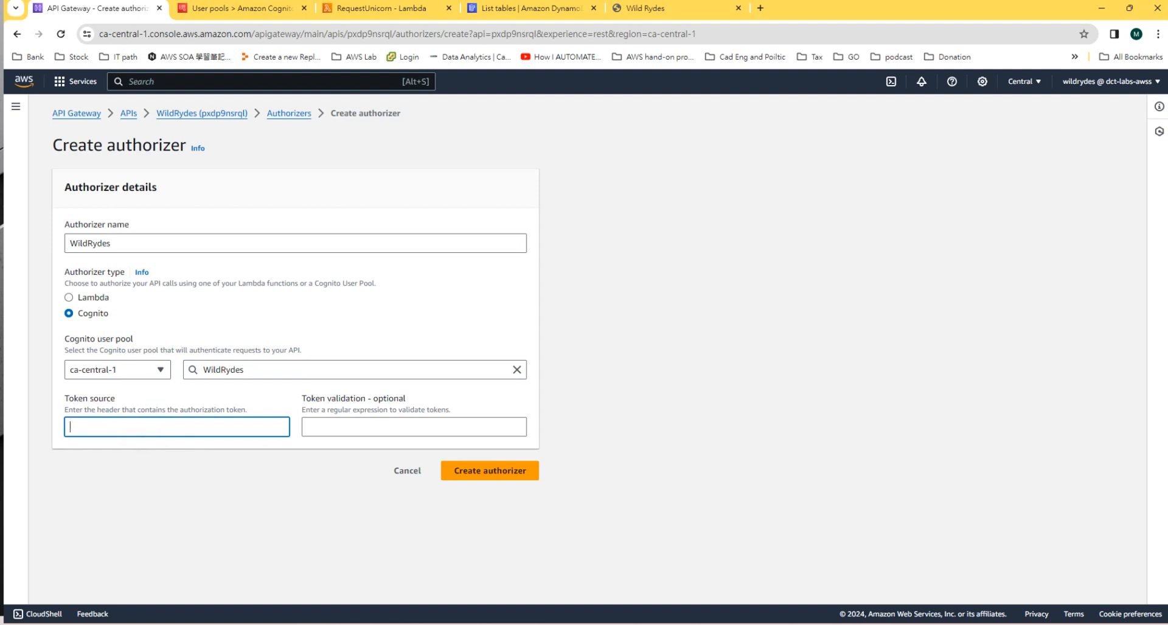
{"action": "left_click", "coordinate": [131, 427]}
{"action": "key", "text": "ctrl+v"}
{"action": "left_click", "coordinate": [511, 479]}
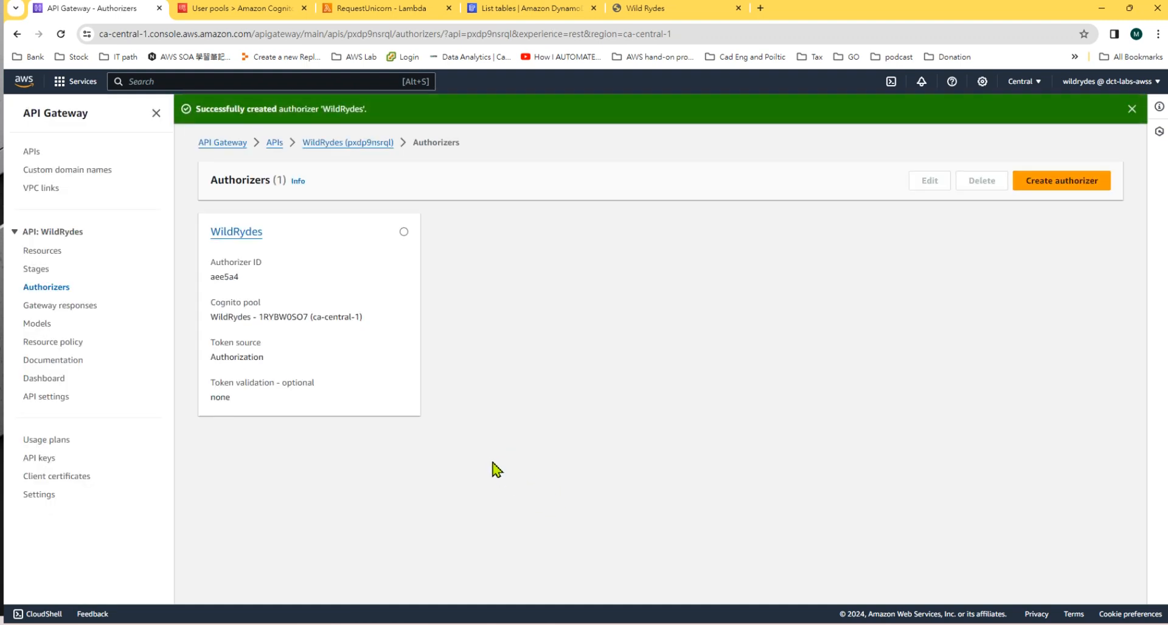
Open the WildRydes authorizer's details and go to the token value entry of its test
{"action": "left_click", "coordinate": [55, 289]}
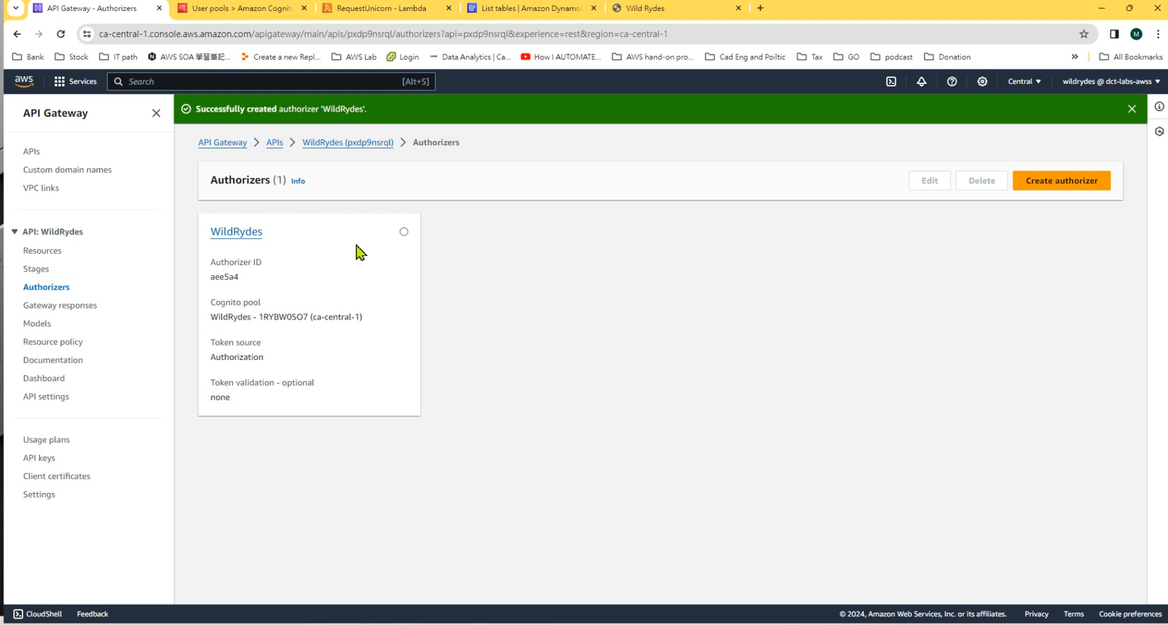
{"action": "left_click", "coordinate": [232, 232]}
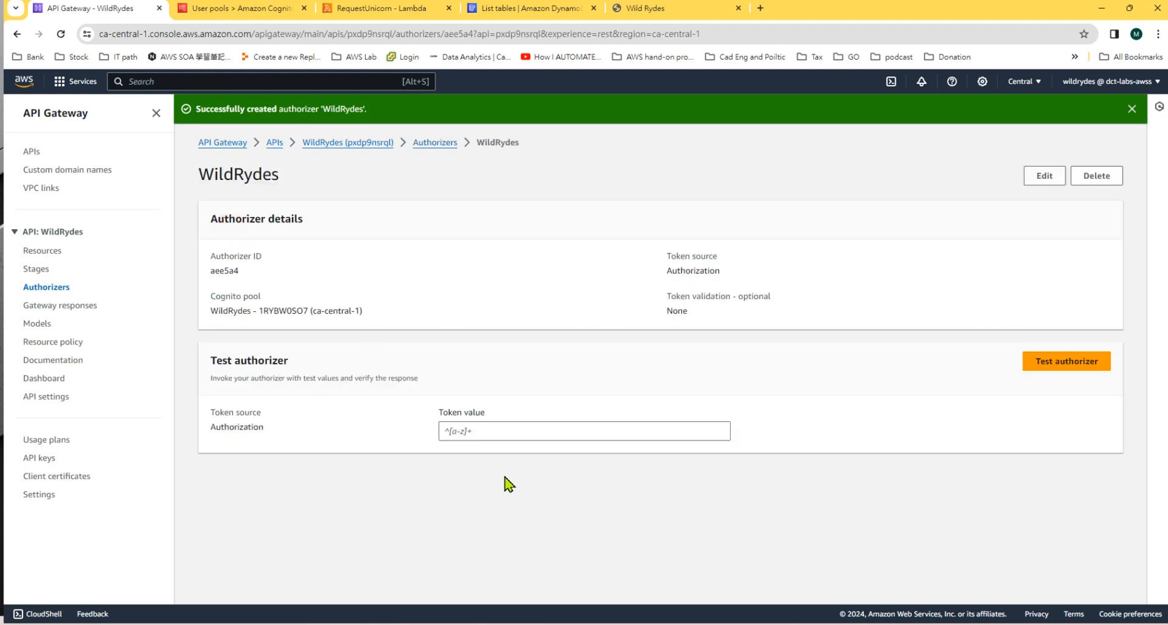
{"action": "left_click", "coordinate": [481, 433]}
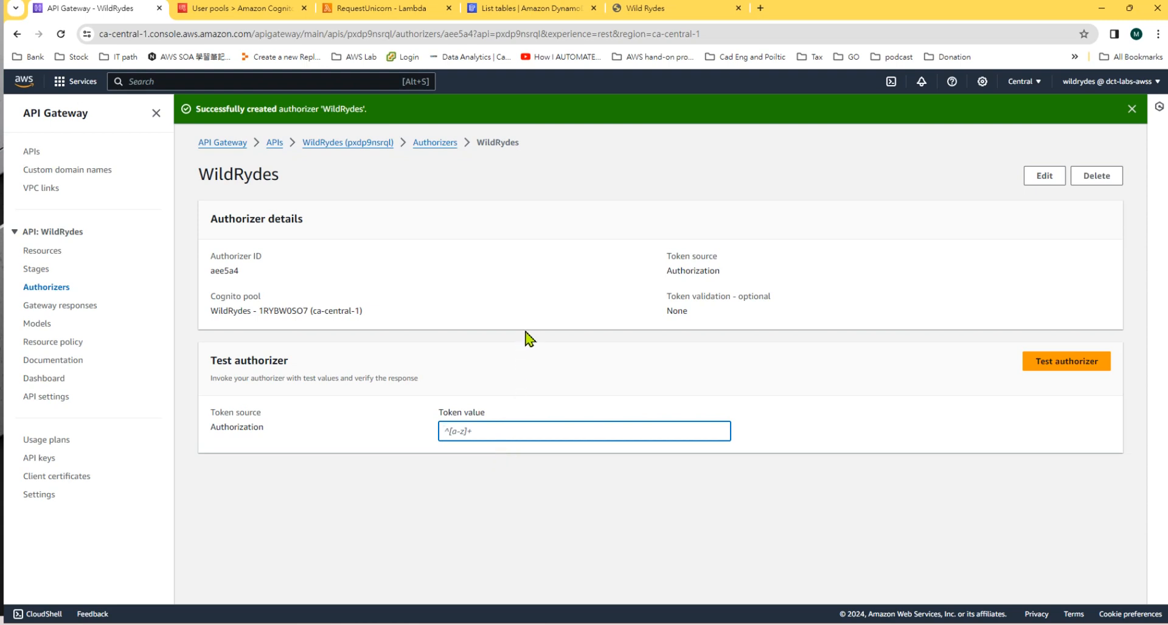
Copy the full auth token from the Wild Rydes ride page and return to the authorizer test in API Gateway
{"action": "left_click", "coordinate": [646, 8]}
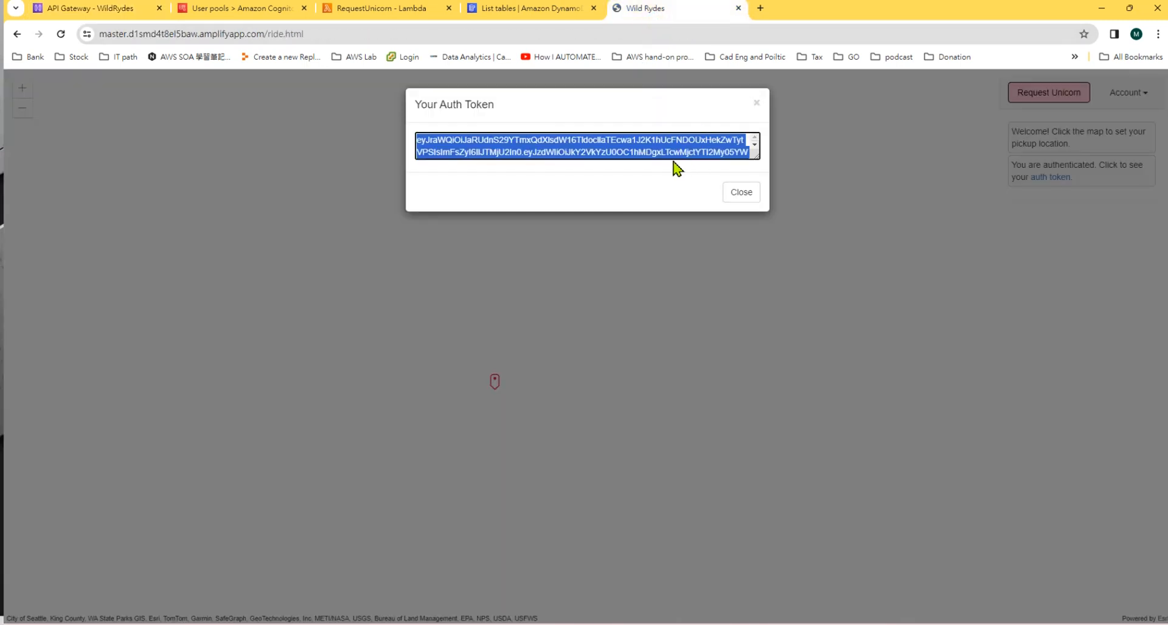
{"action": "left_click", "coordinate": [741, 192]}
{"action": "left_click", "coordinate": [936, 268]}
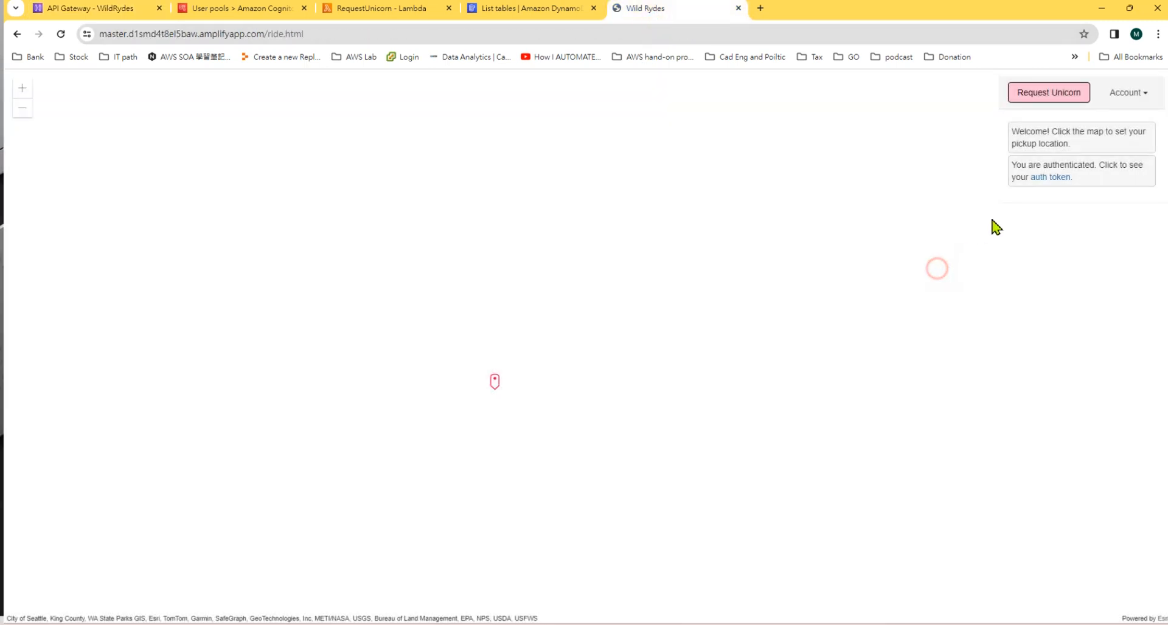
{"action": "left_click", "coordinate": [1045, 182]}
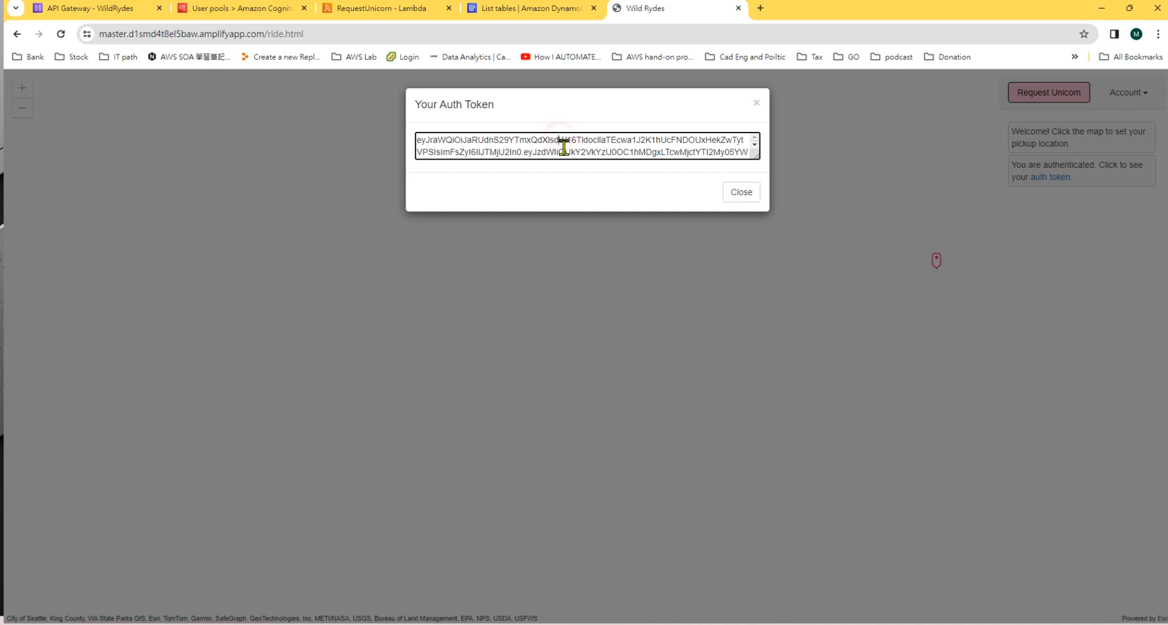
{"action": "key", "text": "ctrl+a"}
{"action": "key", "text": "ctrl+c"}
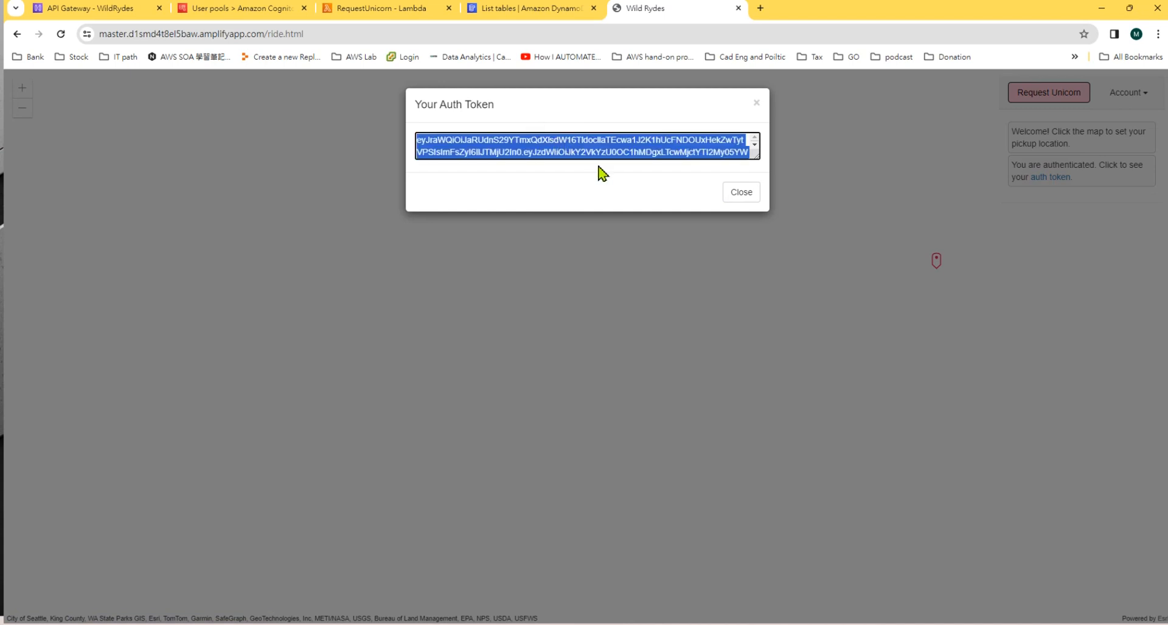
{"action": "left_click", "coordinate": [100, 8]}
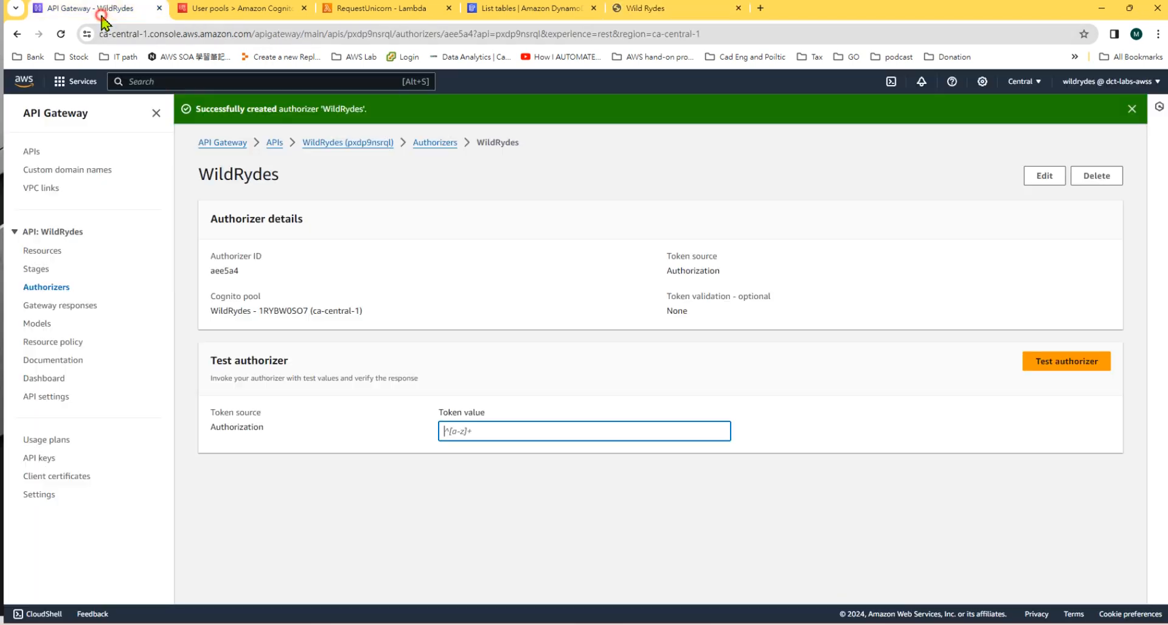
Enter the copied auth token as the token value and run the WildRydes authorizer test
{"action": "left_click", "coordinate": [505, 429]}
{"action": "key", "text": "ctrl+v"}
{"action": "left_click", "coordinate": [766, 494]}
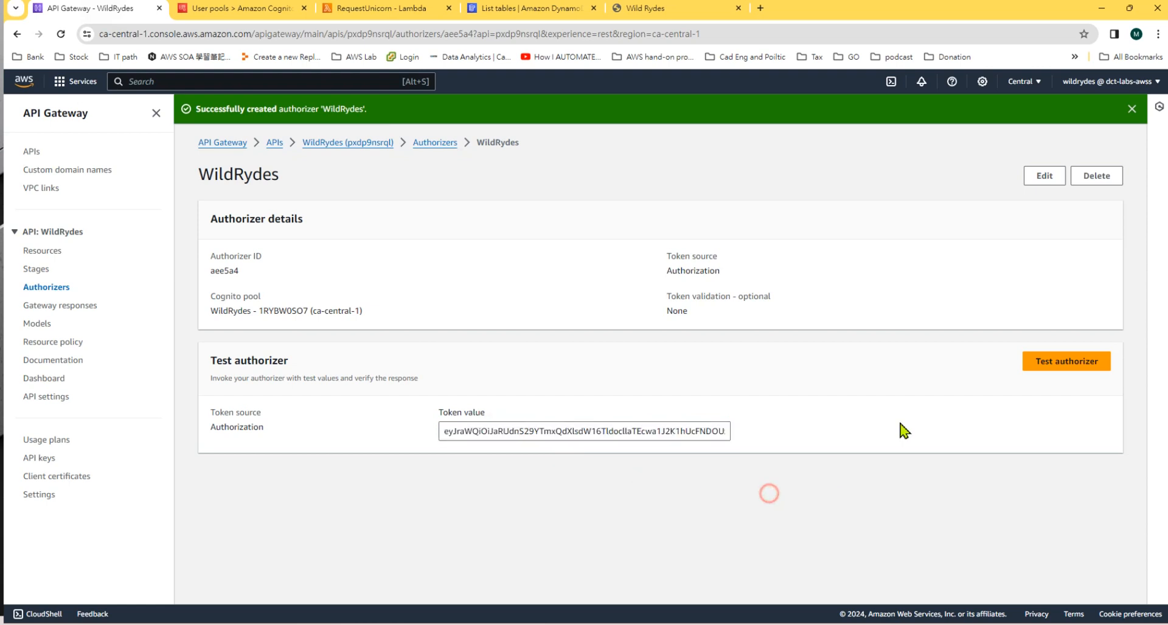
{"action": "left_click", "coordinate": [1061, 363]}
{"action": "scroll", "coordinate": [609, 475], "scroll_direction": "down", "scroll_amount": 3}
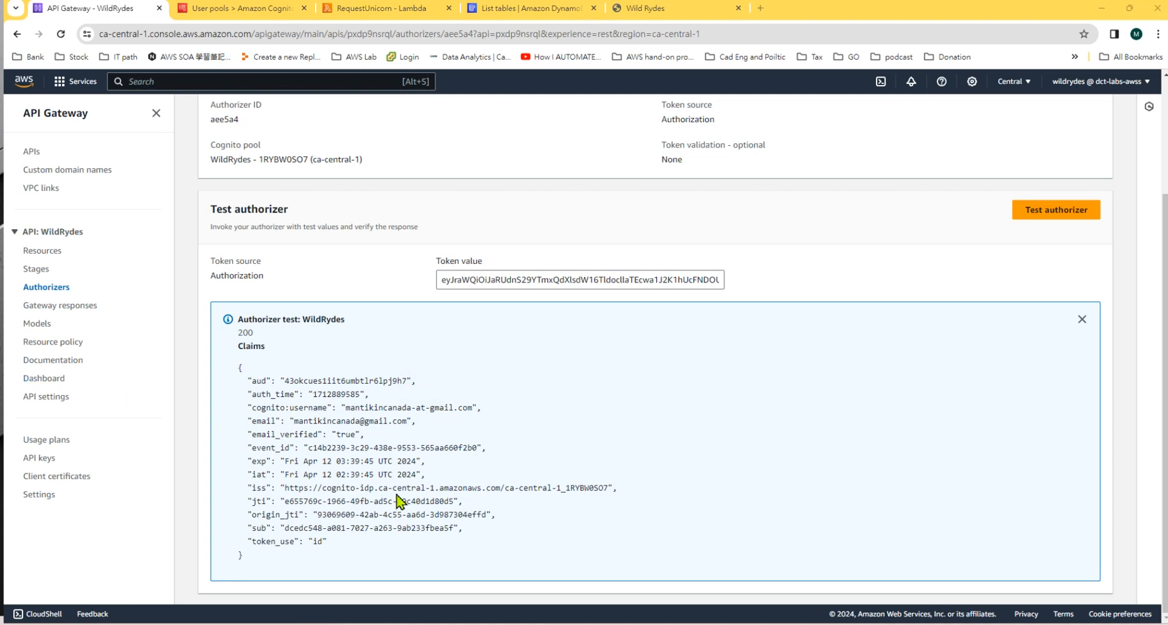
Review the API task list in Notepad up to creating a new resource and method, and return to API Gateway
{"action": "left_click", "coordinate": [859, 623]}
{"action": "mouse_move", "coordinate": [640, 200]}
{"action": "left_mouse_down"}
{"action": "mouse_move", "coordinate": [787, 200]}
{"action": "mouse_move", "coordinate": [783, 221]}
{"action": "mouse_move", "coordinate": [666, 202]}
{"action": "mouse_move", "coordinate": [627, 210]}
{"action": "left_mouse_up"}
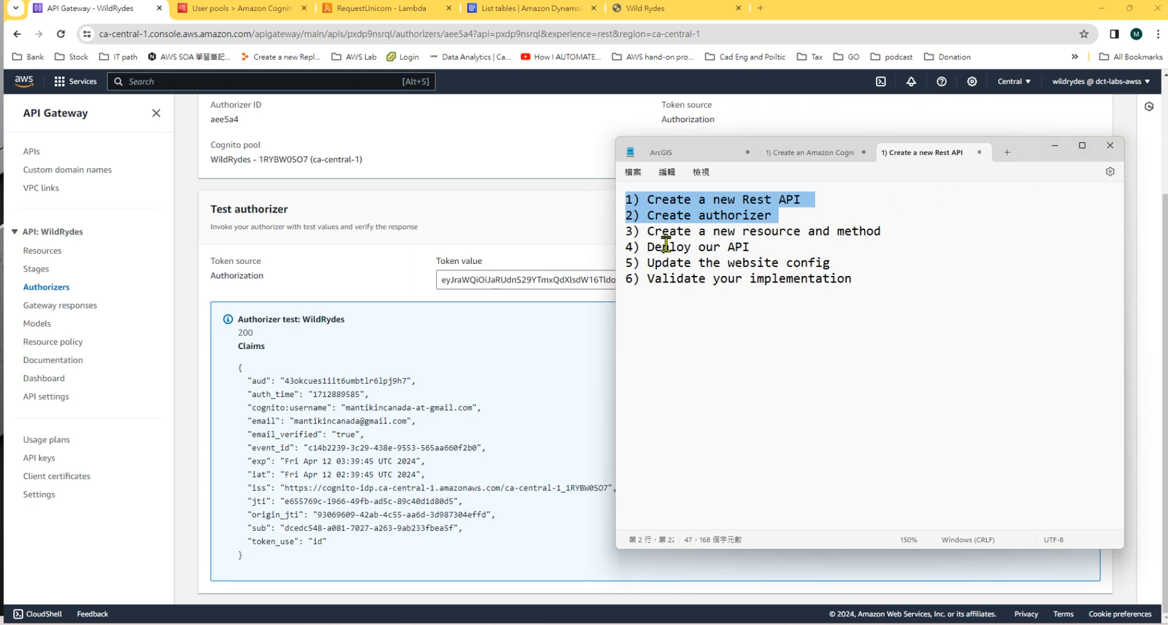
{"action": "left_click_drag", "start_coordinate": [638, 233], "coordinate": [815, 233]}
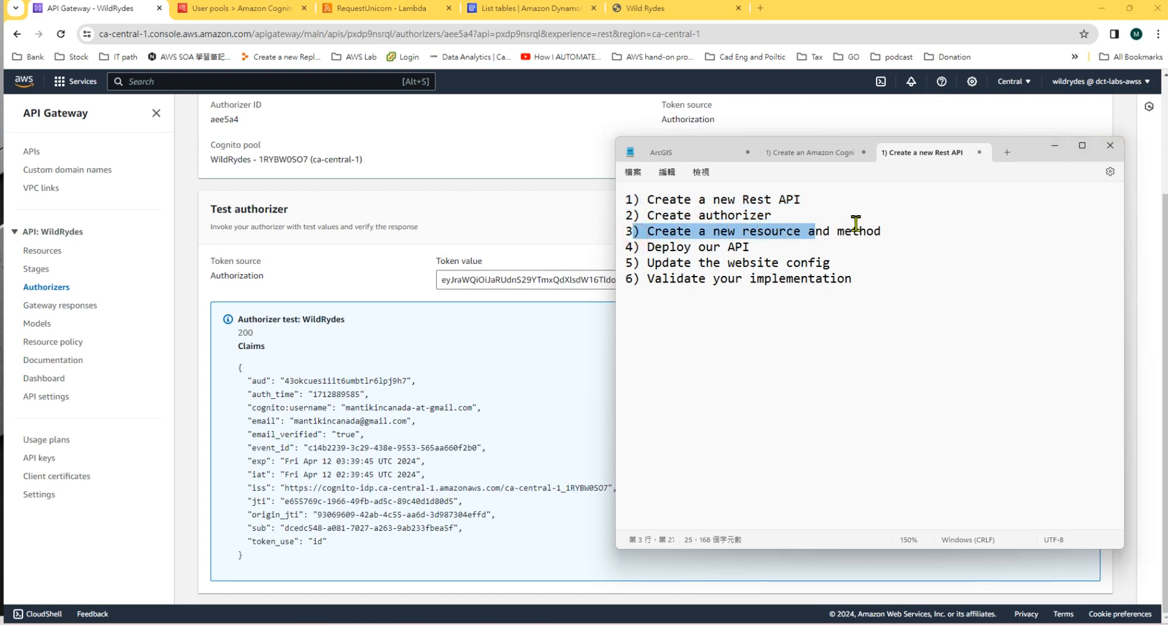
{"action": "left_click", "coordinate": [1053, 149]}
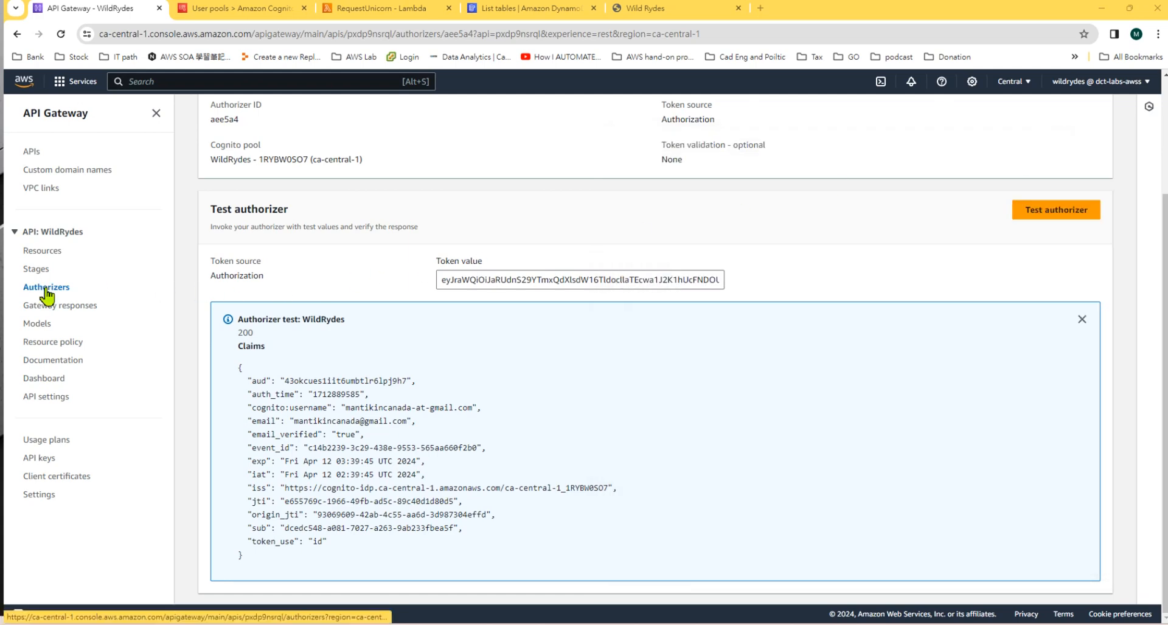
Create a resource named ride under the root path with CORS enabled and refresh the resource list
{"action": "left_click", "coordinate": [43, 250]}
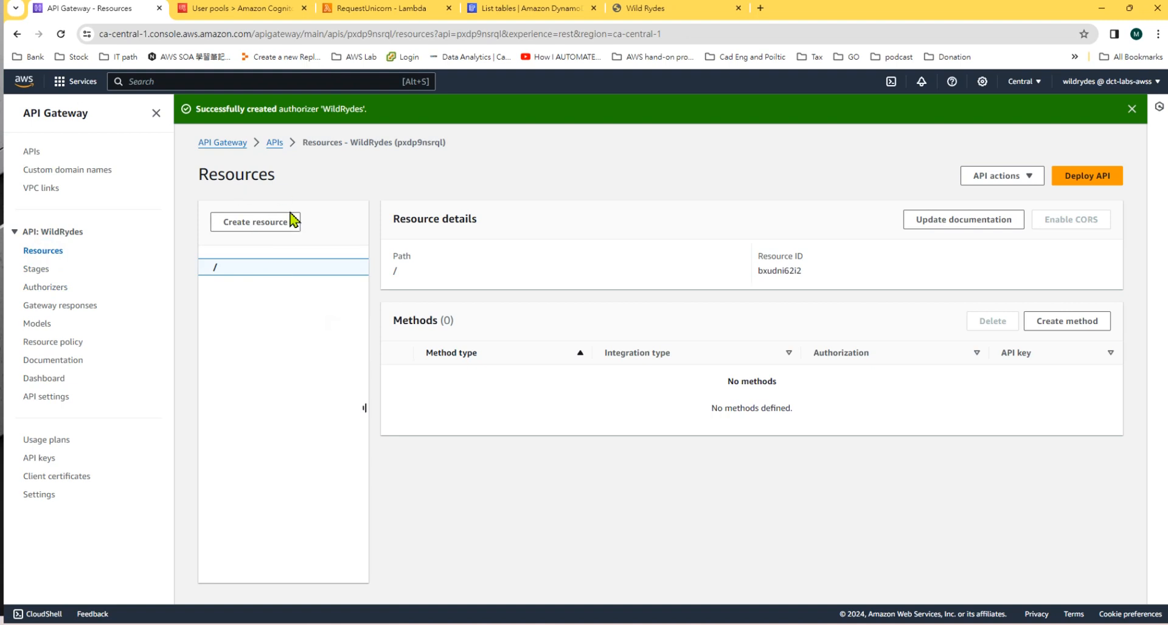
{"action": "left_click", "coordinate": [262, 225]}
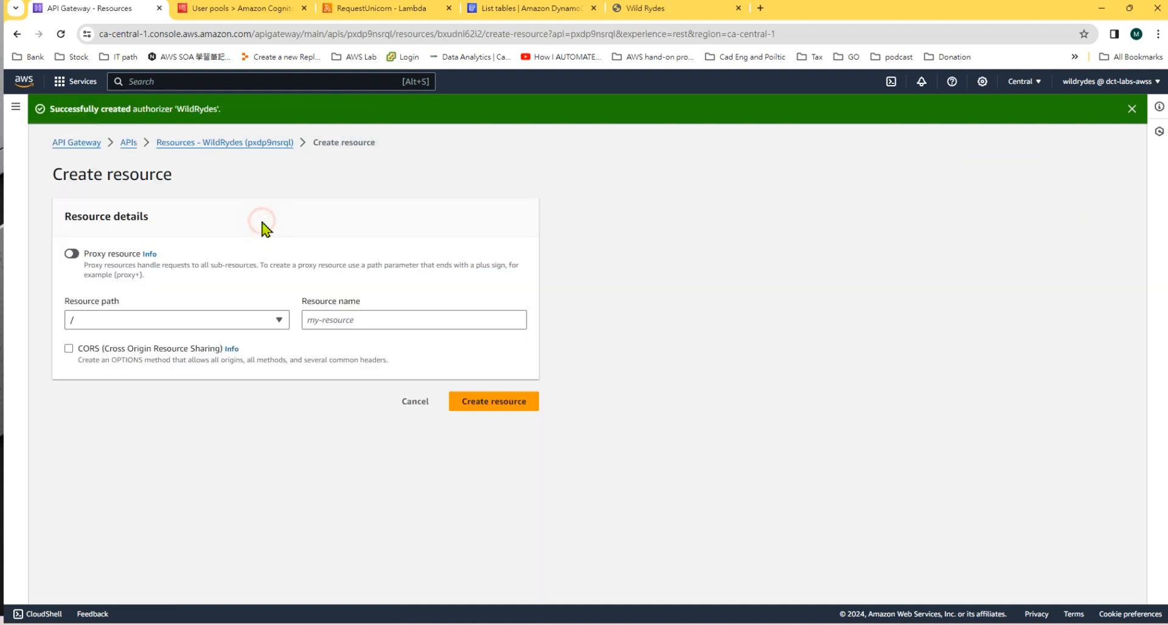
{"action": "left_click", "coordinate": [399, 323]}
{"action": "type", "text": "ride"}
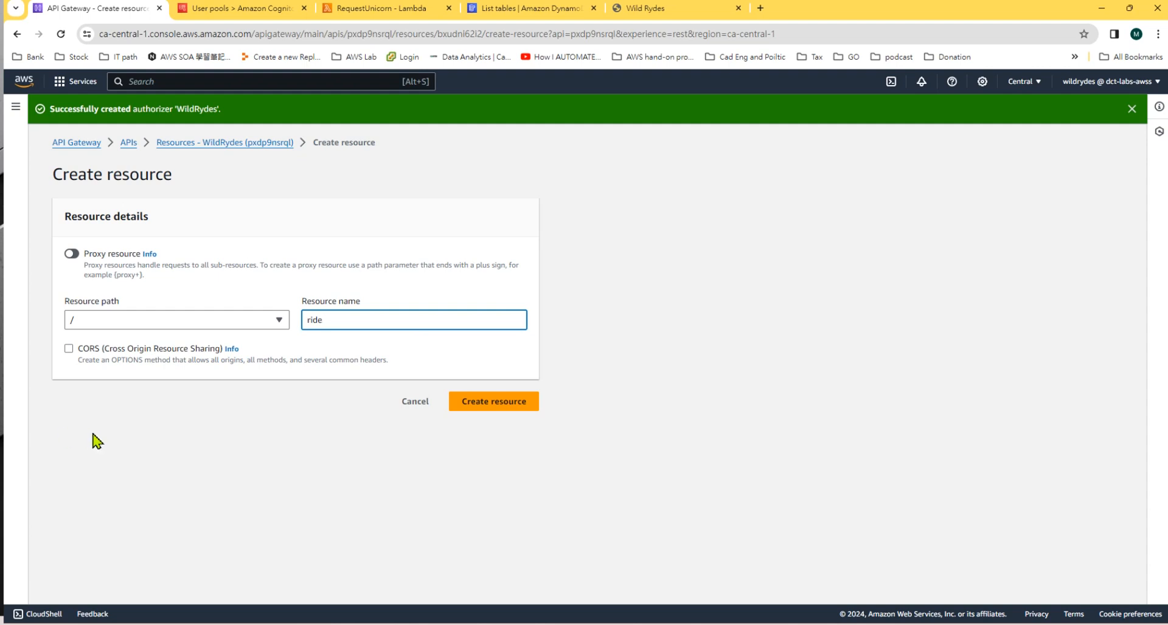
{"action": "left_click", "coordinate": [69, 350]}
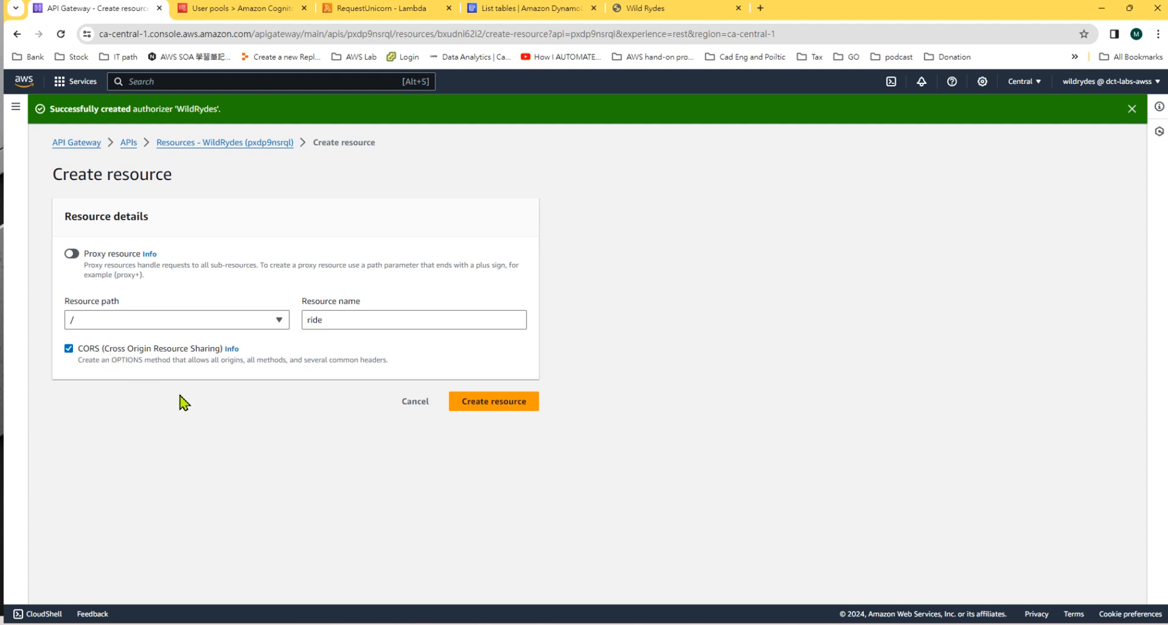
{"action": "left_click", "coordinate": [493, 412]}
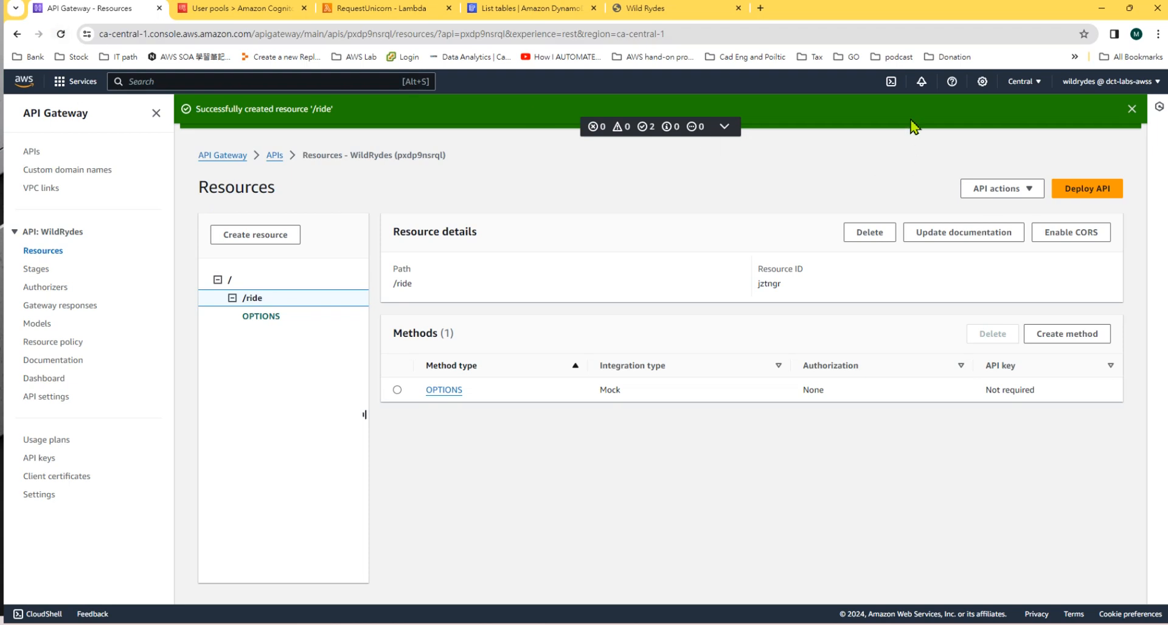
{"action": "left_click", "coordinate": [61, 34]}
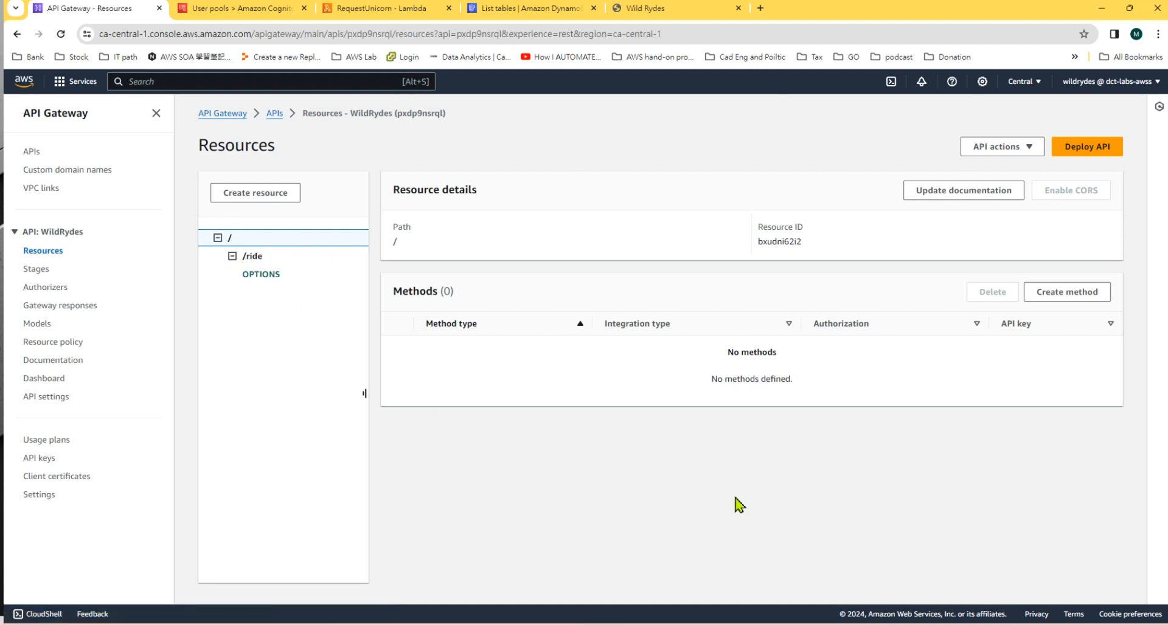
Start a POST method on the root resource with Lambda function integration and enable Lambda proxy integration
{"action": "left_click", "coordinate": [1065, 297]}
{"action": "left_click", "coordinate": [157, 210]}
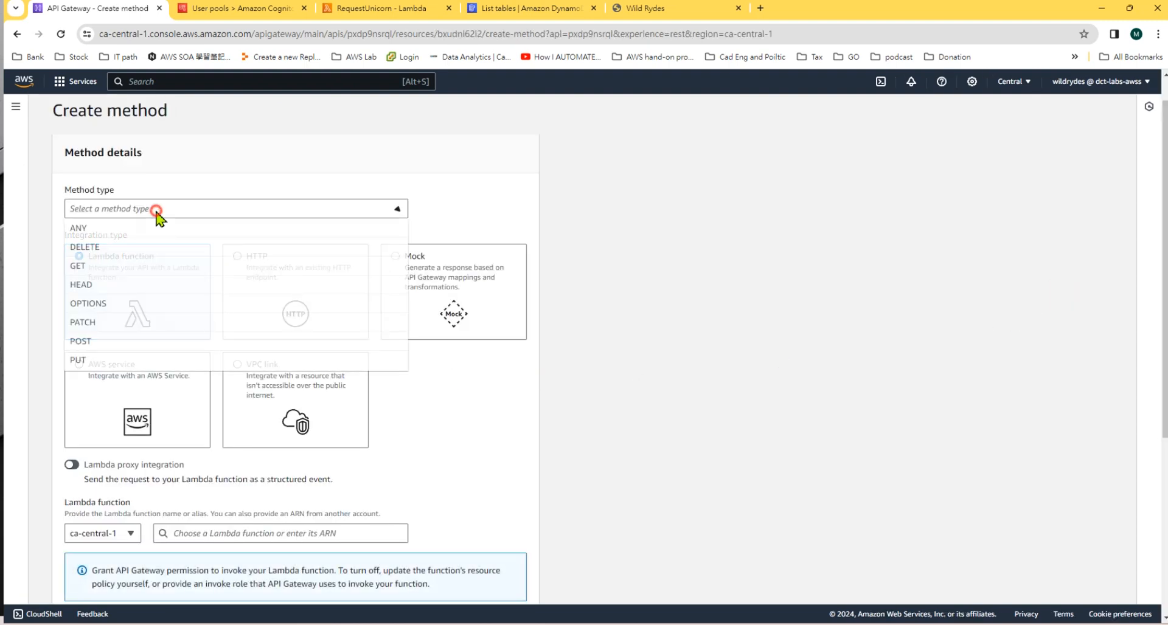
{"action": "left_click", "coordinate": [119, 345]}
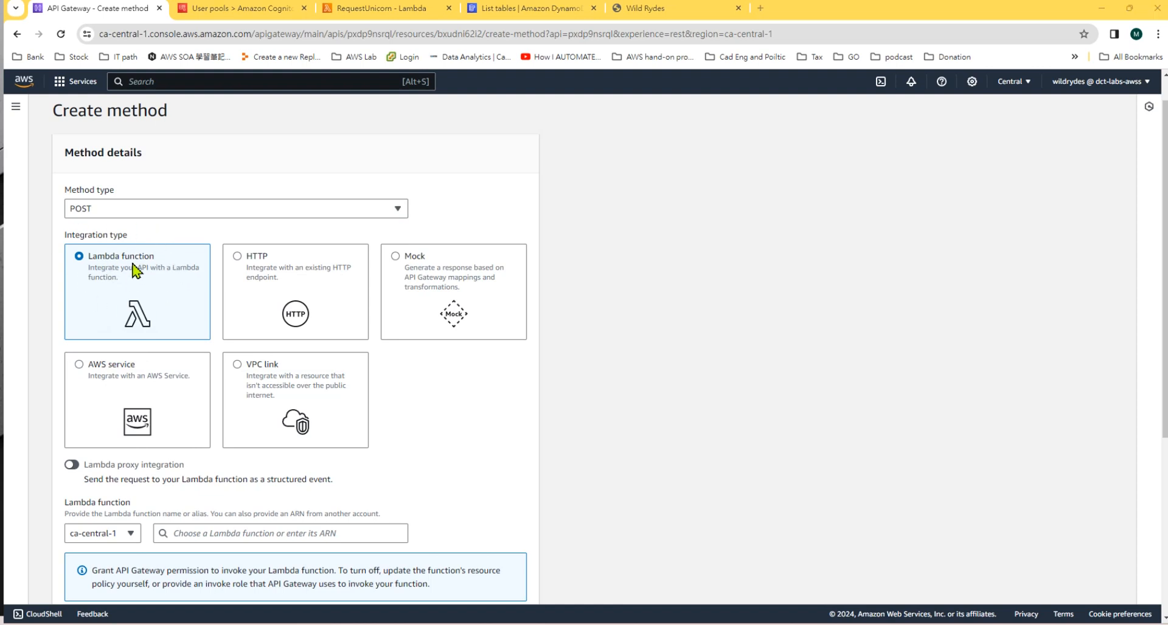
{"action": "scroll", "coordinate": [182, 353], "scroll_direction": "down", "scroll_amount": 3}
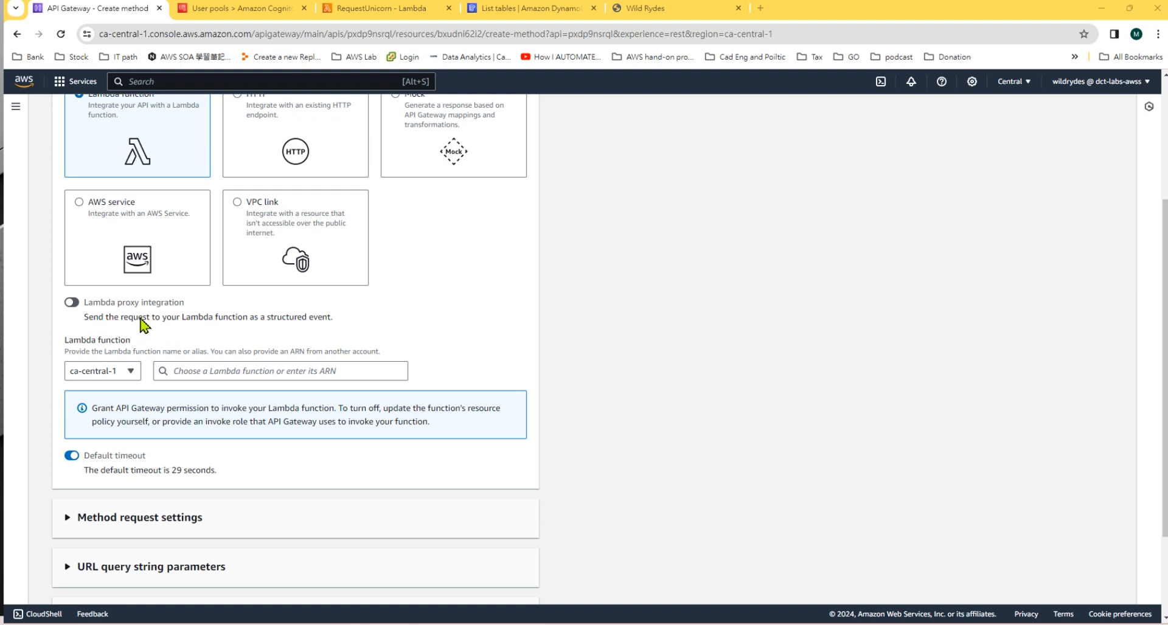
{"action": "left_click", "coordinate": [73, 302]}
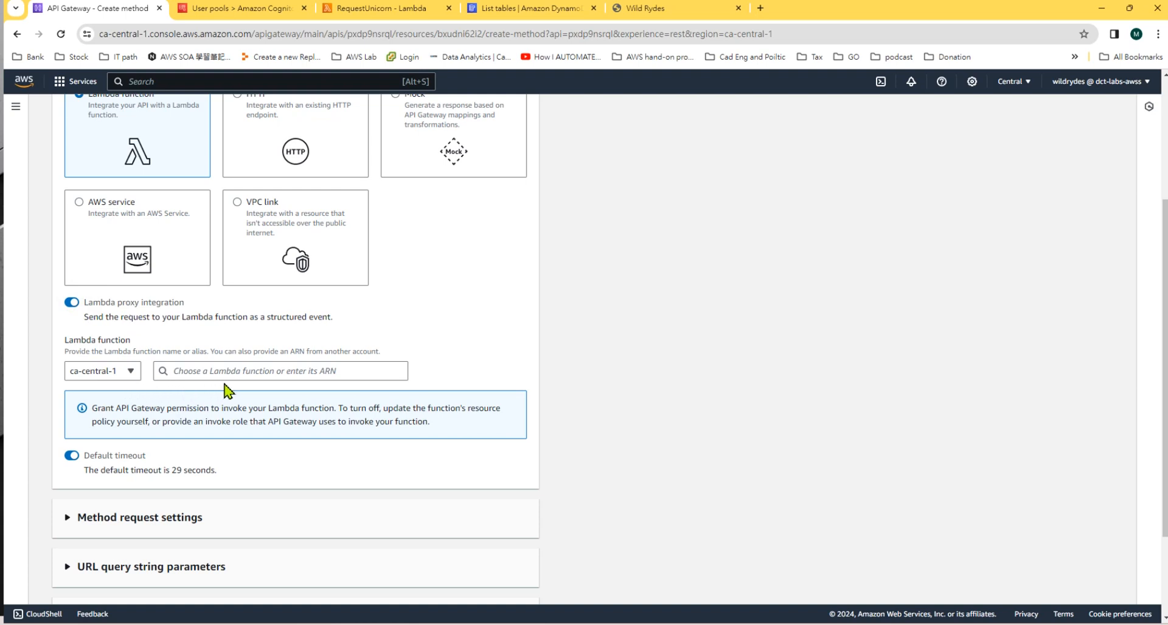
Choose the RequestUnicorn Lambda function in ca-central-1 as the integration target and create the POST method
{"action": "left_click", "coordinate": [254, 376]}
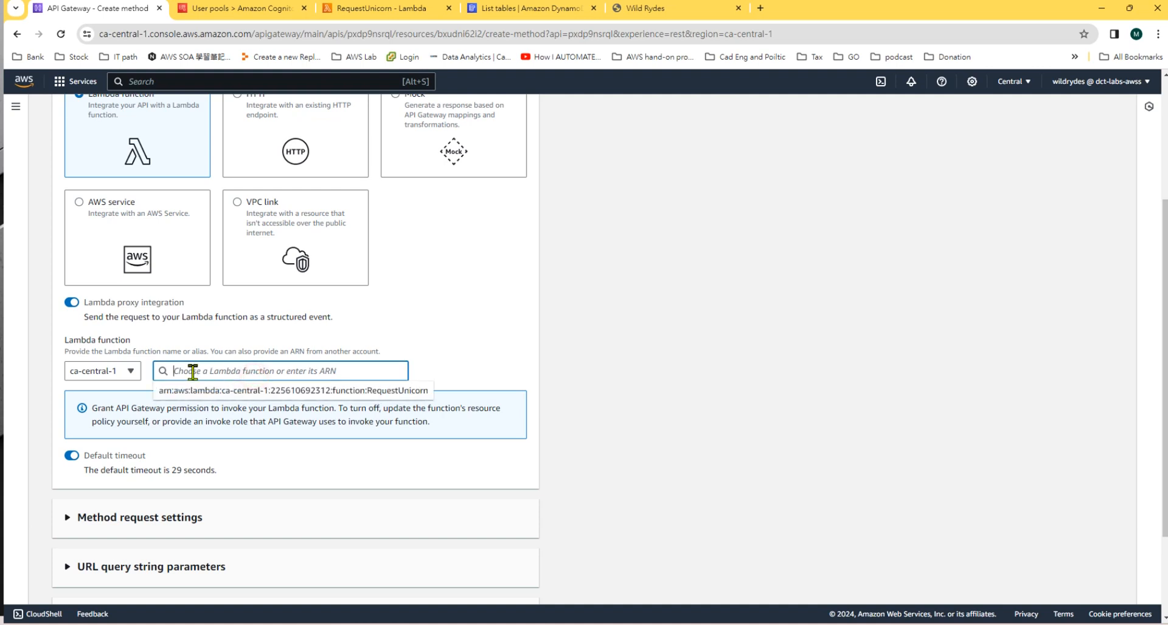
{"action": "left_click", "coordinate": [280, 390]}
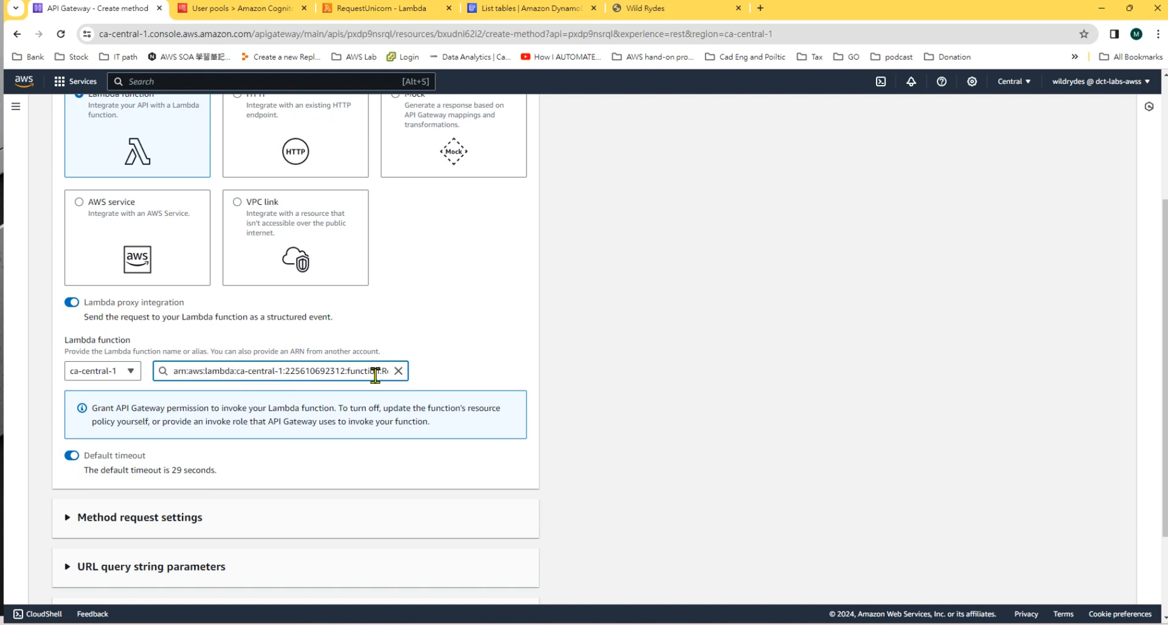
{"action": "scroll", "coordinate": [205, 429], "scroll_direction": "down", "scroll_amount": 2}
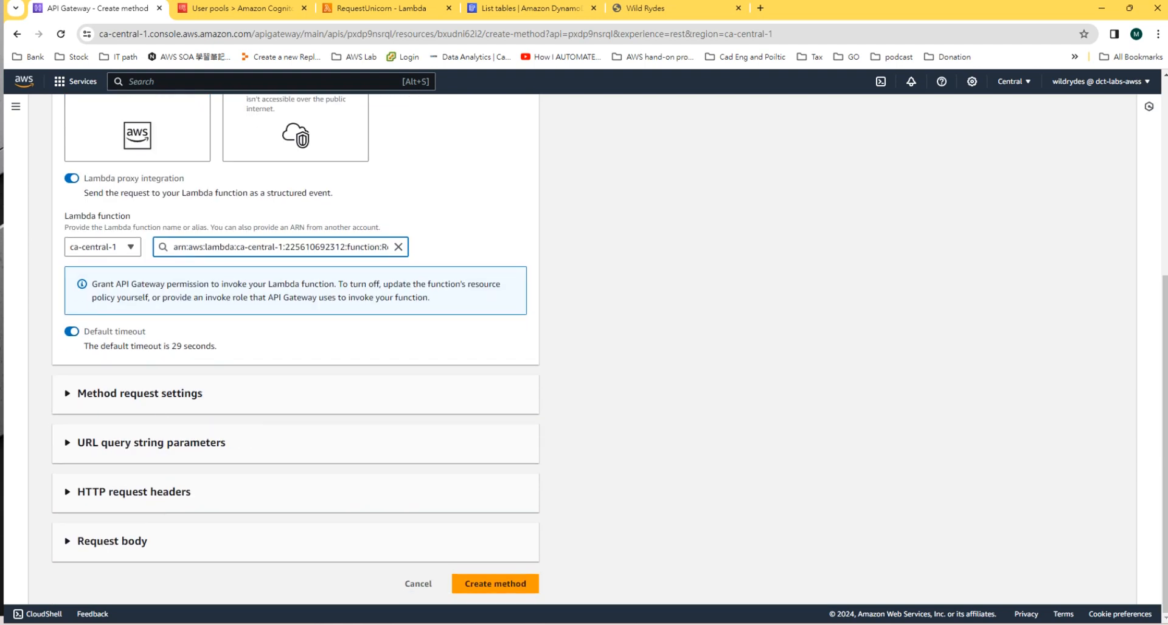
{"action": "left_click", "coordinate": [90, 254]}
{"action": "left_click", "coordinate": [83, 252]}
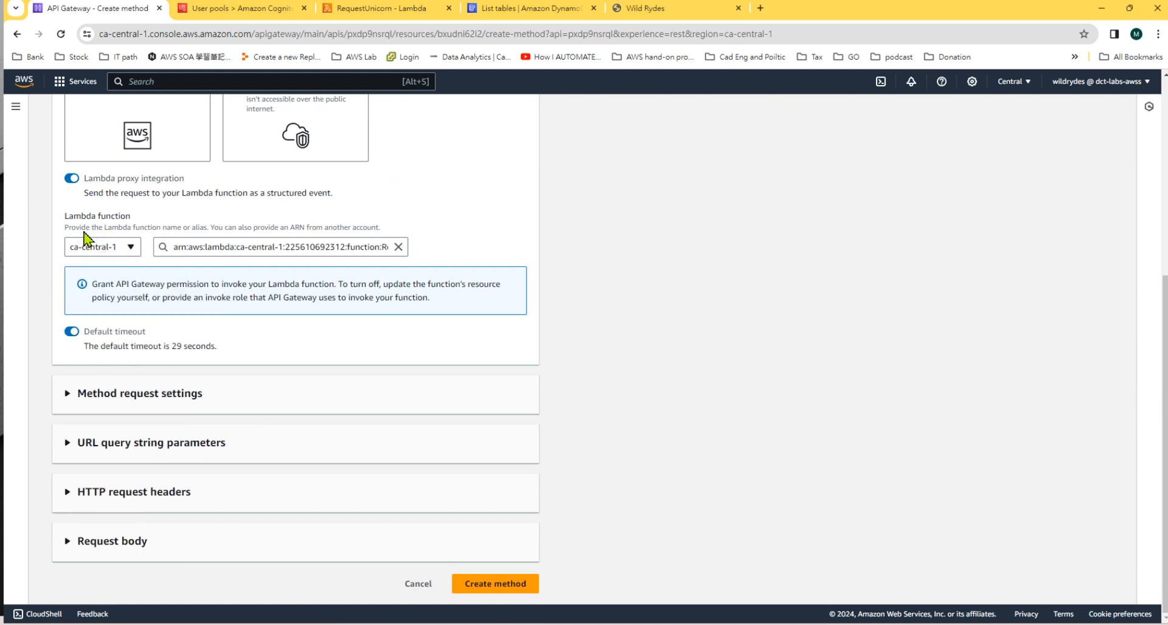
{"action": "left_click", "coordinate": [193, 246]}
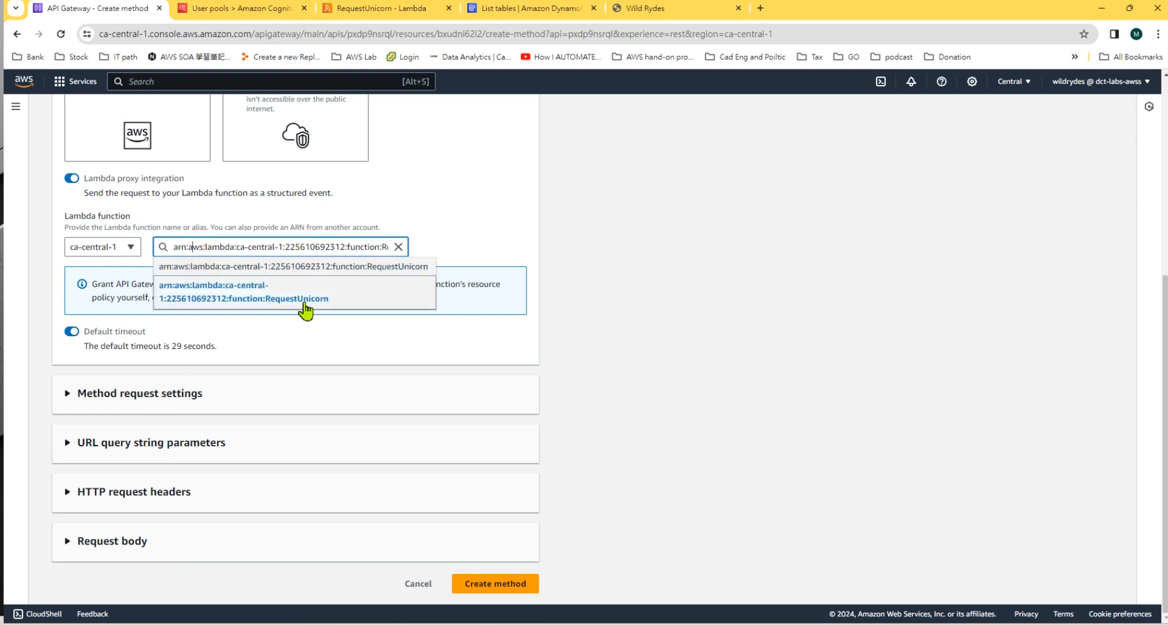
{"action": "left_click", "coordinate": [634, 311]}
{"action": "scroll", "coordinate": [323, 438], "scroll_direction": "up", "scroll_amount": 3}
{"action": "scroll", "coordinate": [323, 438], "scroll_direction": "down", "scroll_amount": 3}
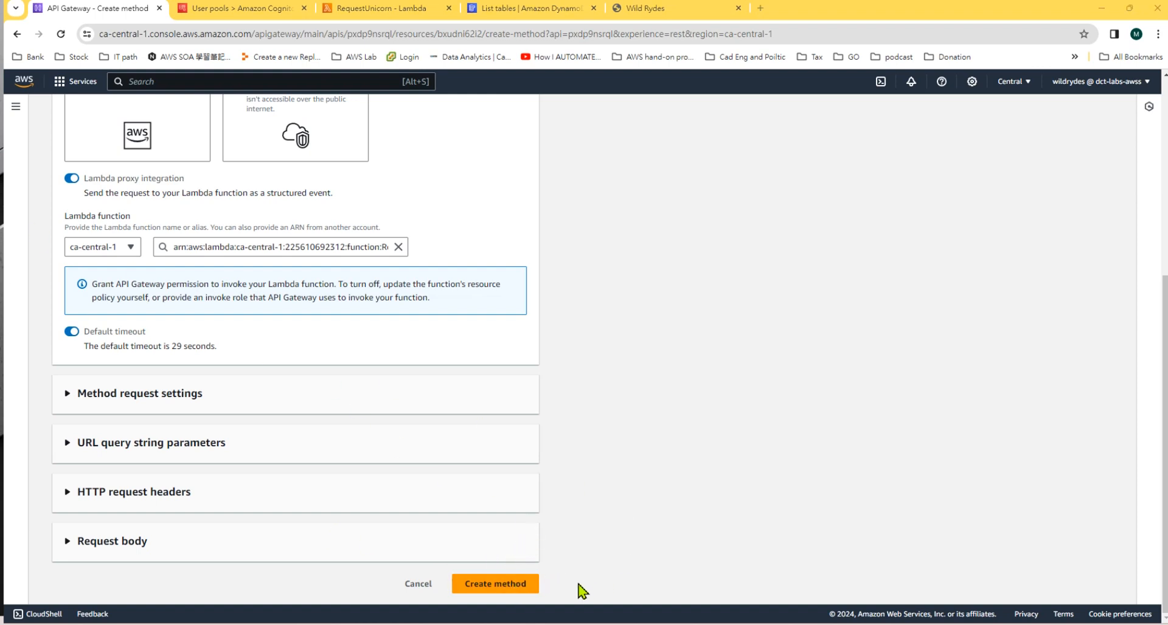
{"action": "left_click", "coordinate": [513, 586]}
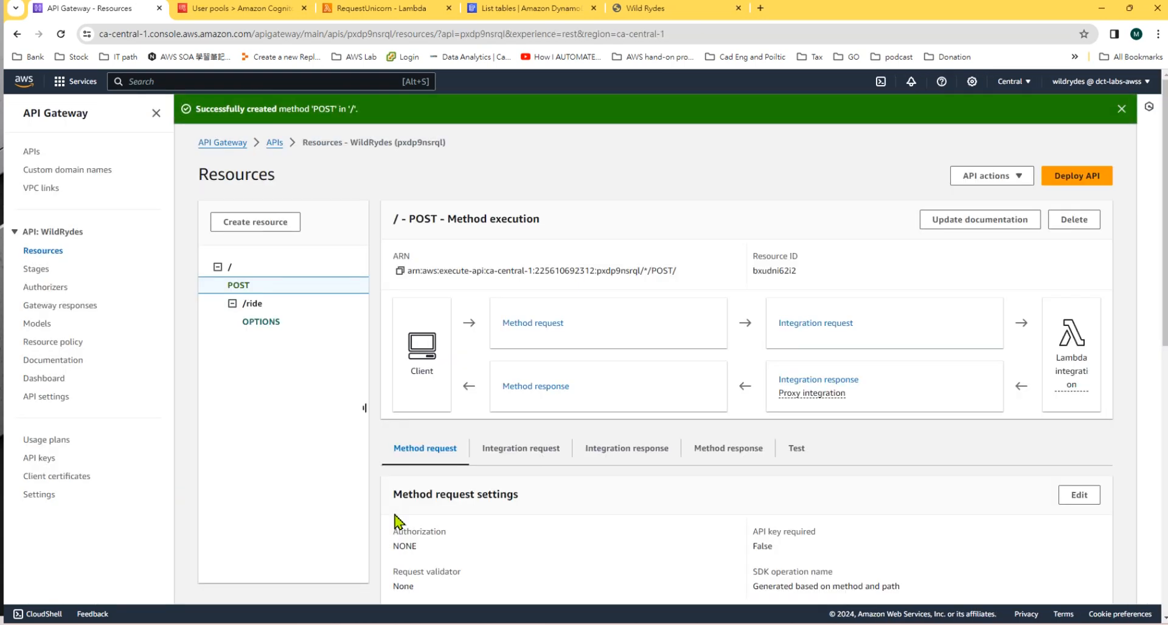
{"action": "scroll", "coordinate": [584, 471], "scroll_direction": "down", "scroll_amount": 4}
{"action": "scroll", "coordinate": [595, 463], "scroll_direction": "up", "scroll_amount": 4}
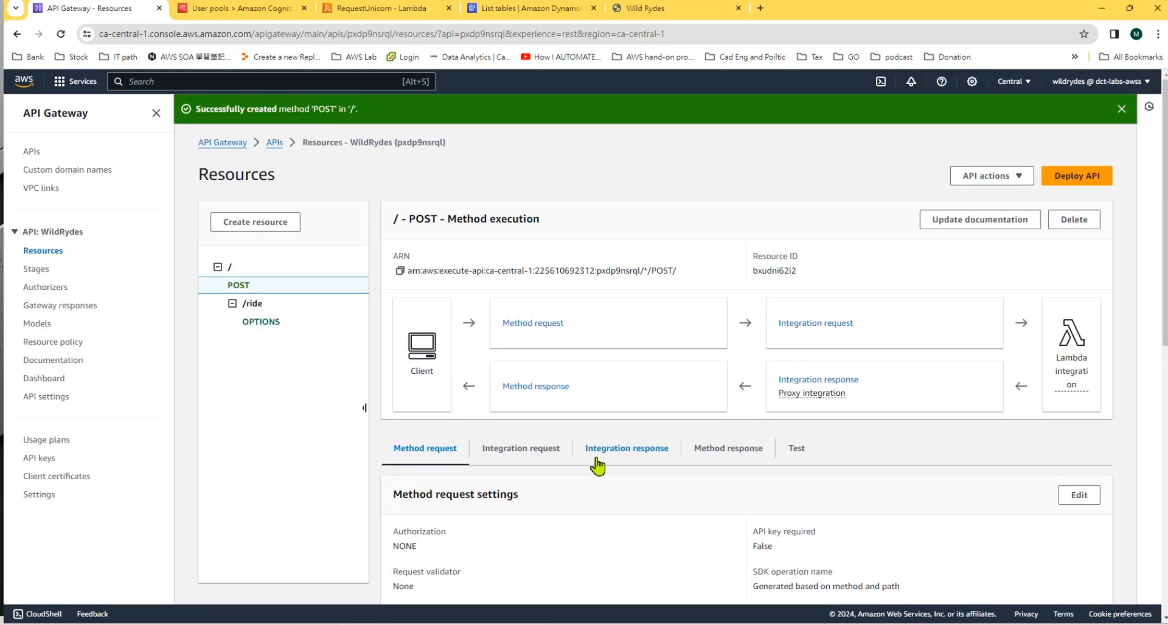
{"action": "scroll", "coordinate": [575, 474], "scroll_direction": "down", "scroll_amount": 3}
{"action": "scroll", "coordinate": [572, 469], "scroll_direction": "up", "scroll_amount": 3}
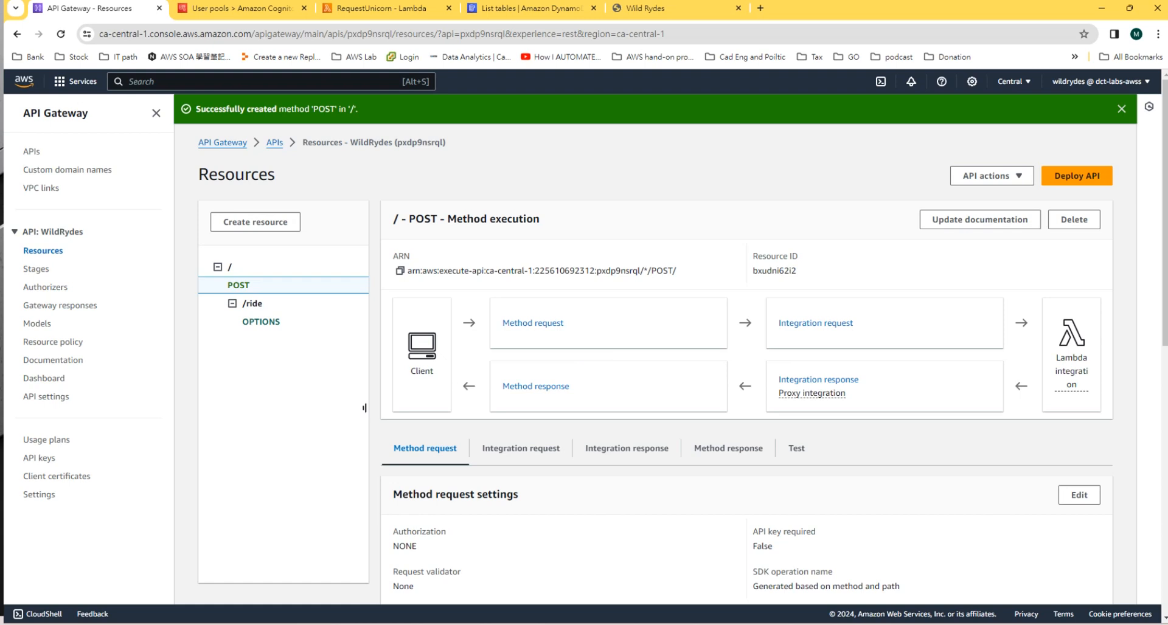
{"action": "scroll", "coordinate": [365, 407], "scroll_direction": "down", "scroll_amount": 4}
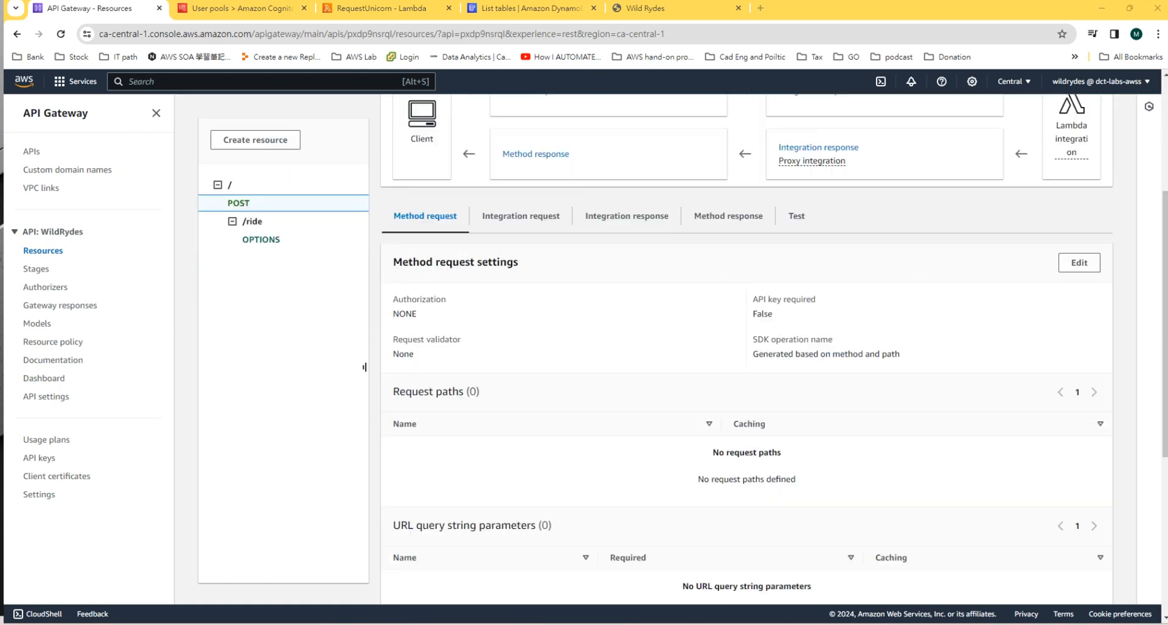
{"action": "scroll", "coordinate": [663, 359], "scroll_direction": "up", "scroll_amount": 4}
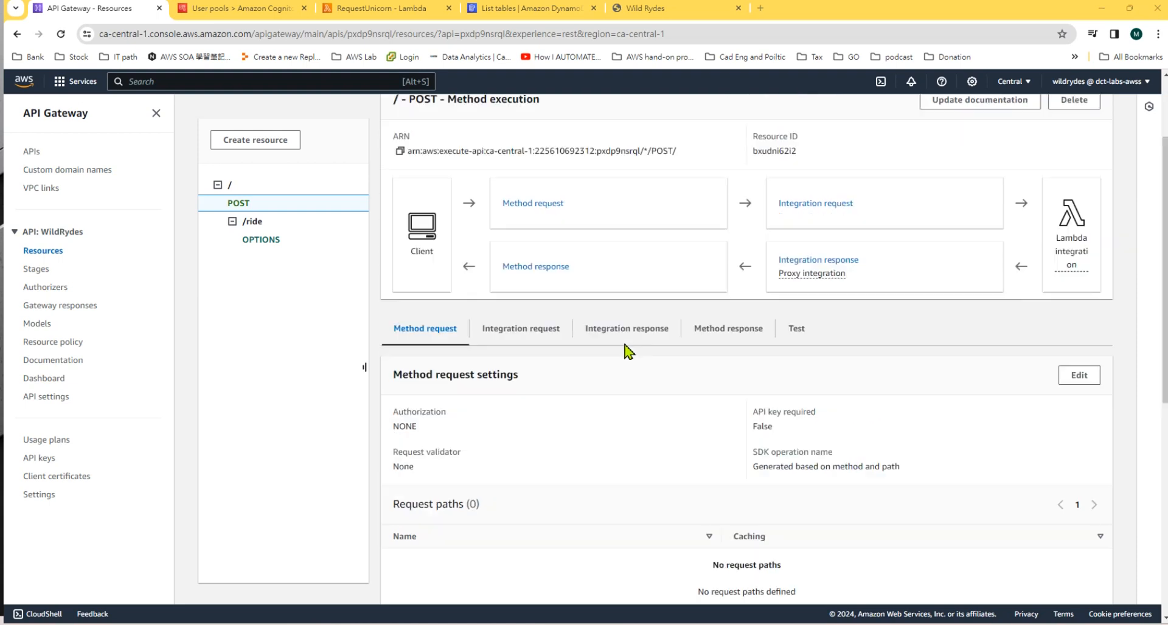
Set the POST method request's authorization to the WildRydes Cognito user pool authorizer and save it
{"action": "left_click", "coordinate": [534, 324]}
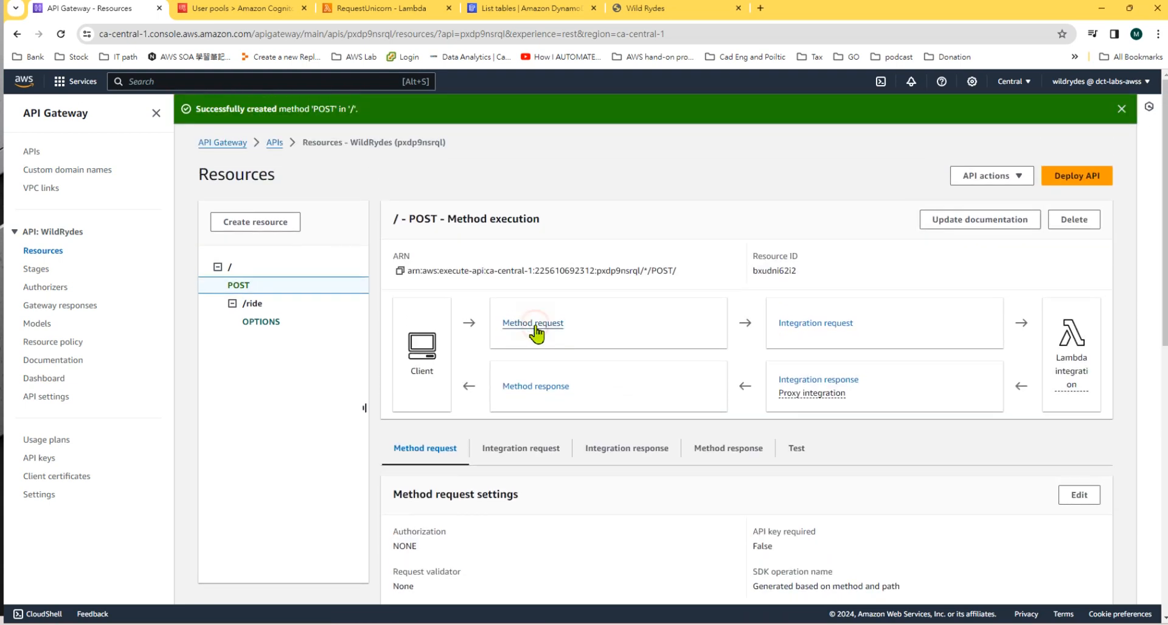
{"action": "scroll", "coordinate": [578, 356], "scroll_direction": "down", "scroll_amount": 3}
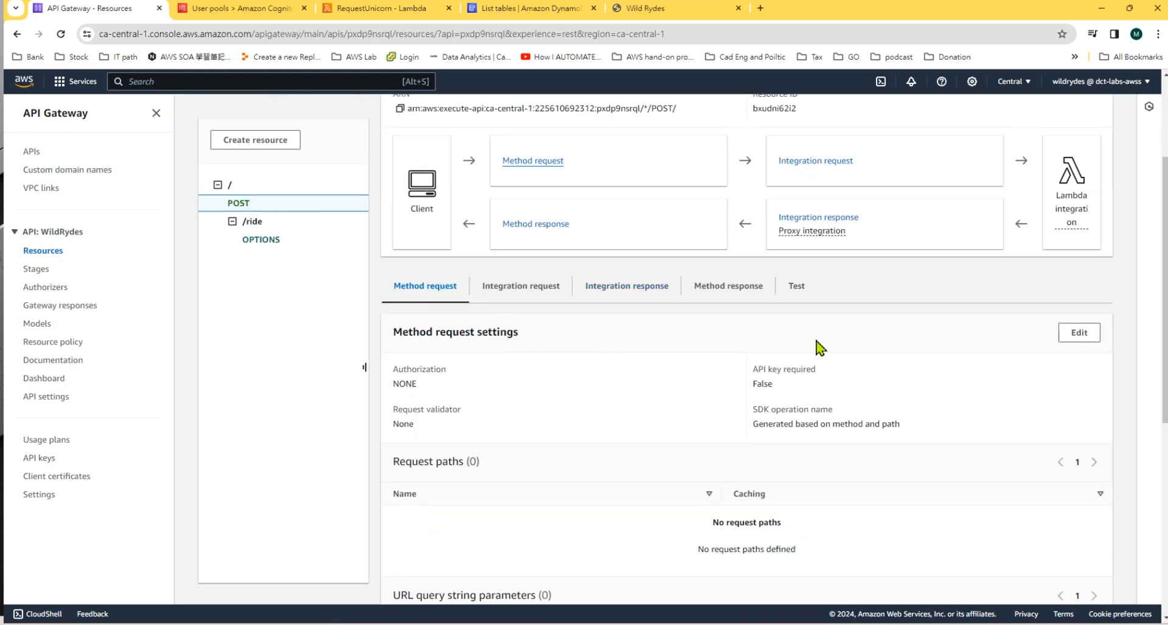
{"action": "left_click", "coordinate": [1062, 341]}
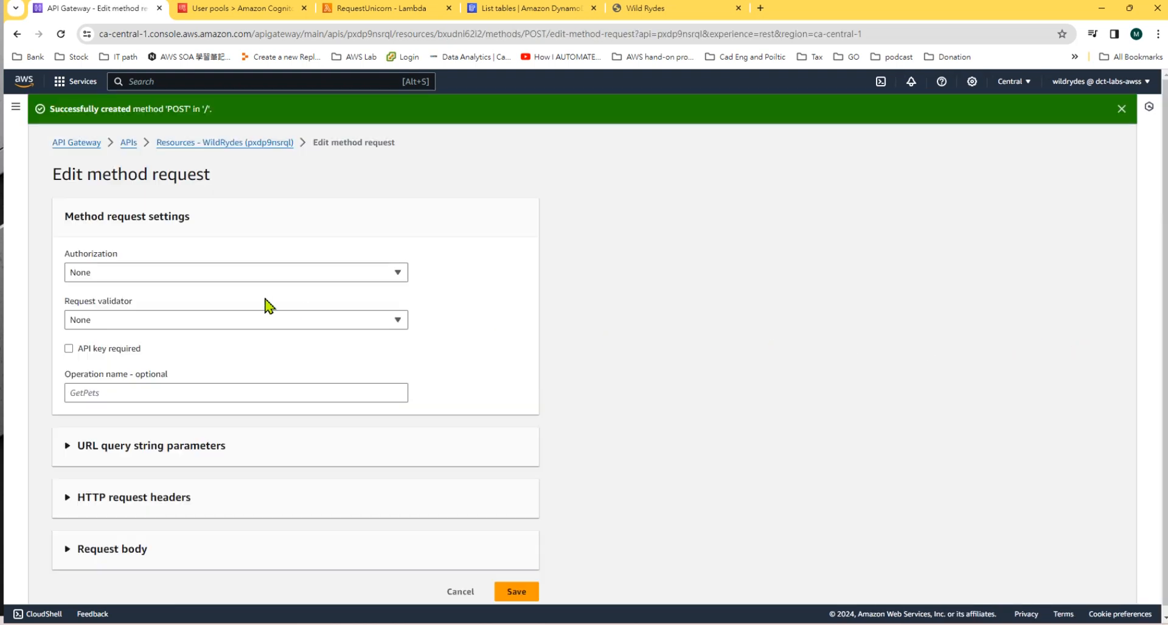
{"action": "left_click", "coordinate": [182, 274]}
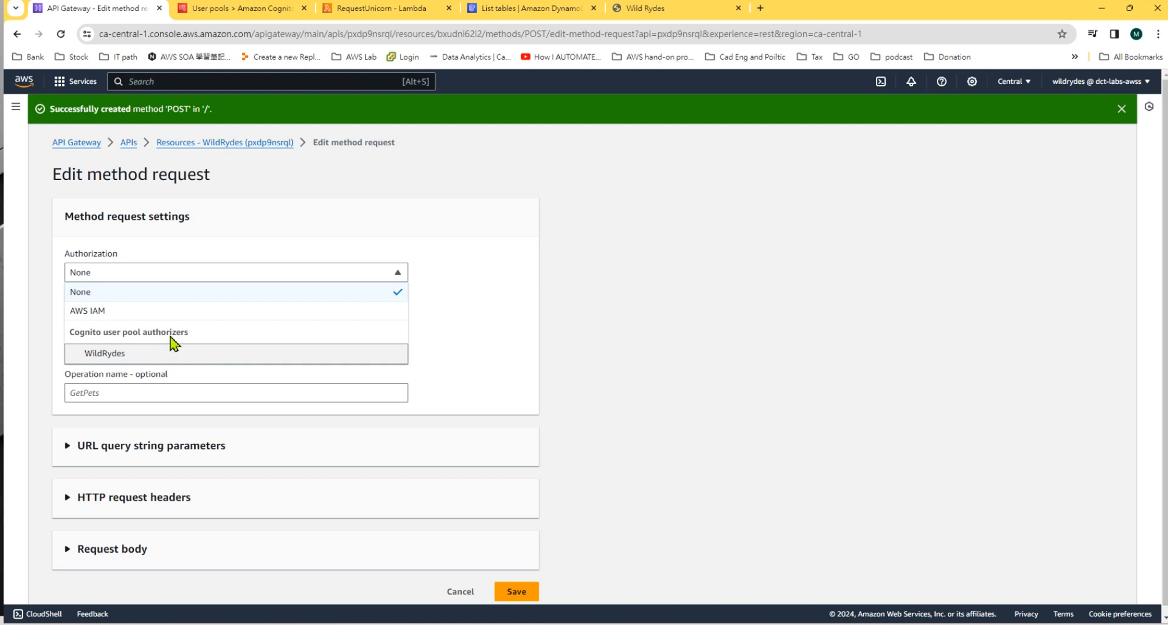
{"action": "left_click", "coordinate": [152, 356]}
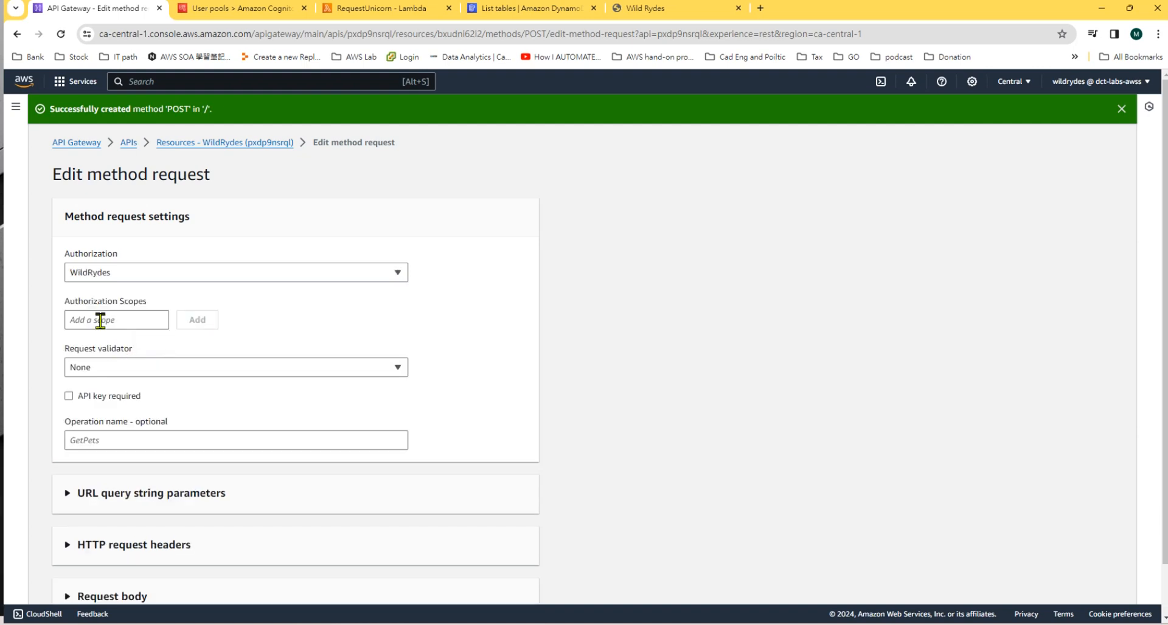
{"action": "scroll", "coordinate": [658, 424], "scroll_direction": "down", "scroll_amount": 1}
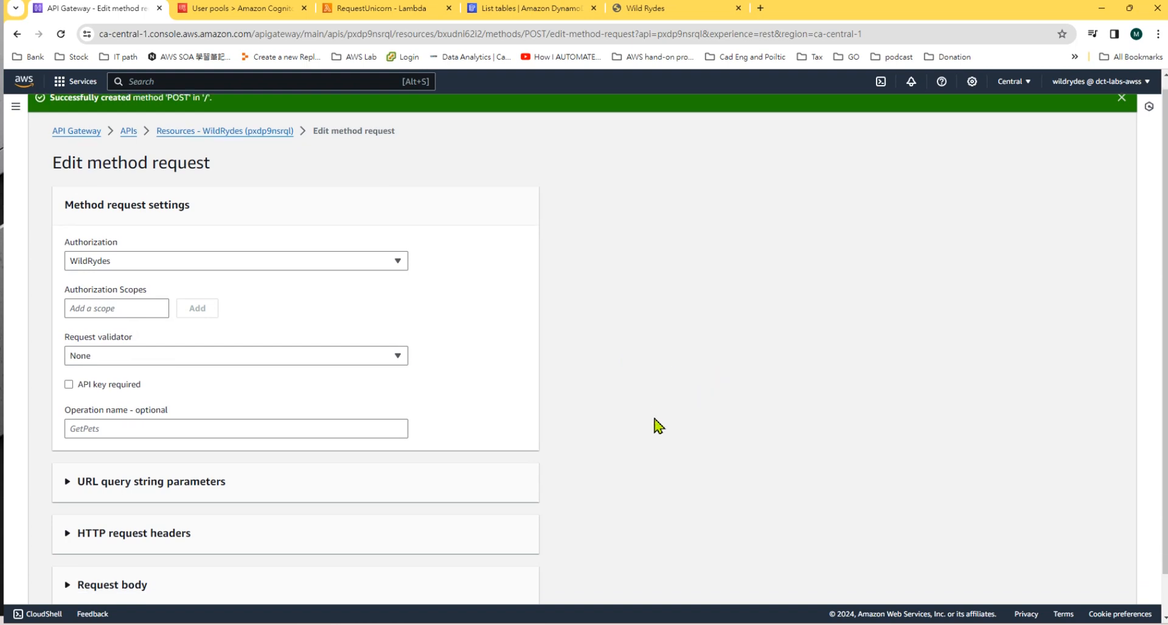
{"action": "left_click", "coordinate": [525, 586]}
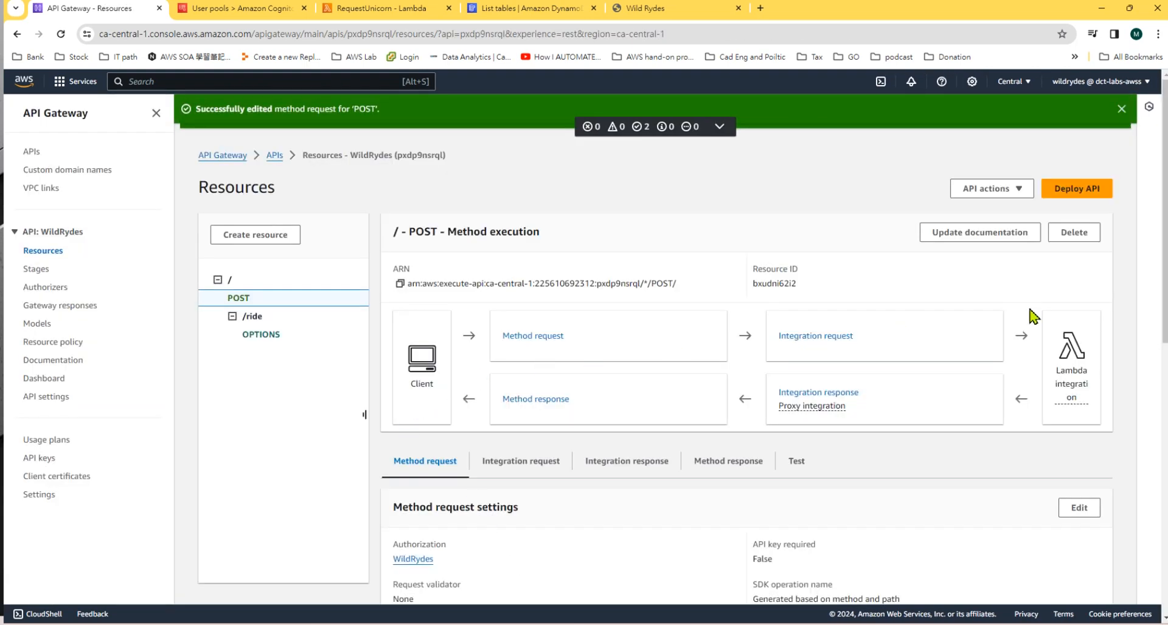
Deploy the WildRydes API to a new stage named Dev
{"action": "scroll", "coordinate": [743, 417], "scroll_direction": "down", "scroll_amount": 5}
{"action": "scroll", "coordinate": [751, 425], "scroll_direction": "up", "scroll_amount": 5}
{"action": "left_click", "coordinate": [1058, 190]}
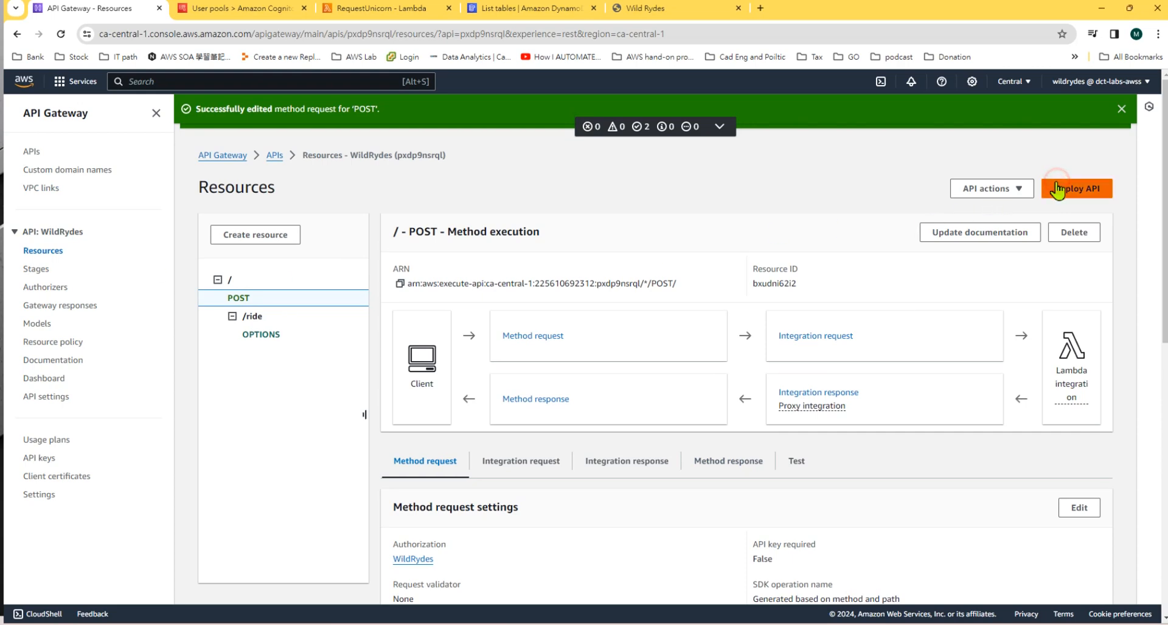
{"action": "left_click", "coordinate": [559, 342]}
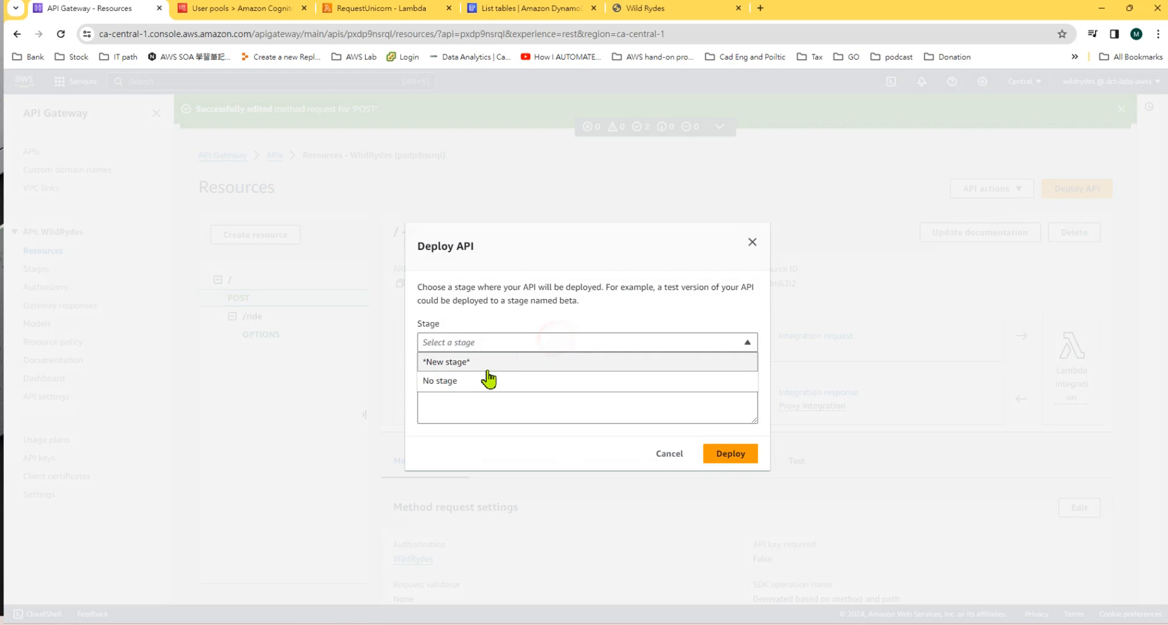
{"action": "left_click", "coordinate": [449, 365]}
{"action": "left_click", "coordinate": [449, 338]}
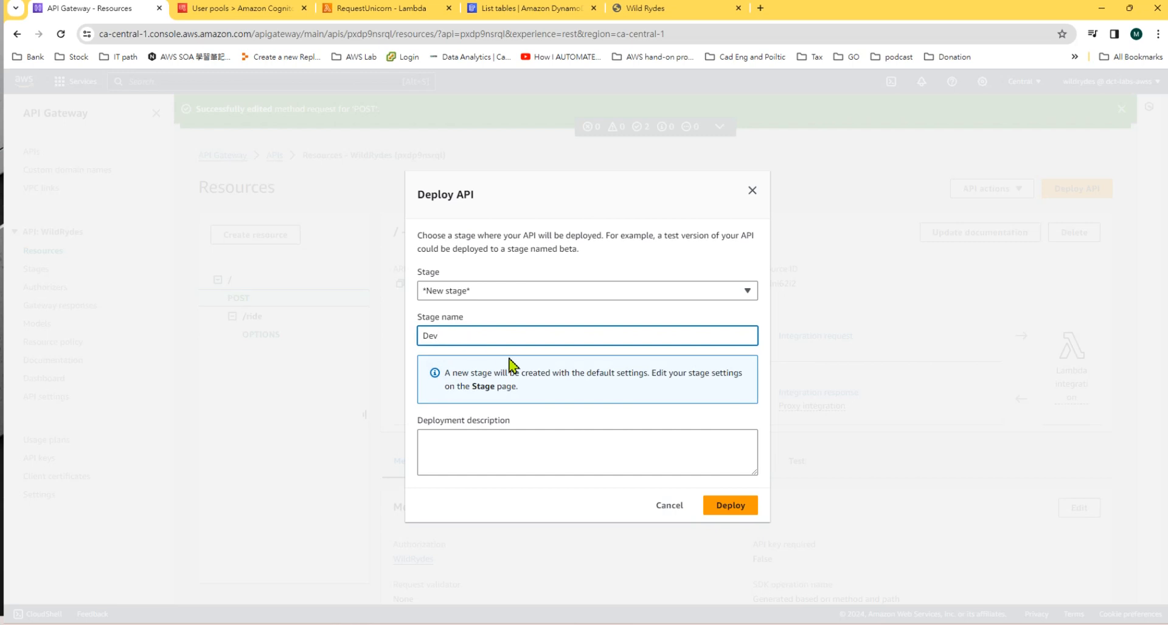
{"action": "left_click", "coordinate": [720, 507]}
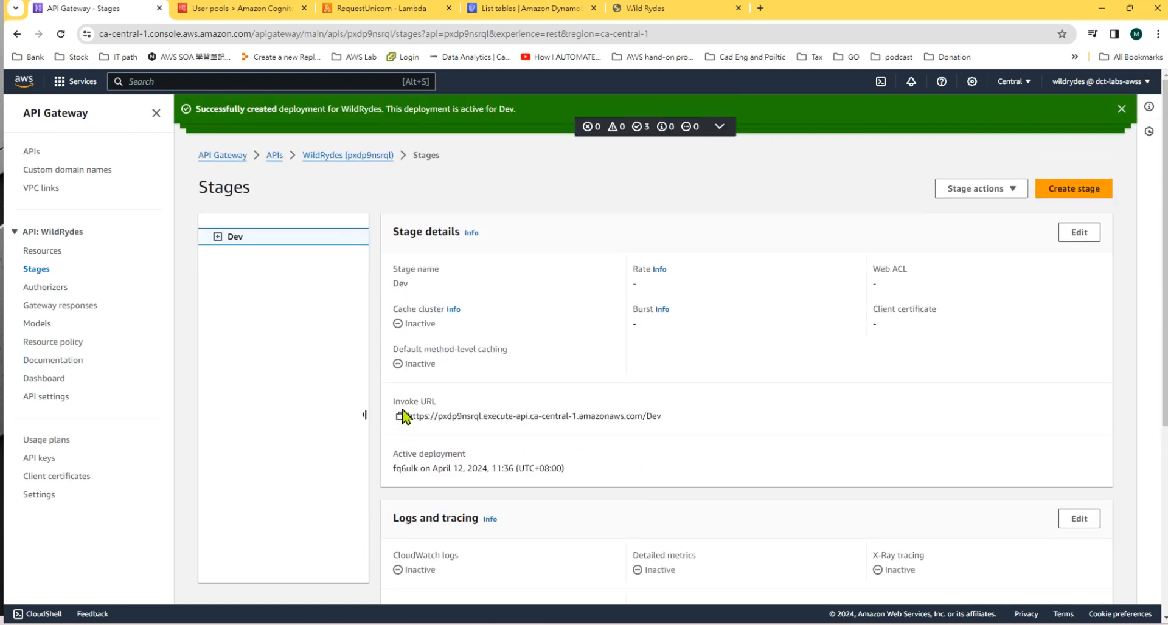
Copy the Invoke URL label and the Dev stage's invoke URL into the Notepad checklist, then return to the browser
{"action": "triple_click", "coordinate": [428, 402]}
{"action": "key", "text": "ctrl+c"}
{"action": "left_click", "coordinate": [832, 622]}
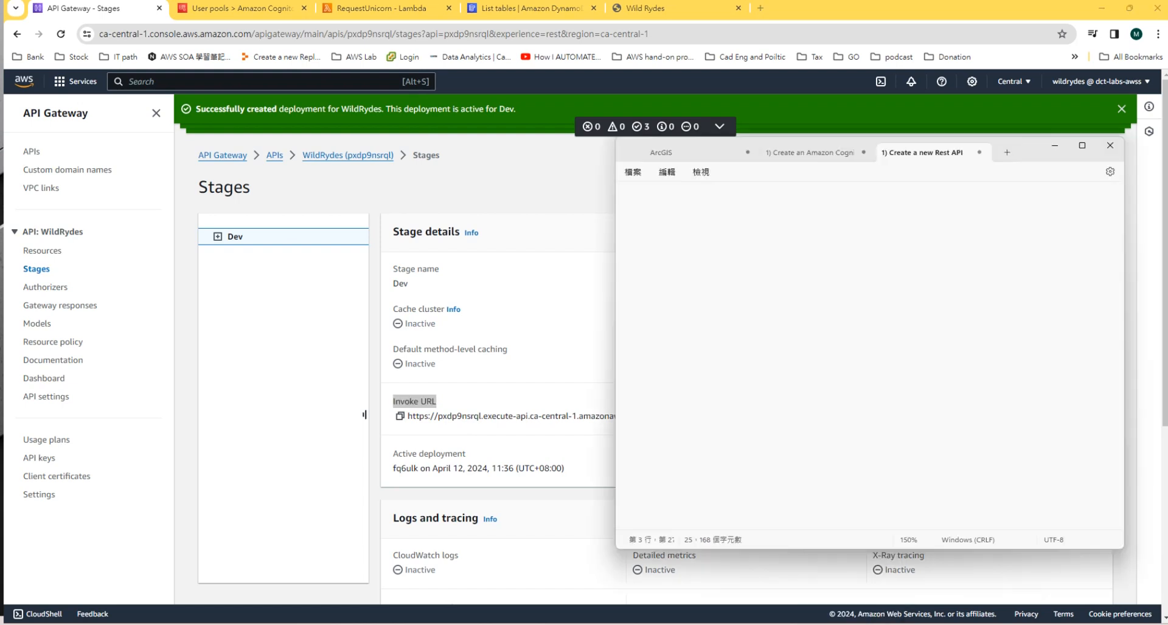
{"action": "key", "text": "ctrl+v"}
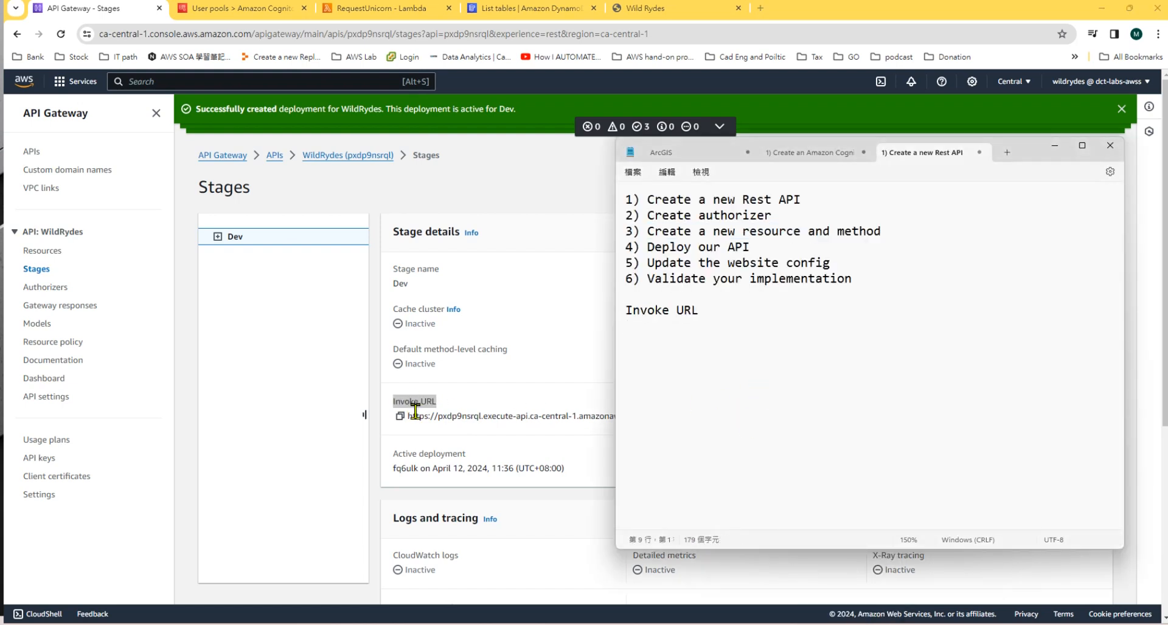
{"action": "left_click", "coordinate": [401, 416]}
{"action": "key", "text": "alt+Tab"}
{"action": "key", "text": "ctrl+v"}
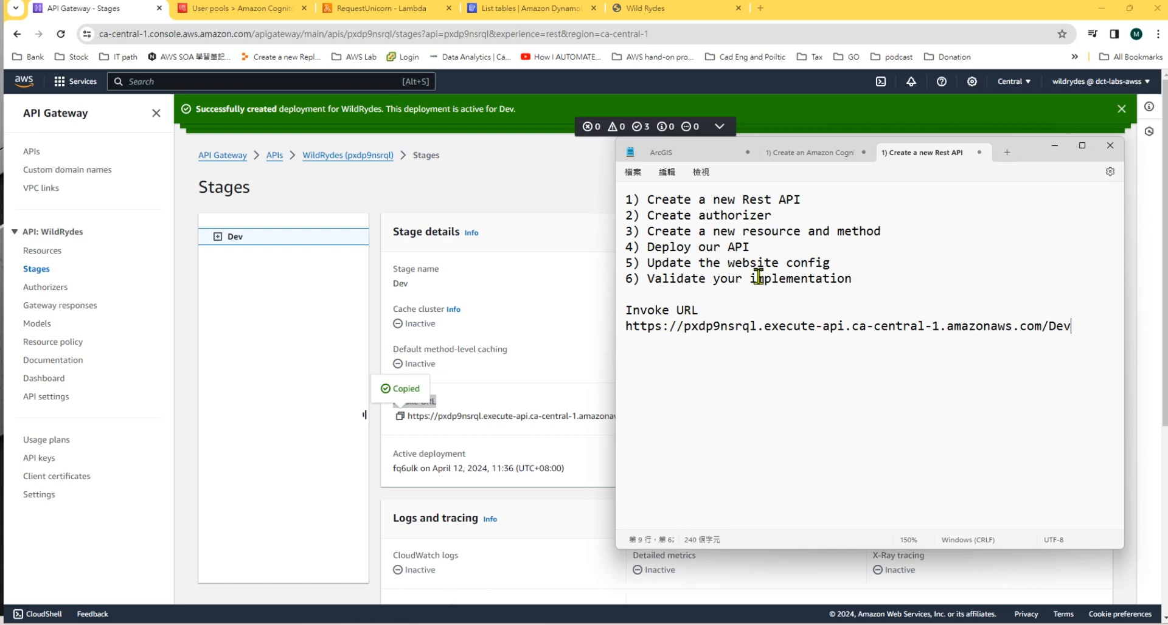
{"action": "left_click", "coordinate": [827, 268]}
{"action": "left_click", "coordinate": [655, 327]}
{"action": "left_click", "coordinate": [328, 209]}
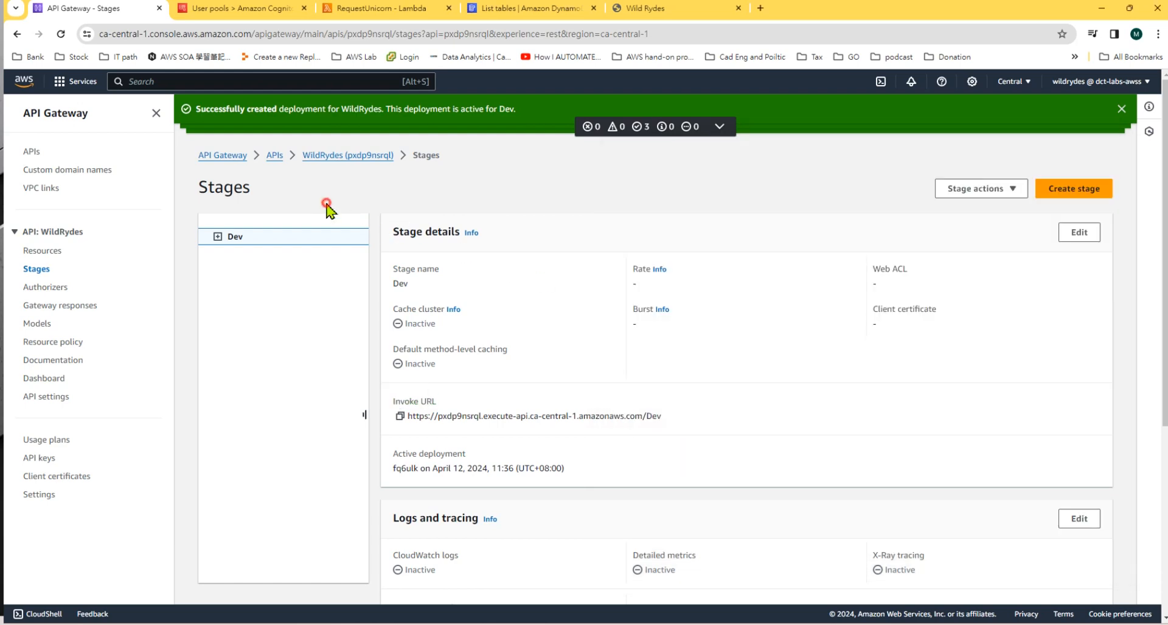
In the browser tab showing Cognito, search the AWS services for codecommit and open CodeCommit
{"action": "left_click", "coordinate": [227, 8]}
{"action": "left_click", "coordinate": [215, 80]}
{"action": "type", "text": "code"}
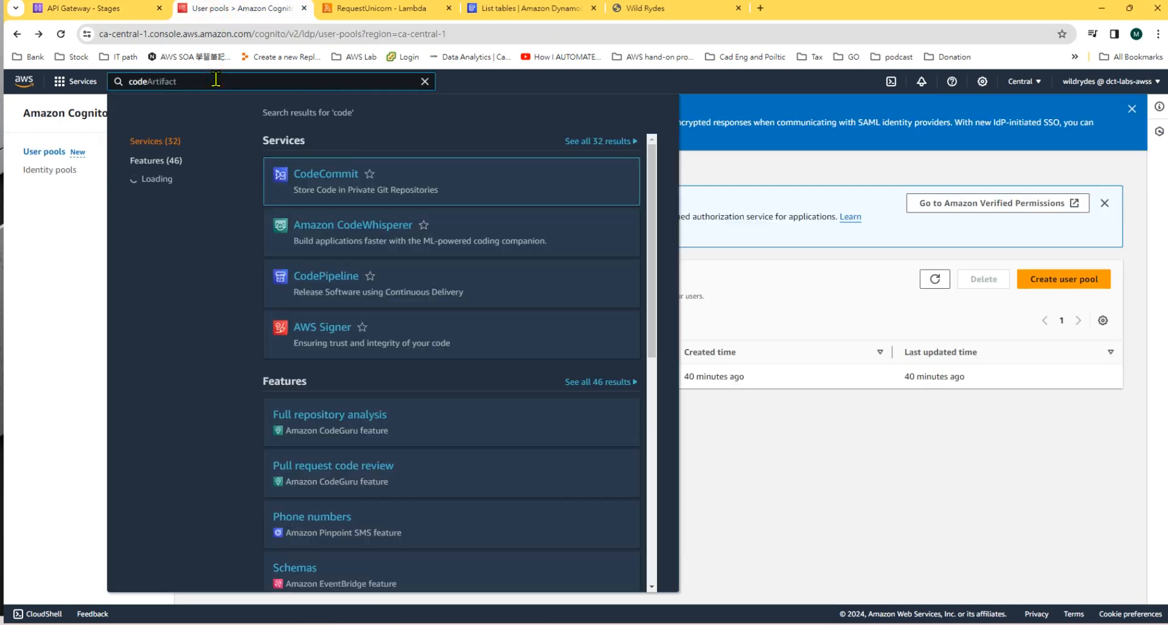
{"action": "type", "text": "commit"}
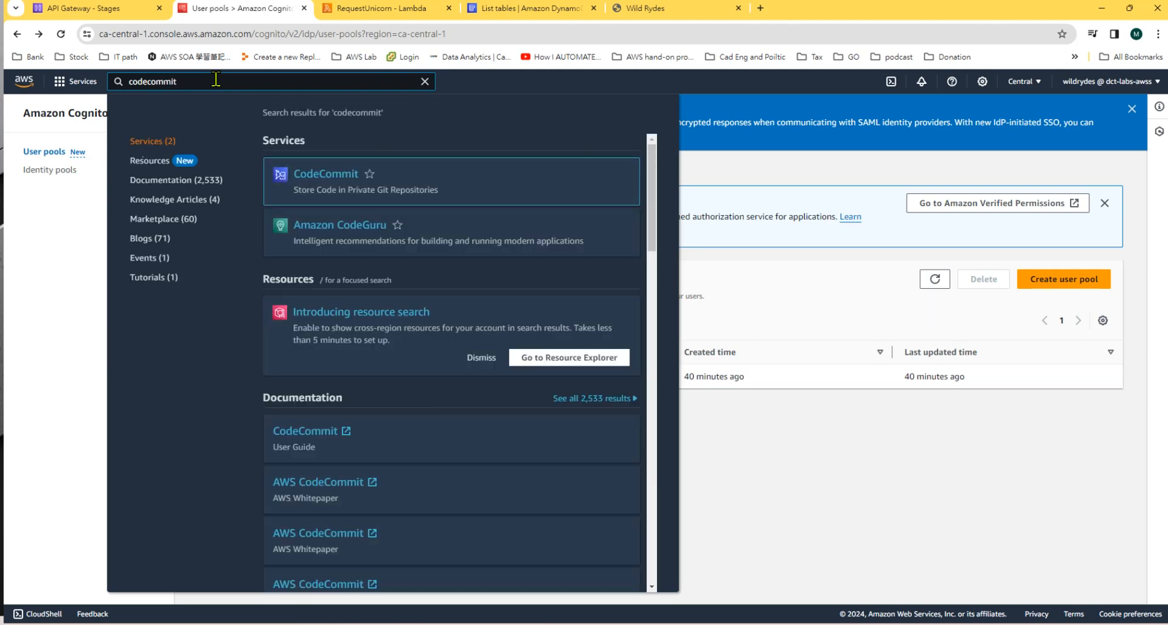
{"action": "left_click", "coordinate": [309, 176]}
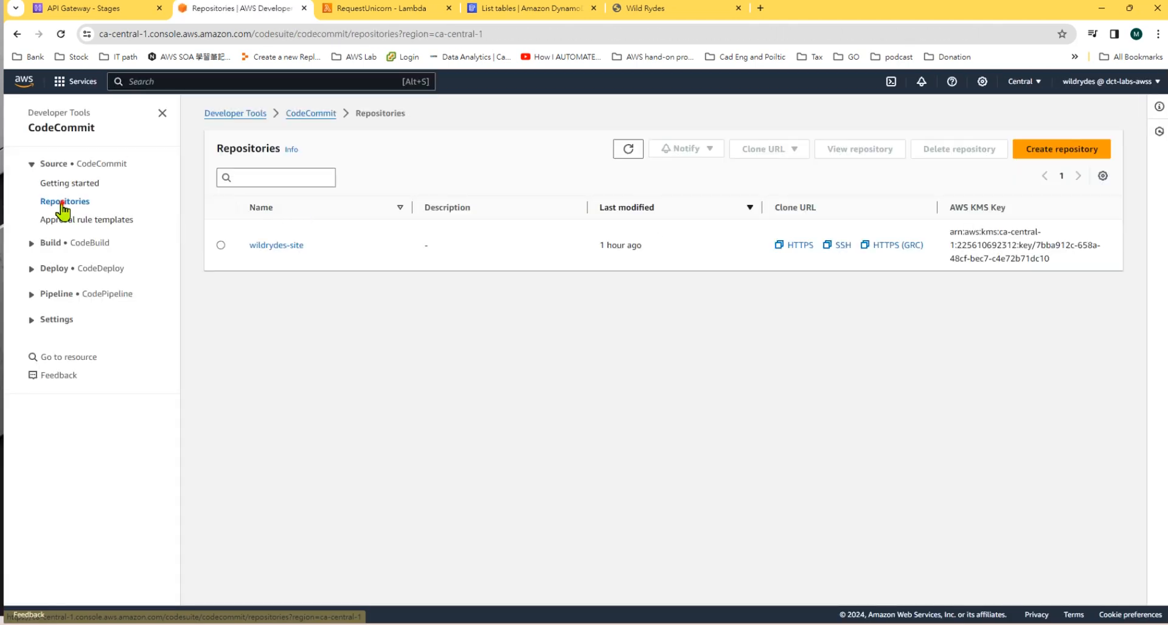
Open js/config.js from the wildrydes-site repository for editing
{"action": "left_click", "coordinate": [277, 245]}
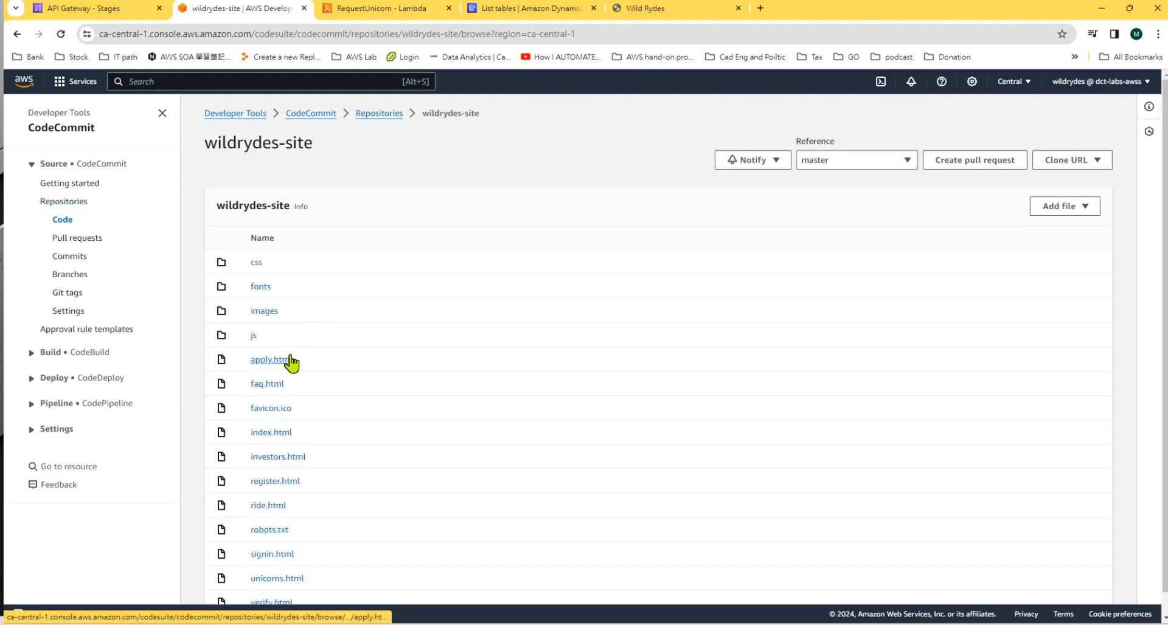
{"action": "left_click", "coordinate": [253, 335]}
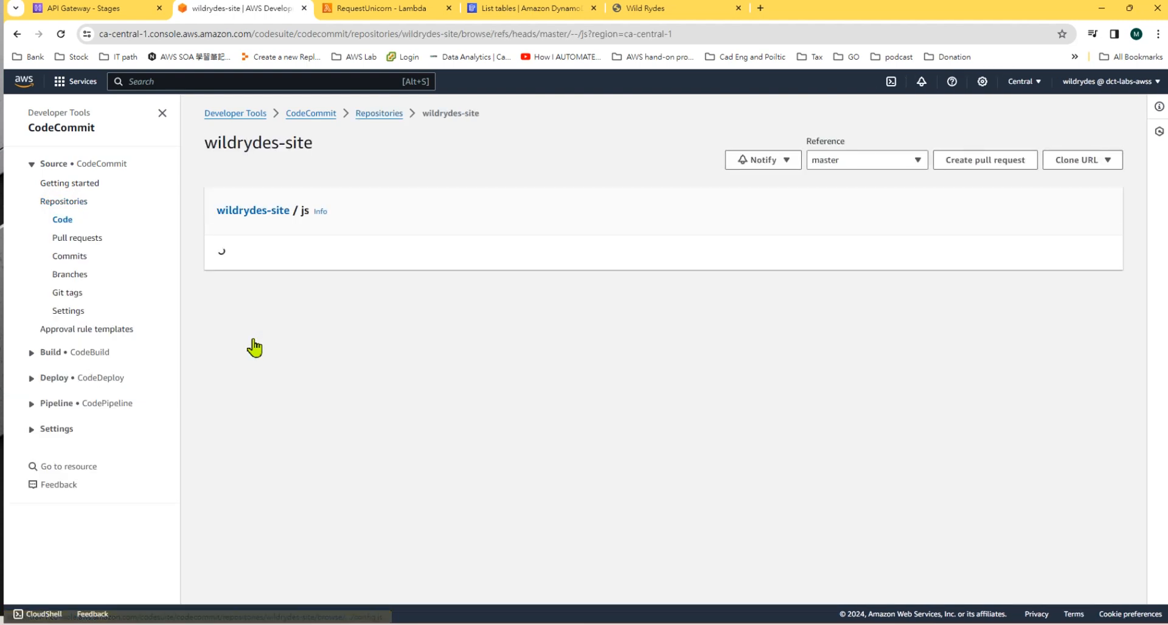
{"action": "left_click", "coordinate": [268, 337]}
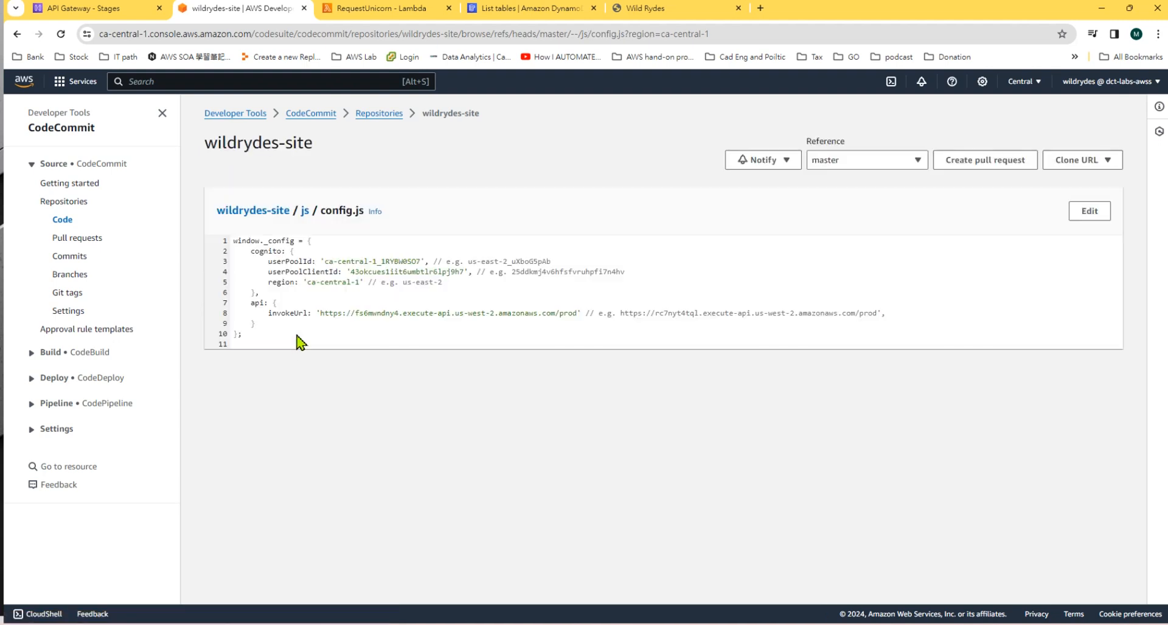
{"action": "left_click", "coordinate": [1086, 215]}
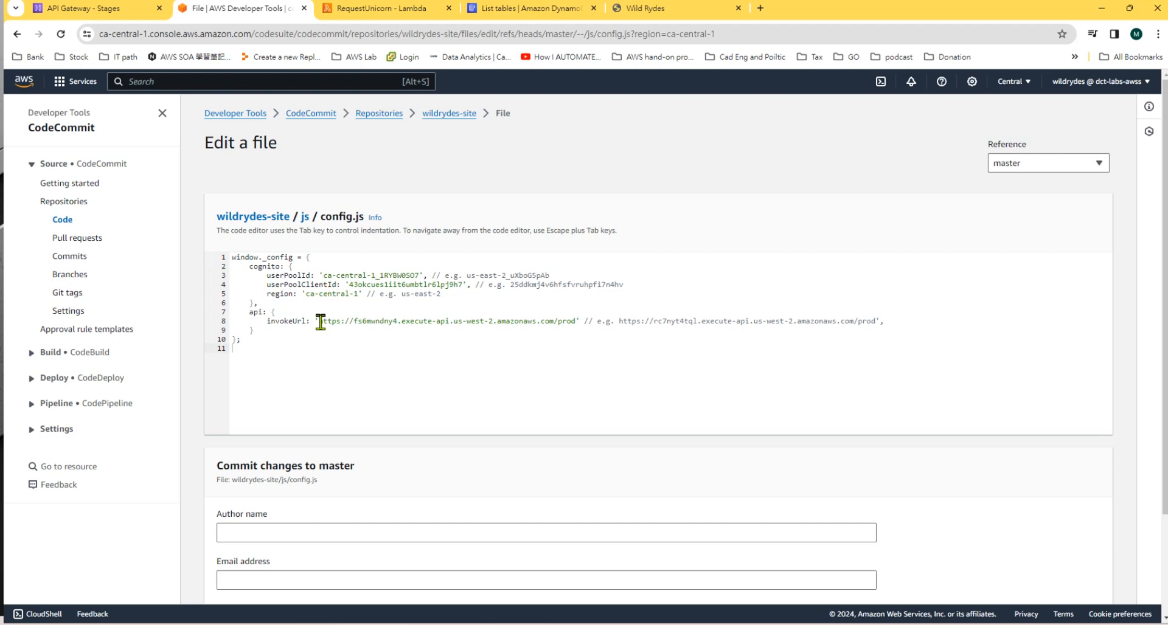
{"action": "left_click_drag", "start_coordinate": [319, 322], "coordinate": [575, 322]}
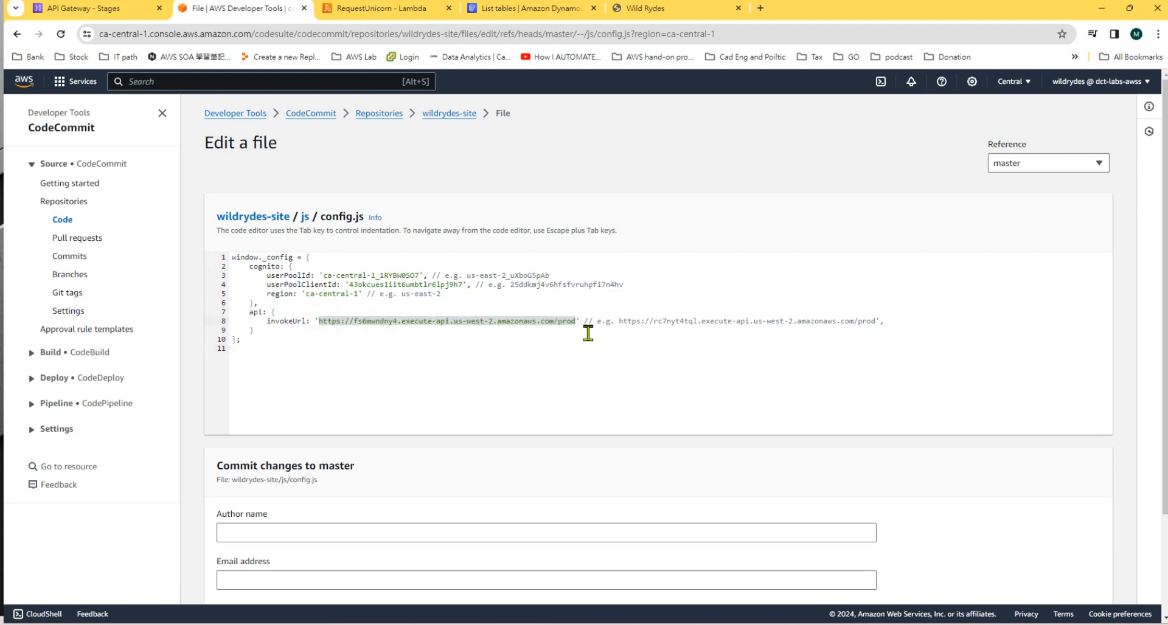
{"action": "key", "text": "alt+Tab"}
{"action": "double_click", "coordinate": [692, 327]}
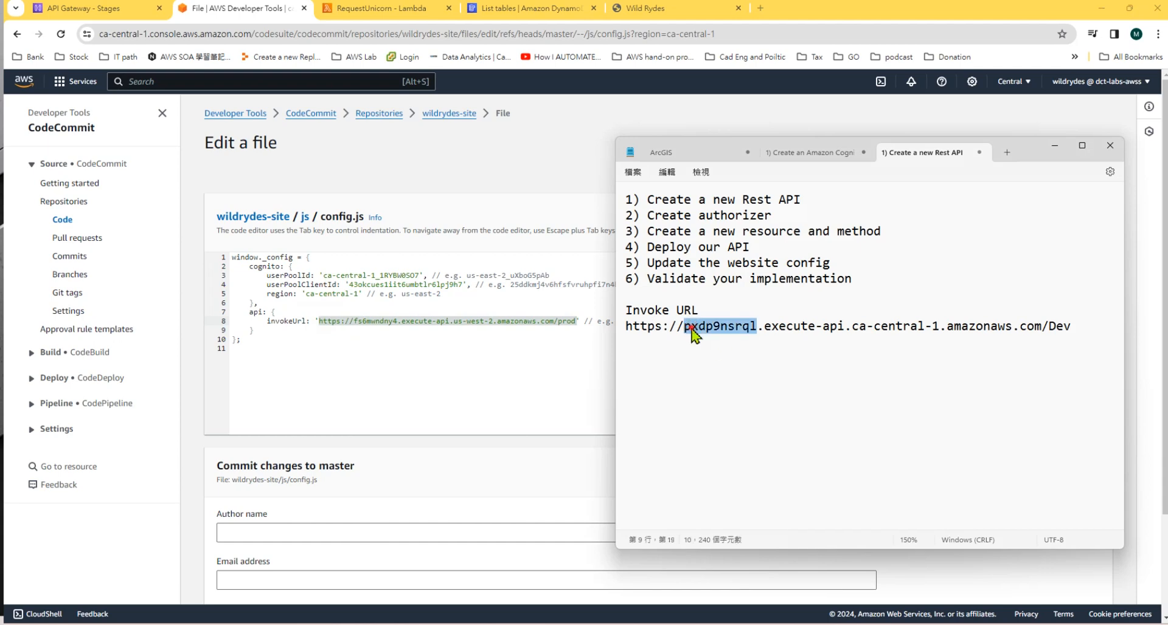
{"action": "triple_click", "coordinate": [692, 327]}
{"action": "right_click", "coordinate": [768, 318]}
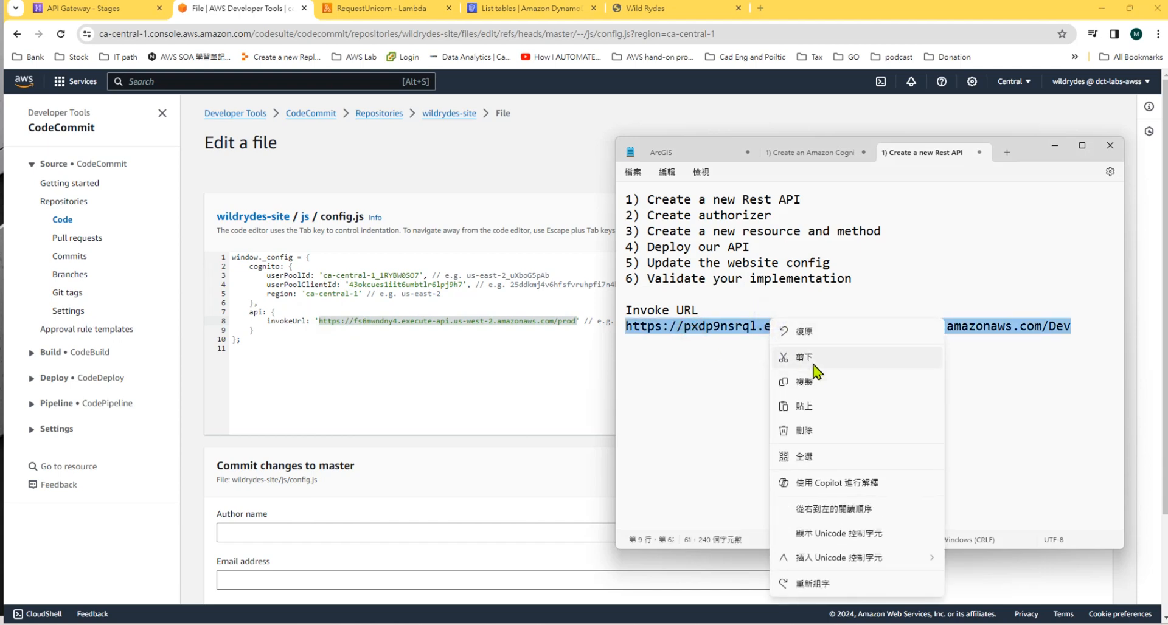
{"action": "left_click", "coordinate": [818, 383]}
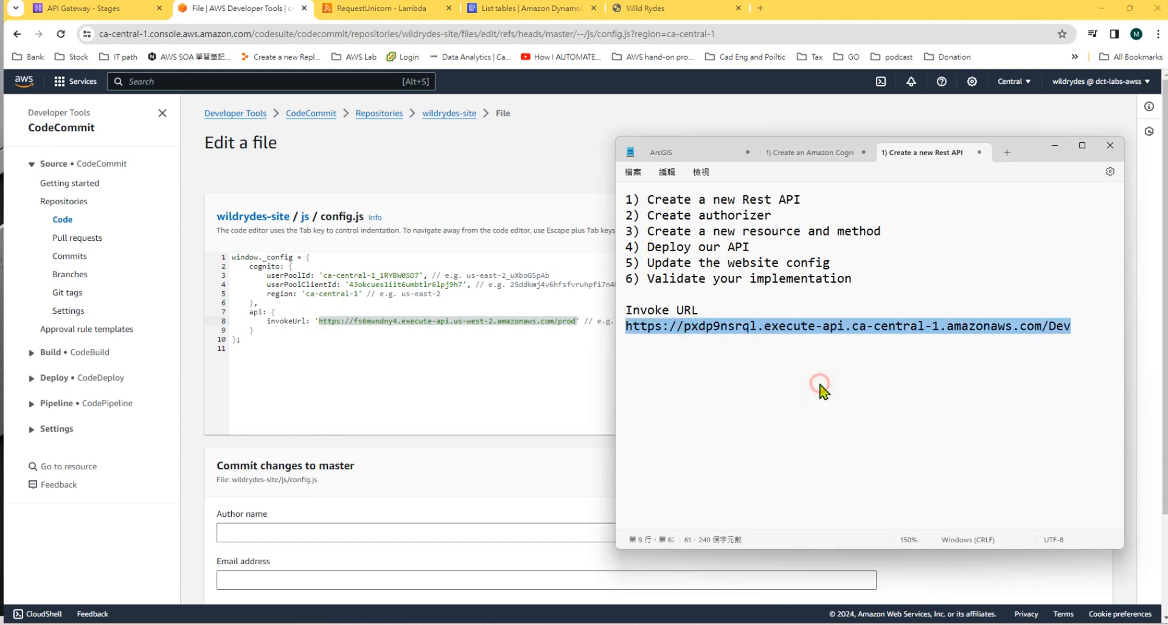
{"action": "left_click", "coordinate": [1057, 148]}
{"action": "right_click", "coordinate": [377, 329]}
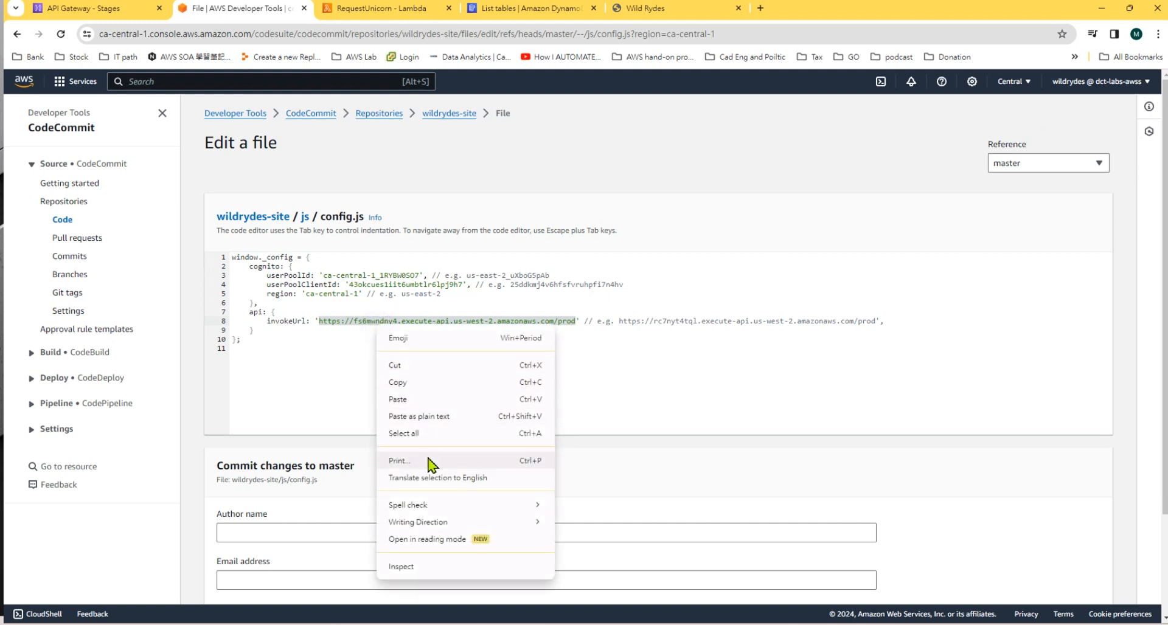
{"action": "left_click", "coordinate": [432, 419]}
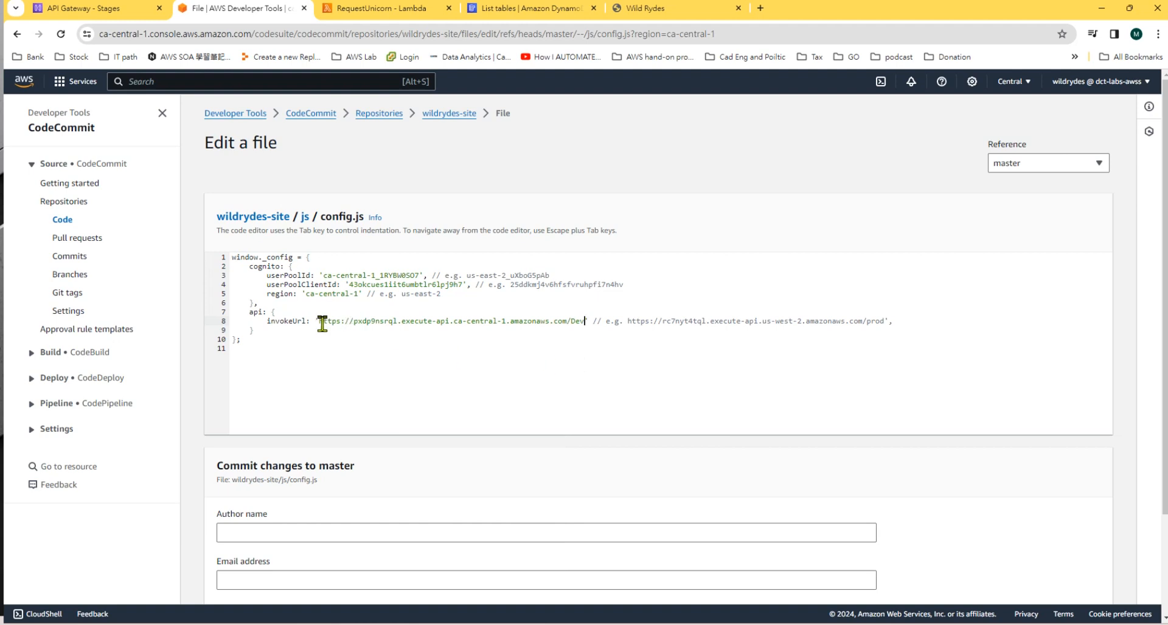
Fill in the author's name and e-mail address and commit the config.js change to master
{"action": "scroll", "coordinate": [428, 432], "scroll_direction": "down", "scroll_amount": 2}
{"action": "left_click", "coordinate": [299, 405]}
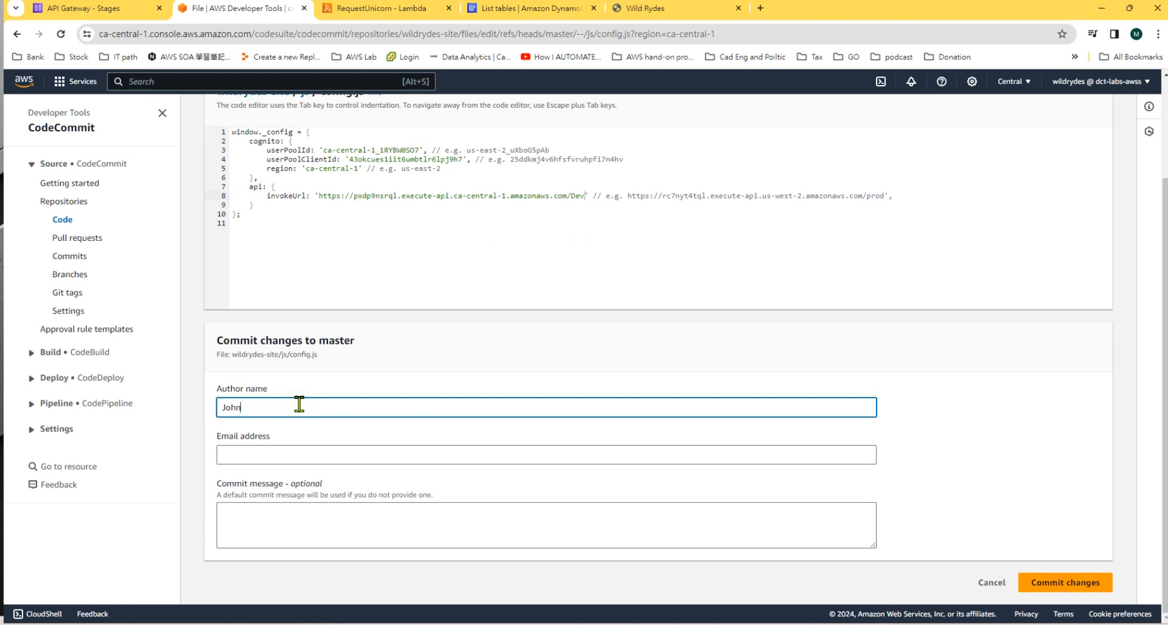
{"action": "left_click", "coordinate": [294, 456]}
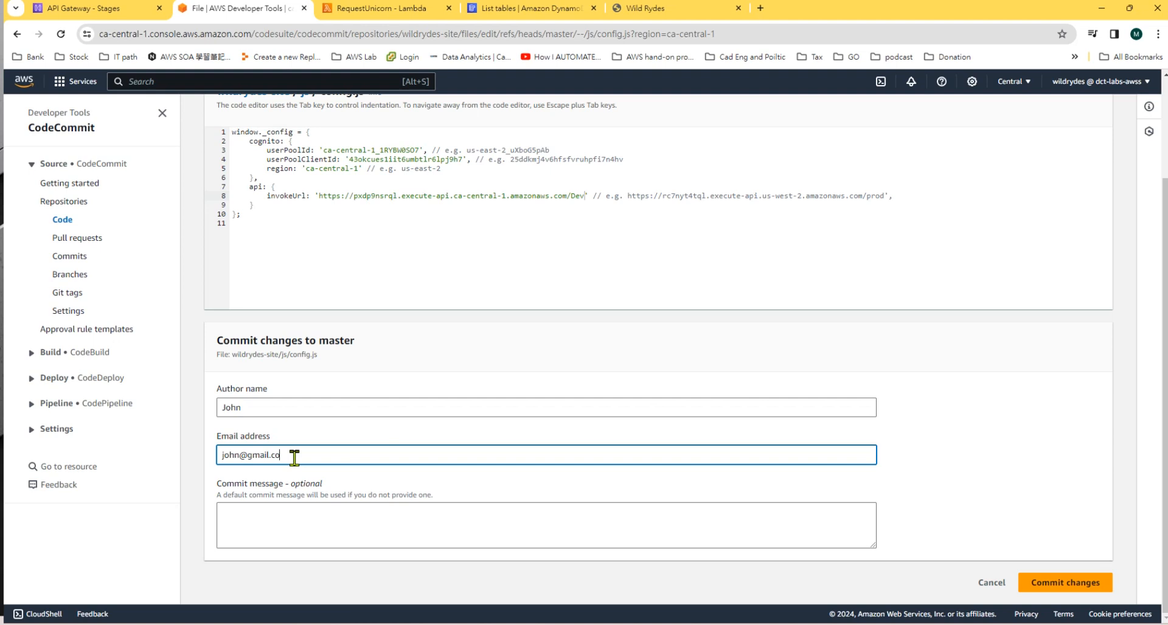
{"action": "left_click", "coordinate": [1056, 583]}
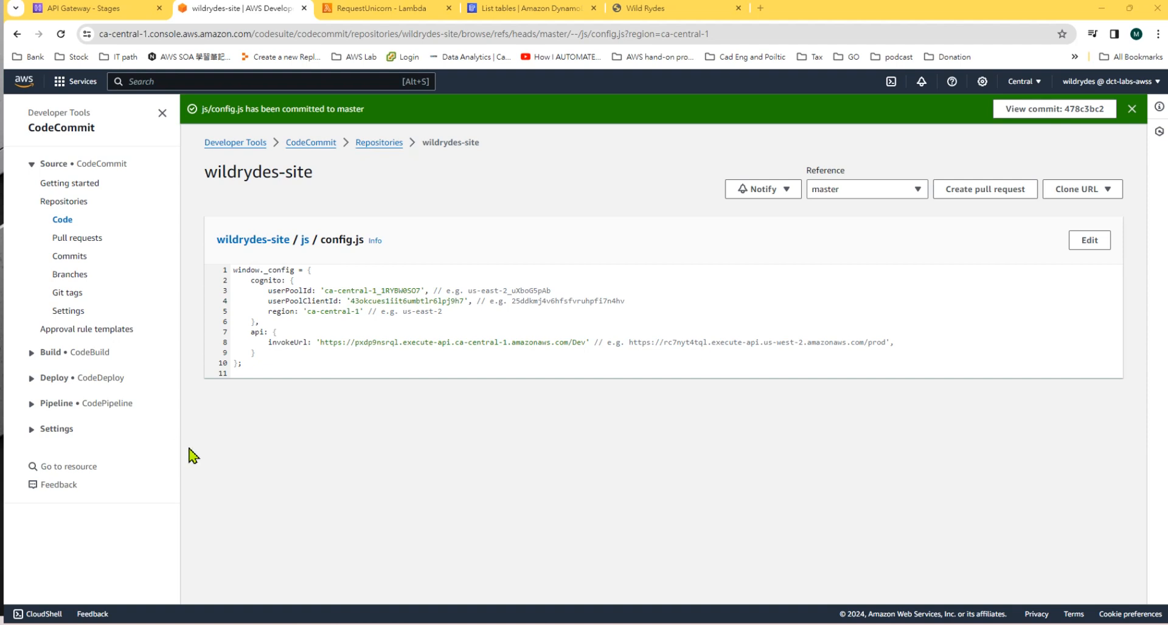
Return to the wildrydes-site file list and open ride.html for editing
{"action": "left_click", "coordinate": [62, 220]}
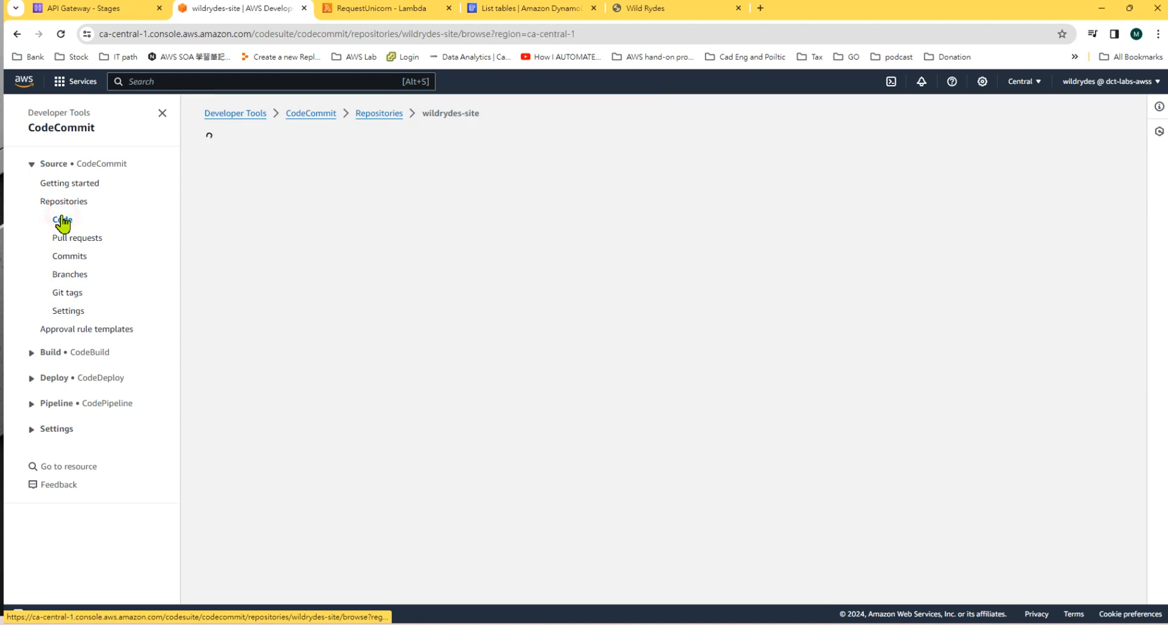
{"action": "scroll", "coordinate": [308, 376], "scroll_direction": "down", "scroll_amount": 1}
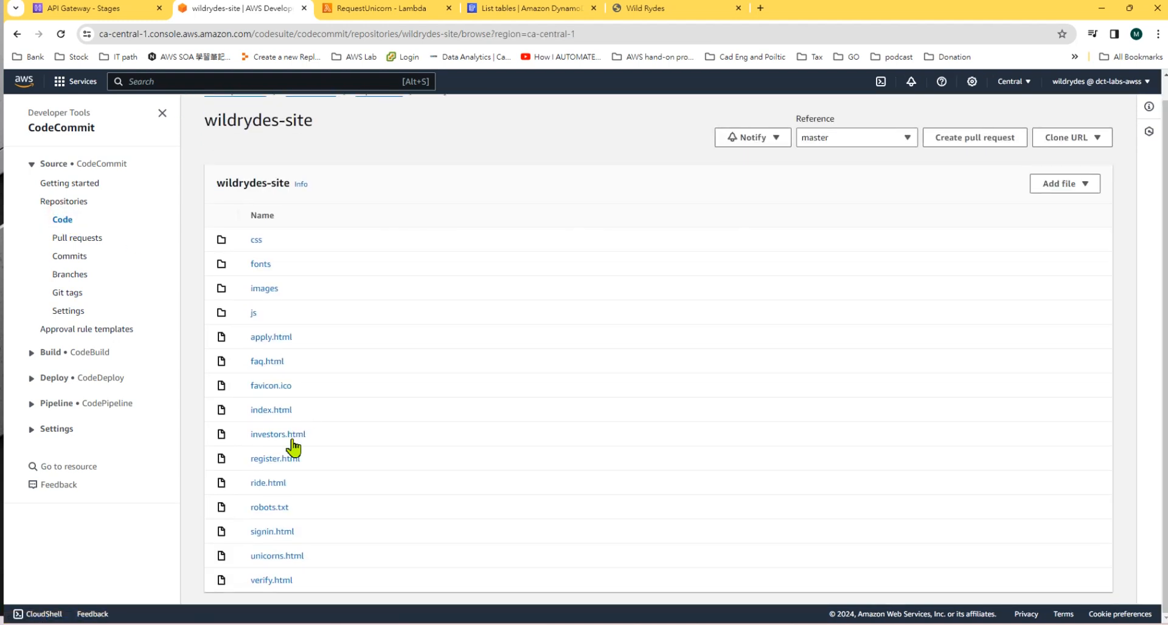
{"action": "left_click", "coordinate": [275, 496]}
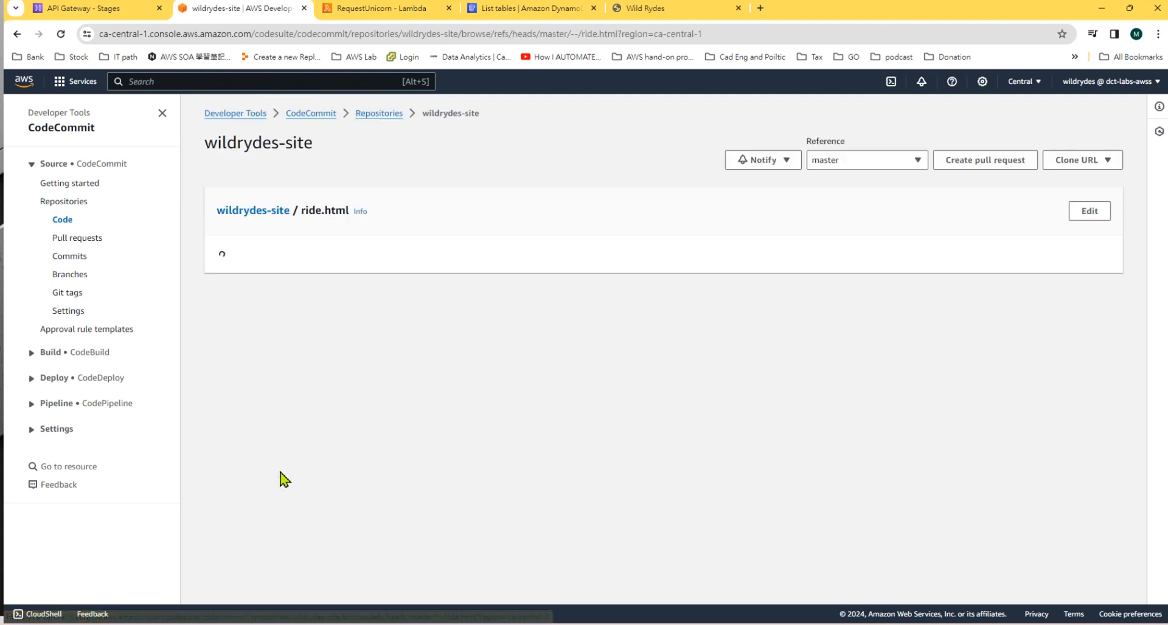
{"action": "left_click", "coordinate": [1082, 216]}
Search ride.html for "4." and check the ArcGIS version in the stylesheet link and the script URL on line 95
{"action": "scroll", "coordinate": [453, 427], "scroll_direction": "down", "scroll_amount": 3}
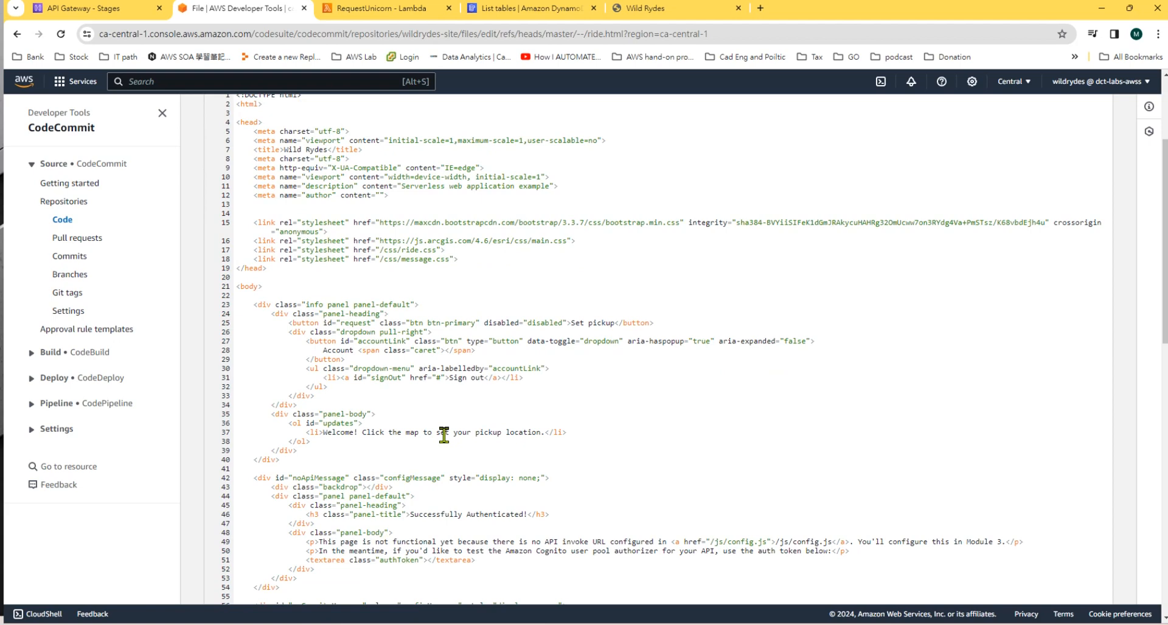
{"action": "scroll", "coordinate": [572, 402], "scroll_direction": "up", "scroll_amount": 3}
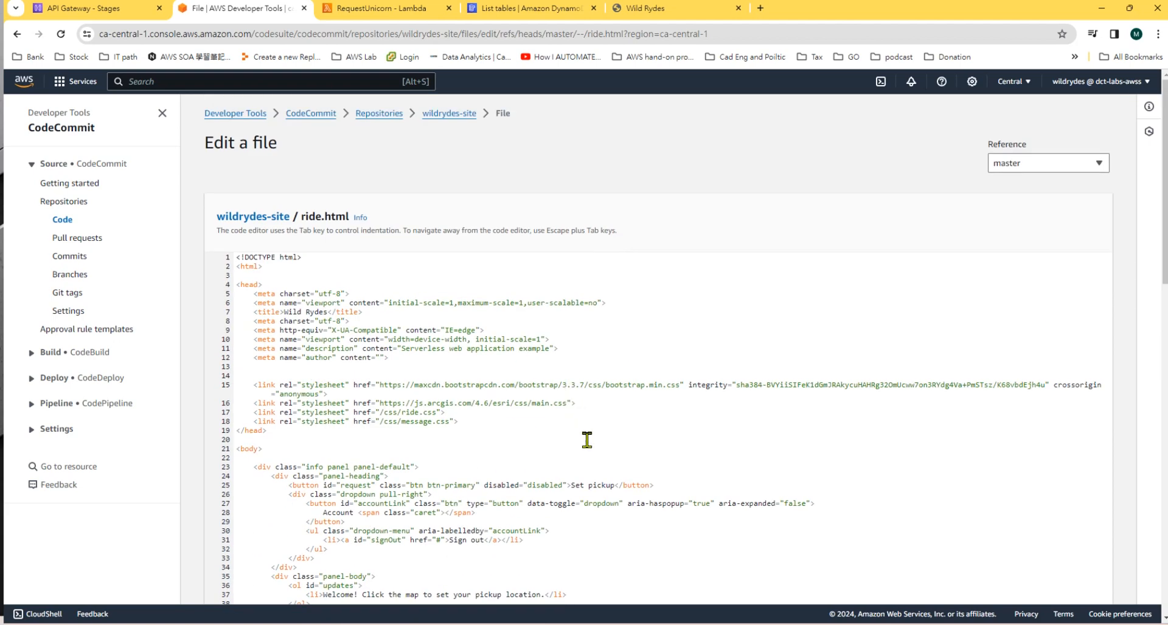
{"action": "scroll", "coordinate": [584, 453], "scroll_direction": "down", "scroll_amount": 1}
{"action": "scroll", "coordinate": [606, 458], "scroll_direction": "down", "scroll_amount": 2}
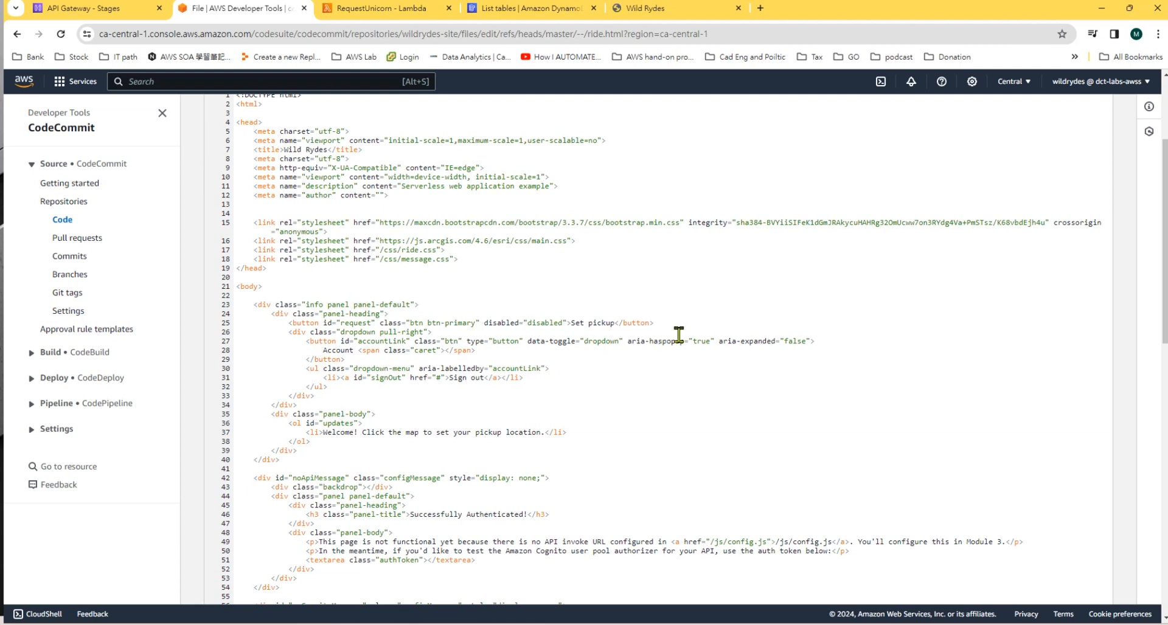
{"action": "key", "text": "ctrl+f"}
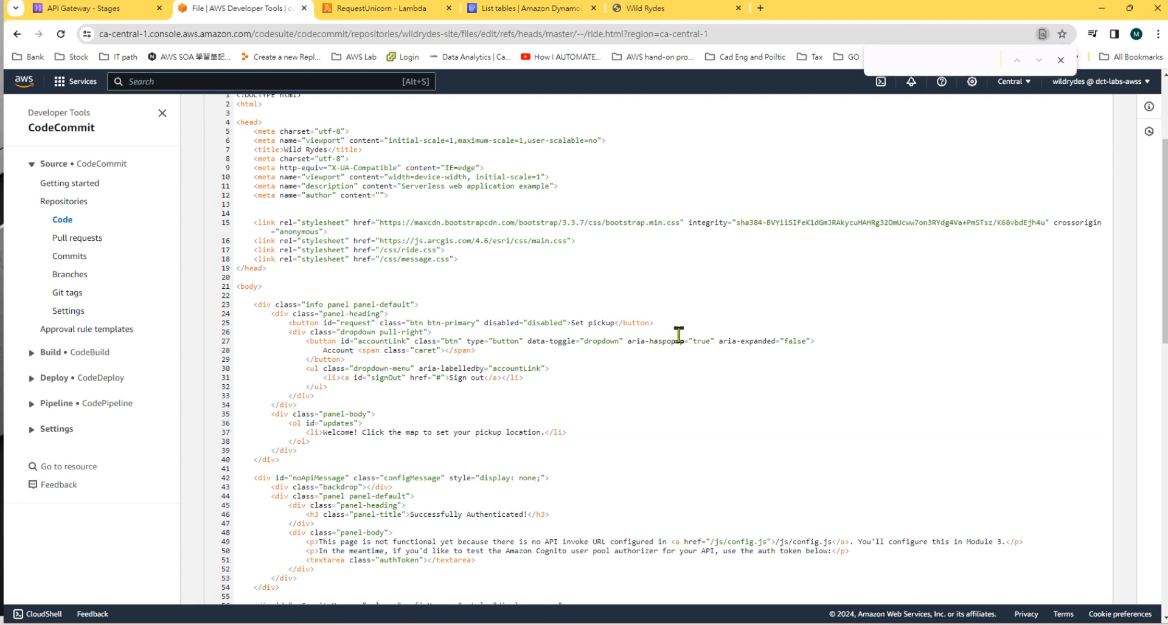
{"action": "type", "text": "4."}
{"action": "left_click", "coordinate": [1061, 60]}
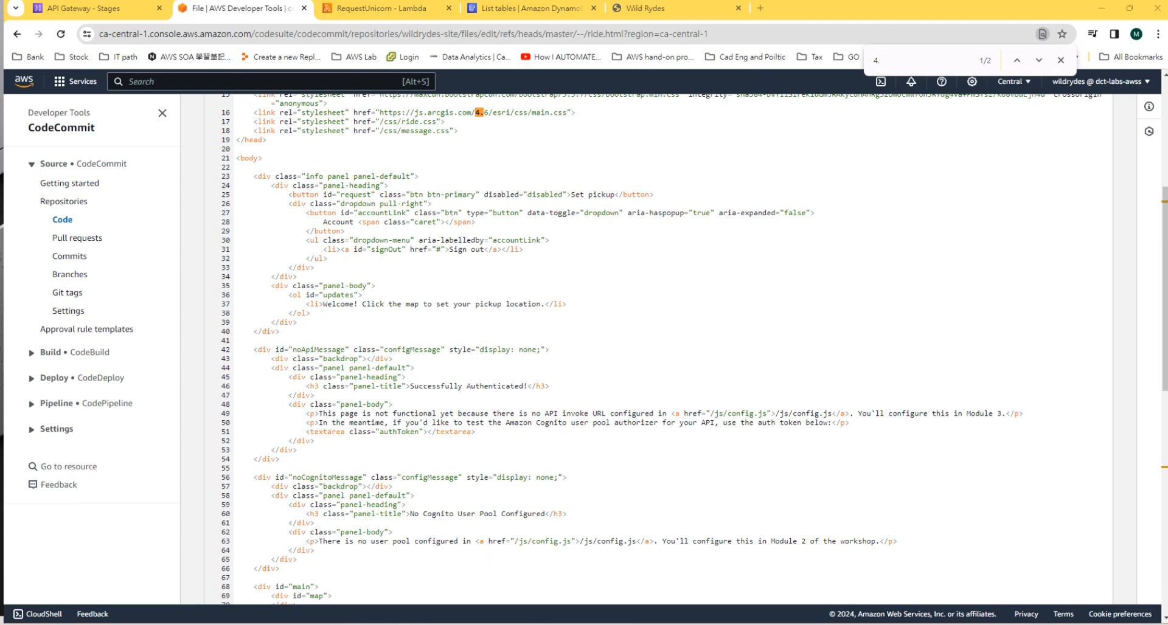
{"action": "scroll", "coordinate": [583, 262], "scroll_direction": "up", "scroll_amount": 3}
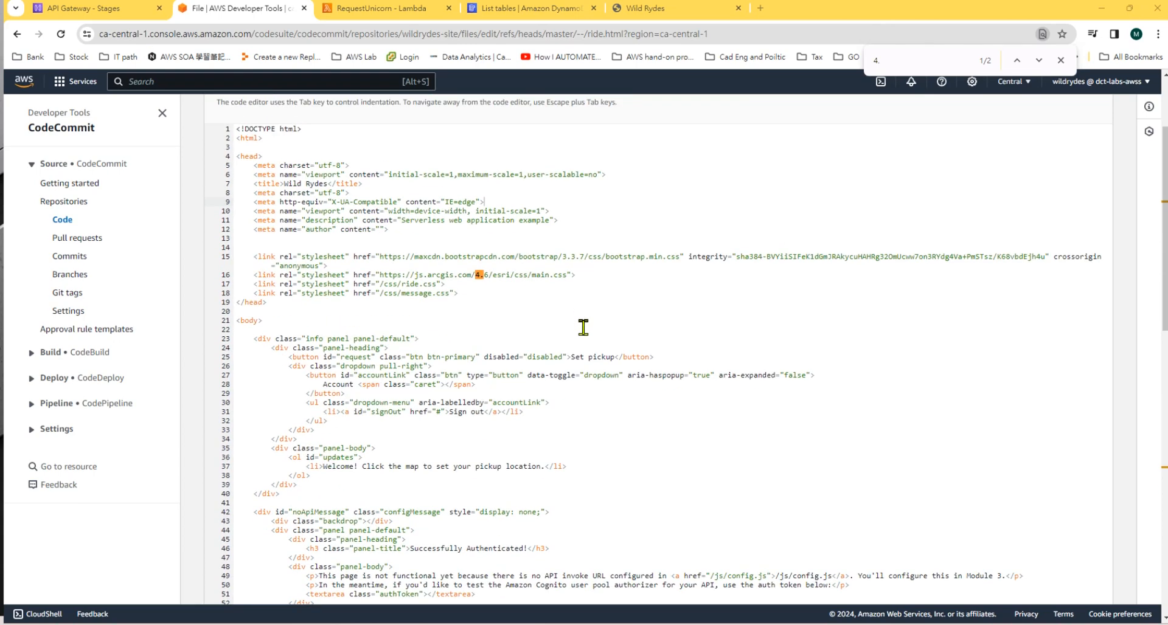
{"action": "scroll", "coordinate": [583, 327], "scroll_direction": "down", "scroll_amount": 3}
{"action": "scroll", "coordinate": [583, 328], "scroll_direction": "up", "scroll_amount": 3}
{"action": "scroll", "coordinate": [522, 316], "scroll_direction": "down", "scroll_amount": 10}
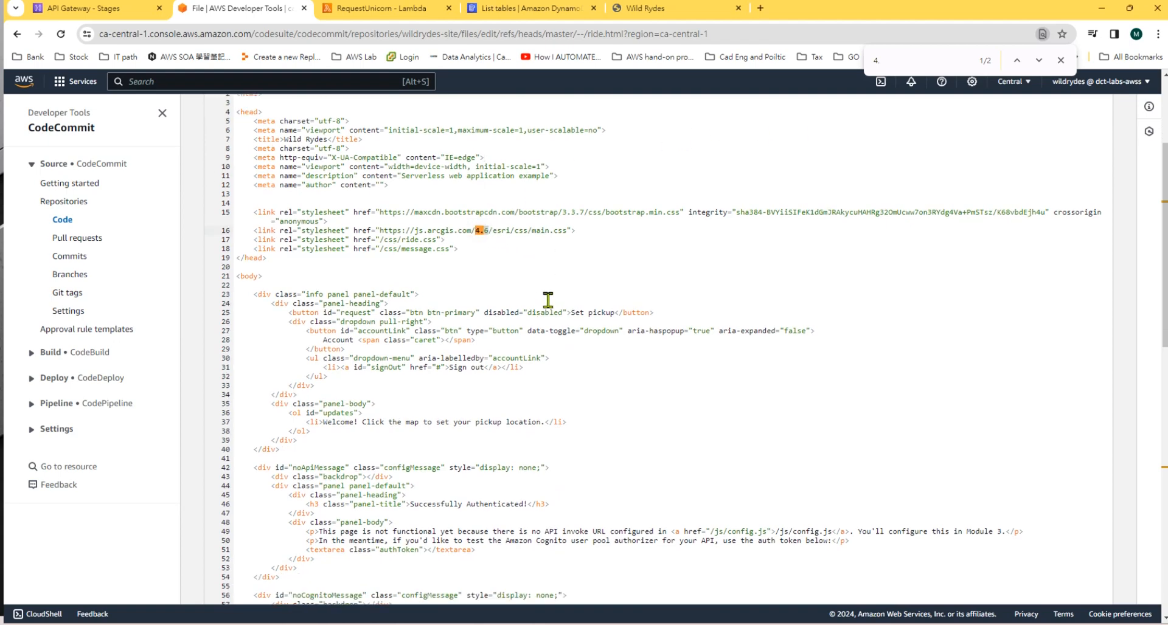
{"action": "left_click_drag", "start_coordinate": [406, 348], "coordinate": [424, 348]}
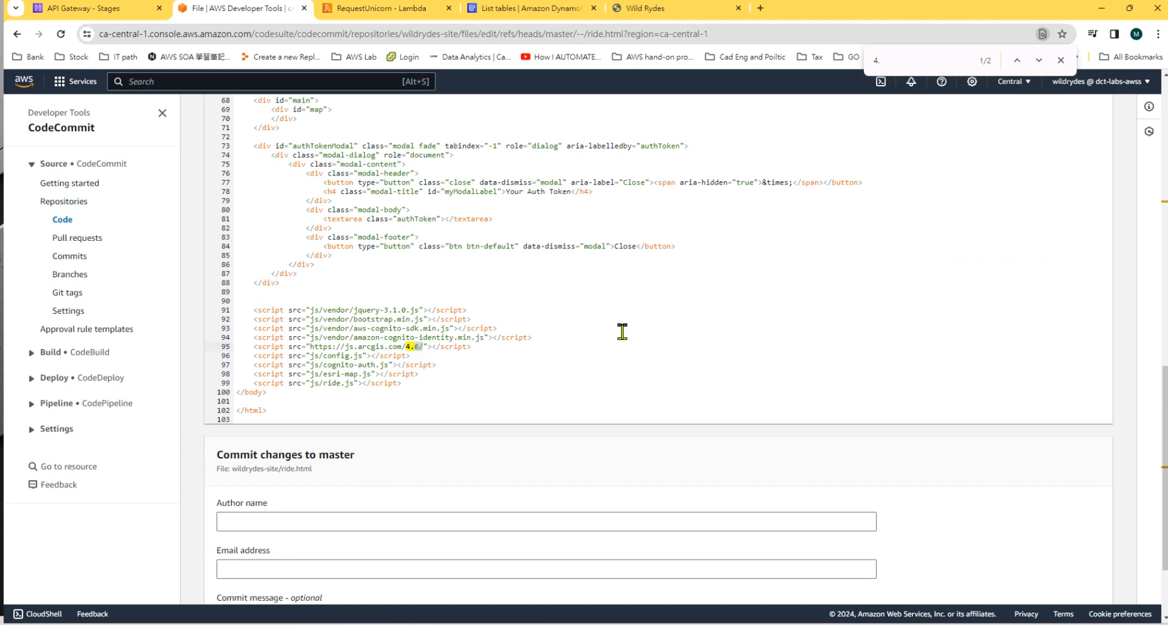
Try to commit ride.html to master with the author's name and e-mail address filled in, and cancel the edit
{"action": "left_click", "coordinate": [1060, 60]}
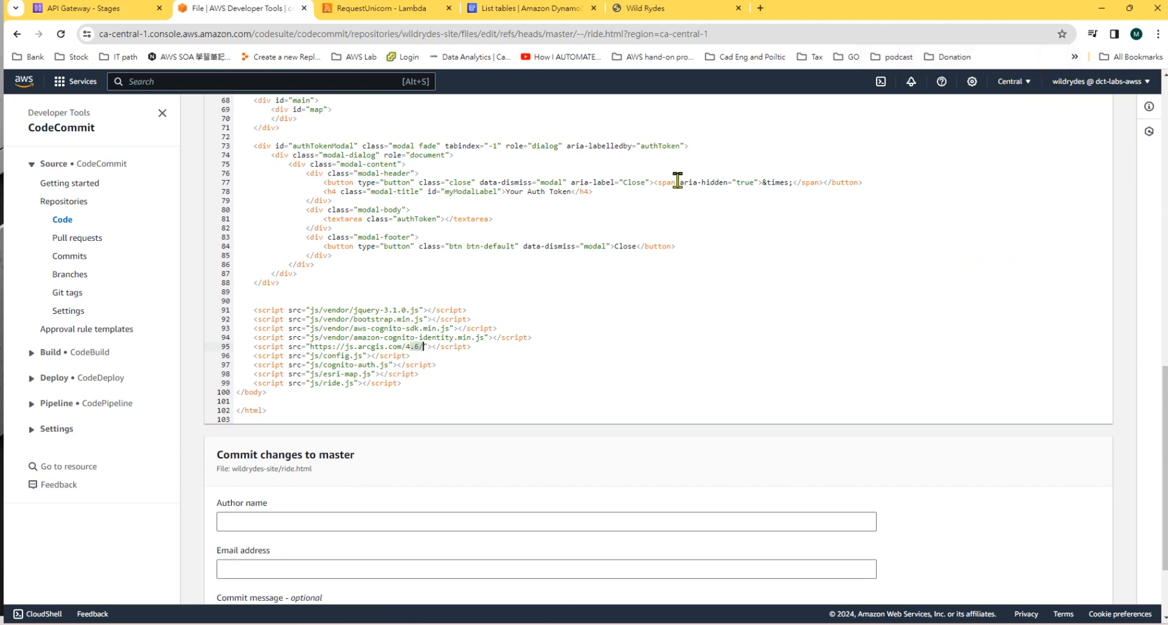
{"action": "scroll", "coordinate": [454, 356], "scroll_direction": "down", "scroll_amount": 2}
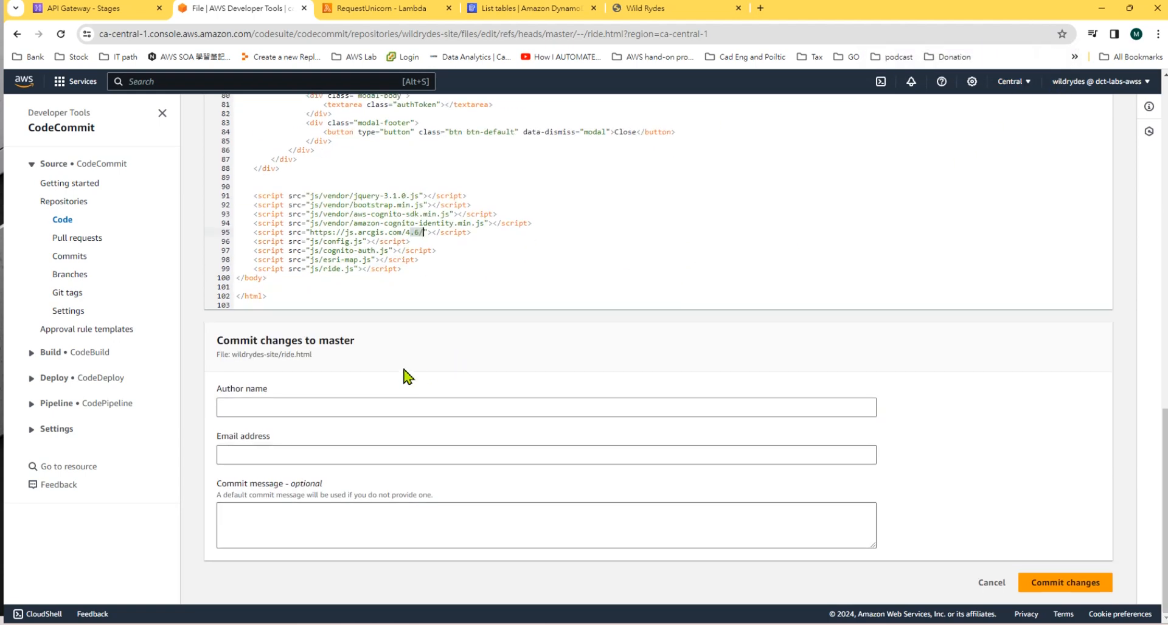
{"action": "left_click", "coordinate": [302, 415]}
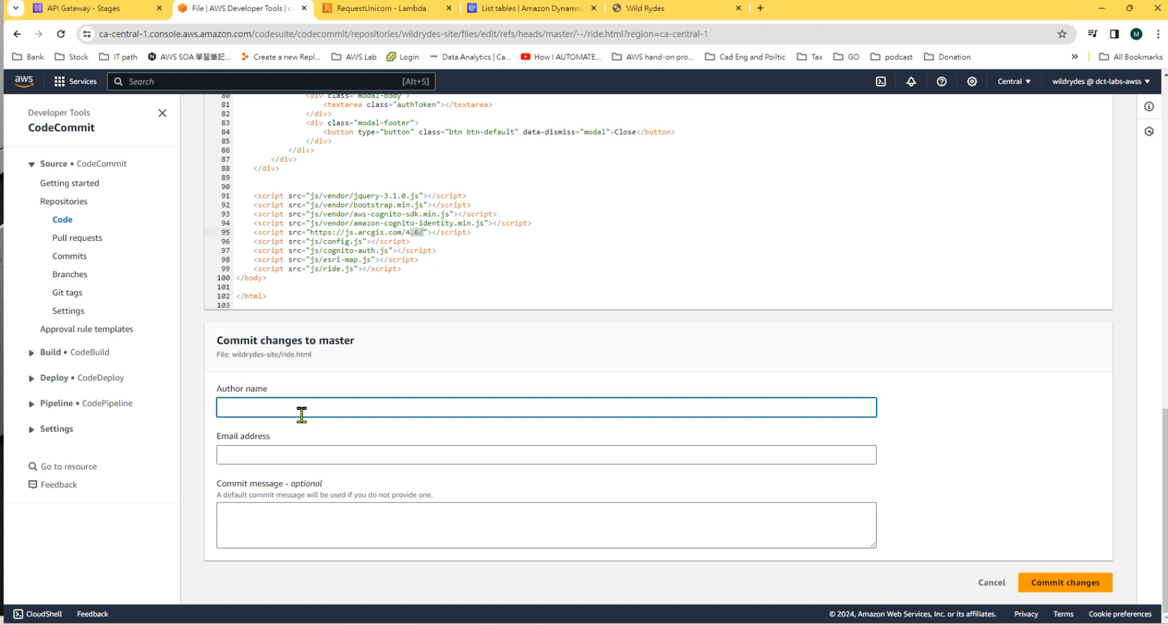
{"action": "key", "text": "Tab"}
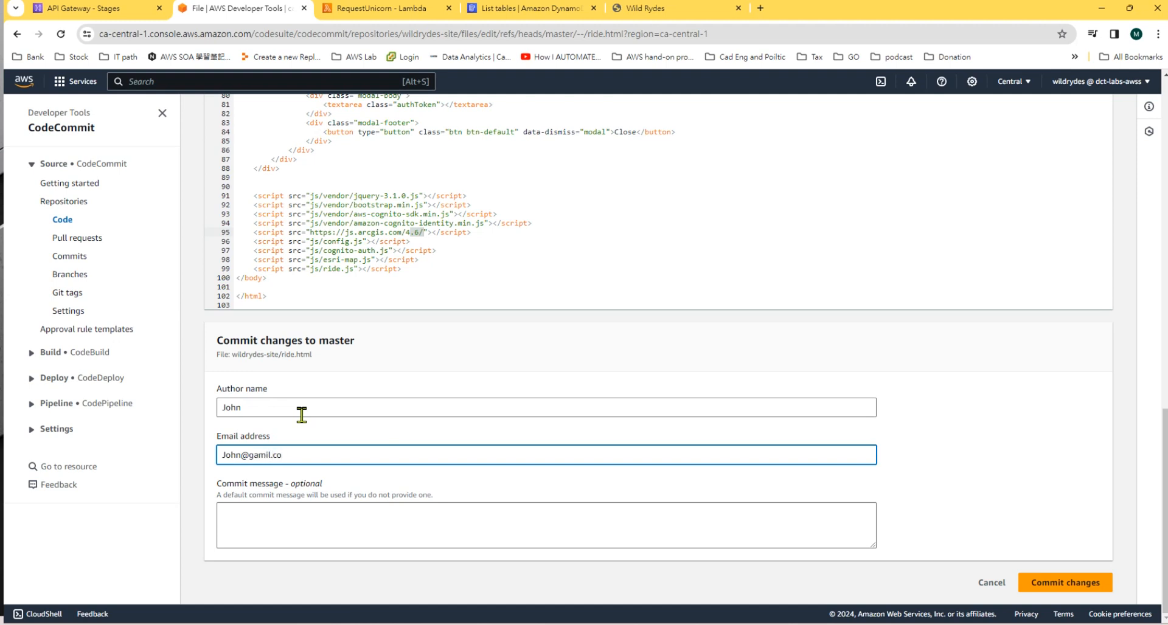
{"action": "left_click", "coordinate": [1041, 584]}
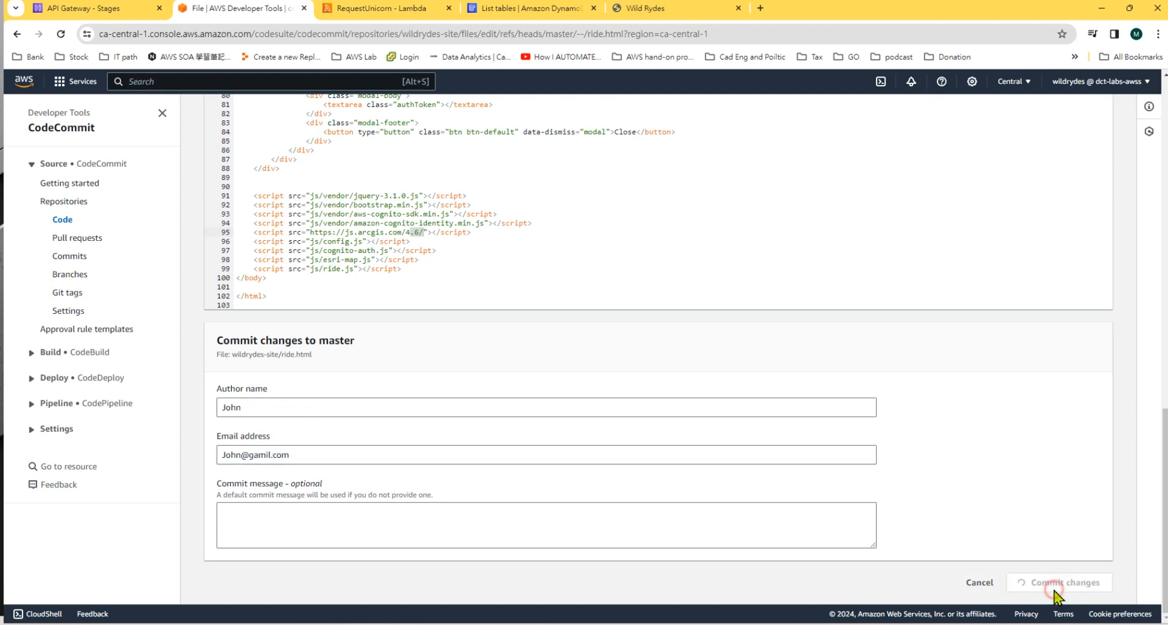
{"action": "scroll", "coordinate": [643, 524], "scroll_direction": "down", "scroll_amount": 1}
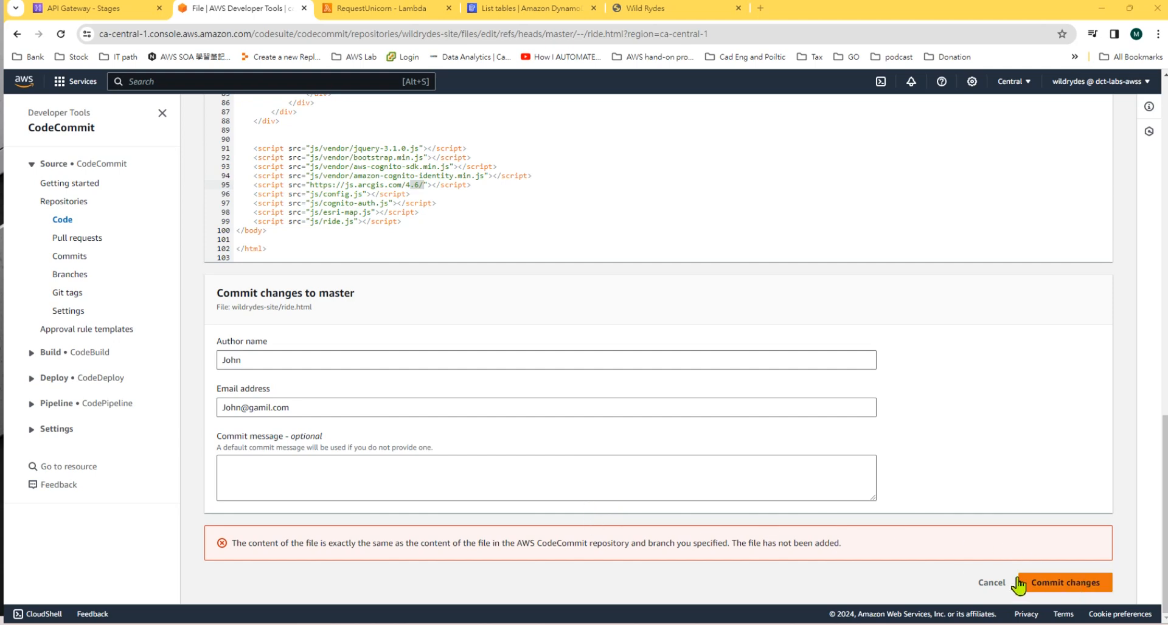
{"action": "left_click", "coordinate": [981, 584]}
{"action": "left_click", "coordinate": [734, 403]}
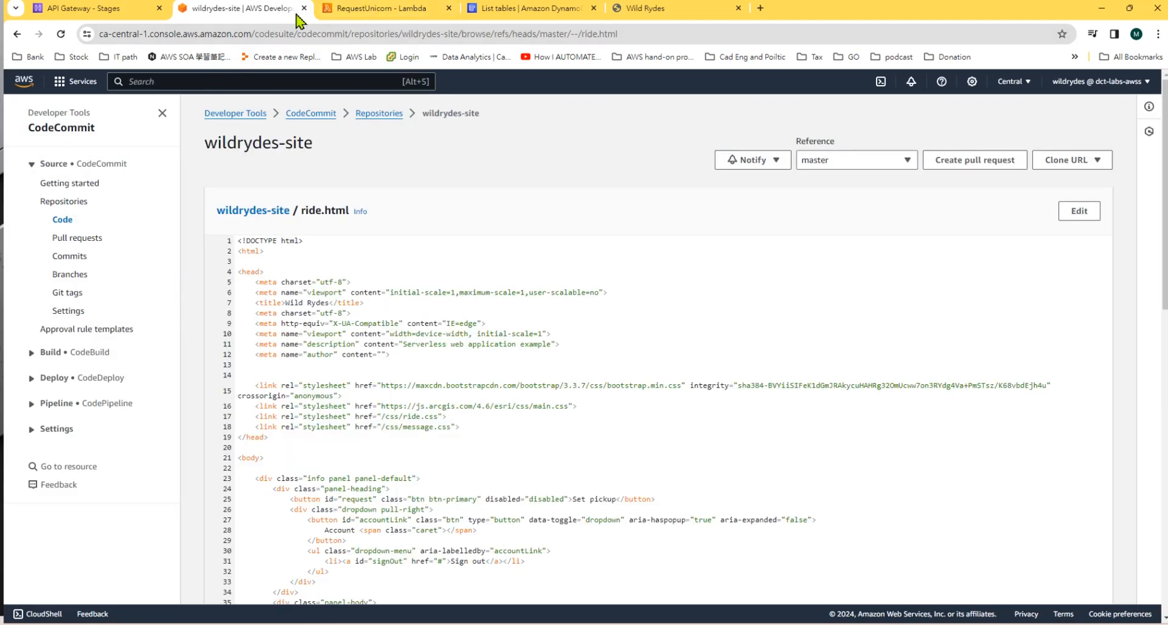
Switch to the RequestUnicorn Lambda page and use the console search for "Ampl" to open AWS Amplify
{"action": "left_click", "coordinate": [338, 10]}
{"action": "left_click", "coordinate": [174, 80]}
{"action": "type", "text": "Ampl"}
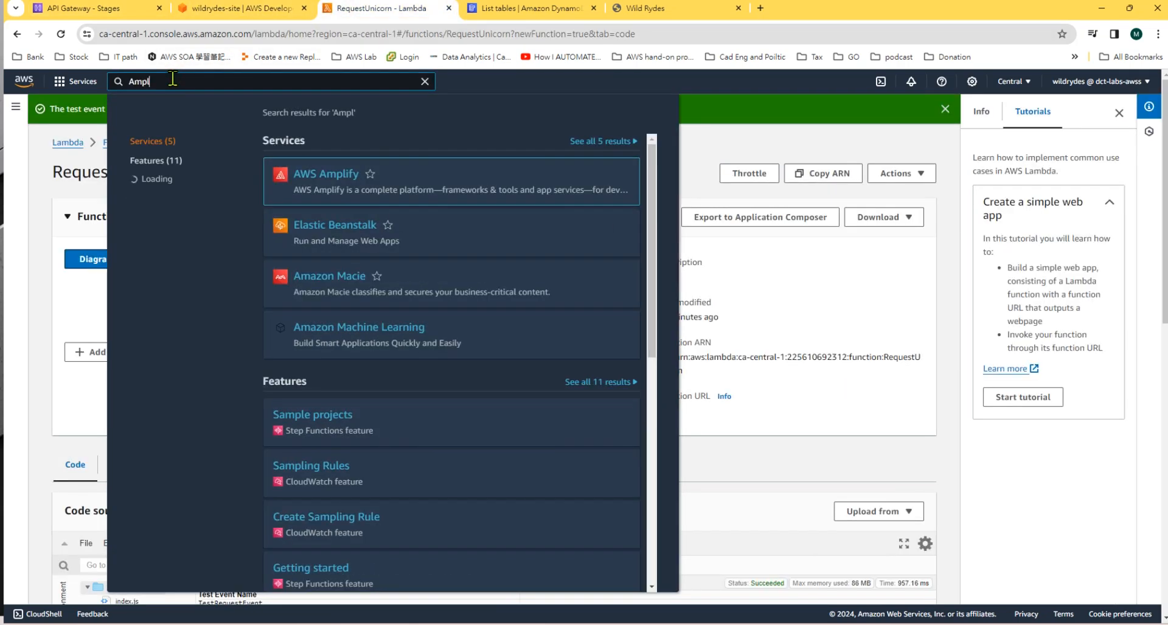
{"action": "left_click", "coordinate": [344, 175]}
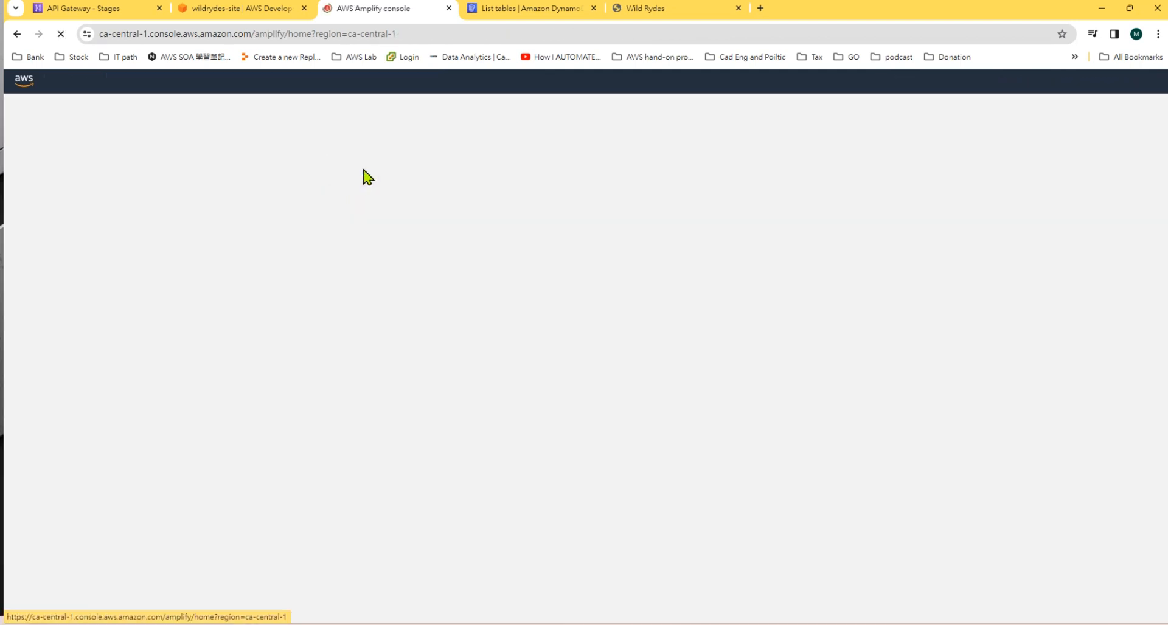
Close the old Wild Rydes page and open the wildrydes-site app in Amplify
{"action": "left_click", "coordinate": [737, 13]}
{"action": "left_click", "coordinate": [739, 8]}
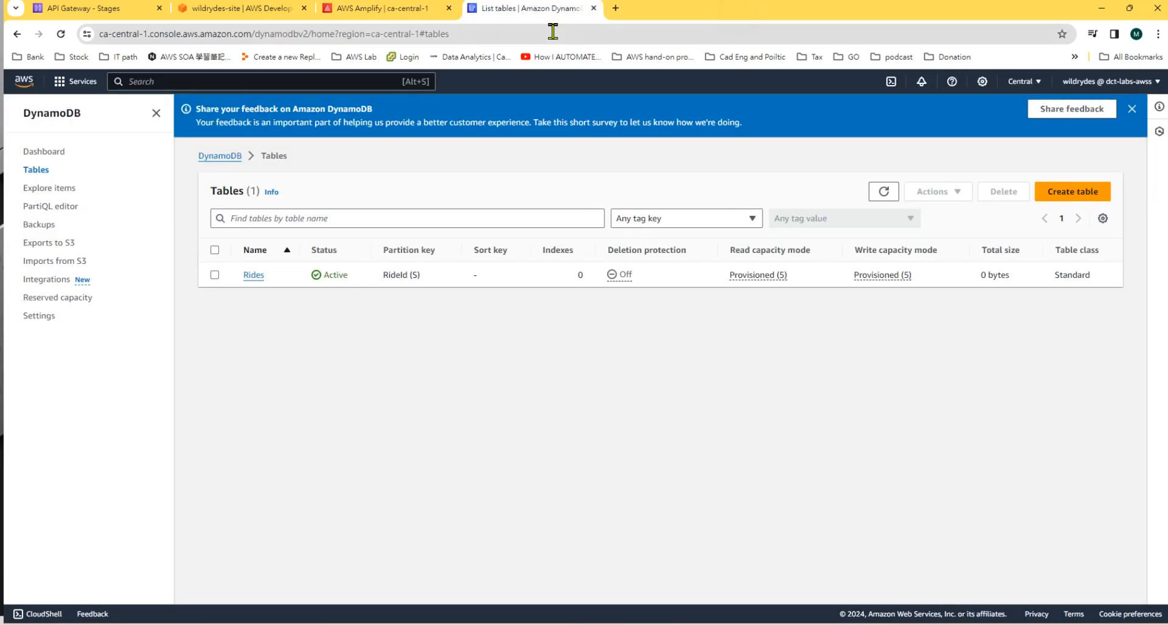
{"action": "left_click", "coordinate": [365, 9]}
{"action": "left_click", "coordinate": [119, 253]}
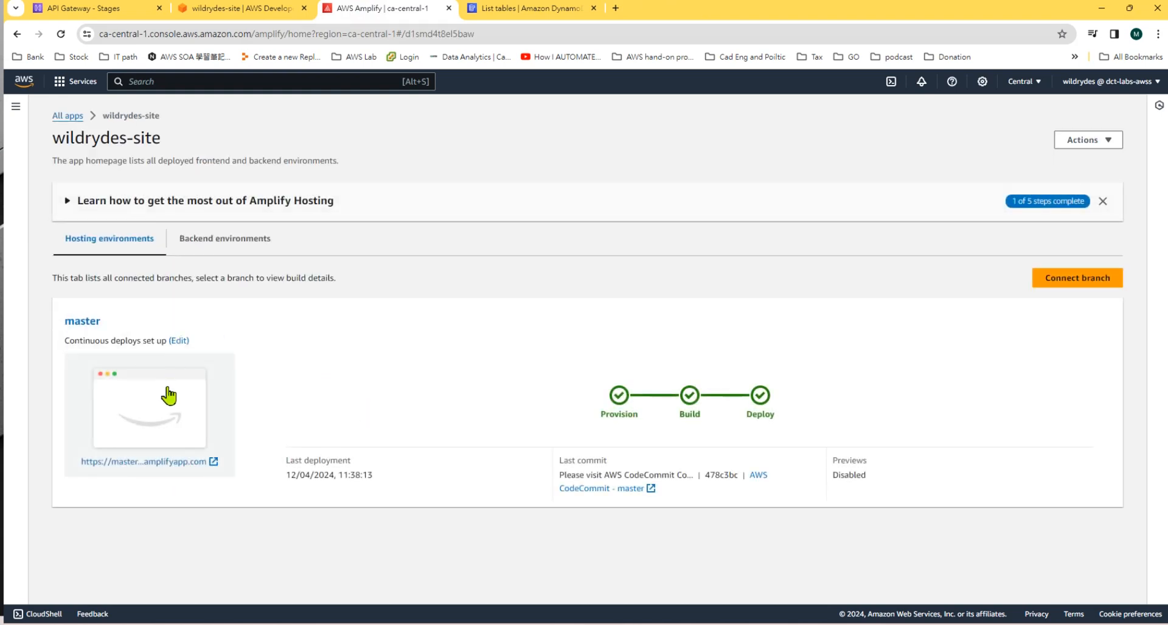
Open the live site of the master branch and load its /signin.html page
{"action": "left_click", "coordinate": [165, 419]}
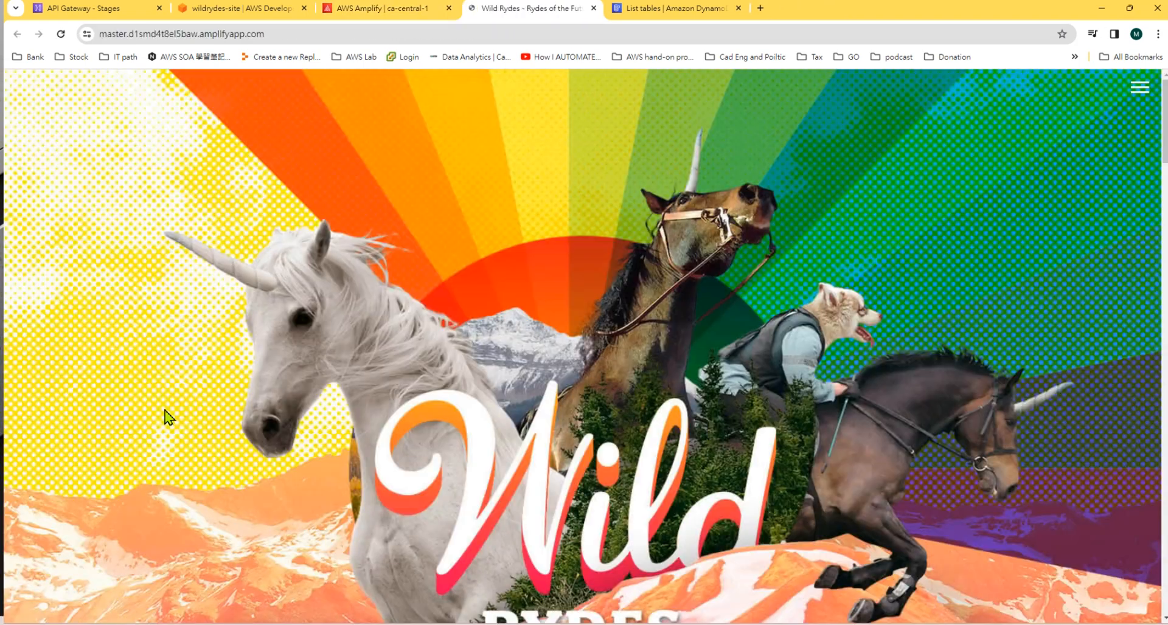
{"action": "scroll", "coordinate": [593, 420], "scroll_direction": "down", "scroll_amount": 5}
{"action": "scroll", "coordinate": [593, 420], "scroll_direction": "up", "scroll_amount": 5}
{"action": "left_click", "coordinate": [279, 33]}
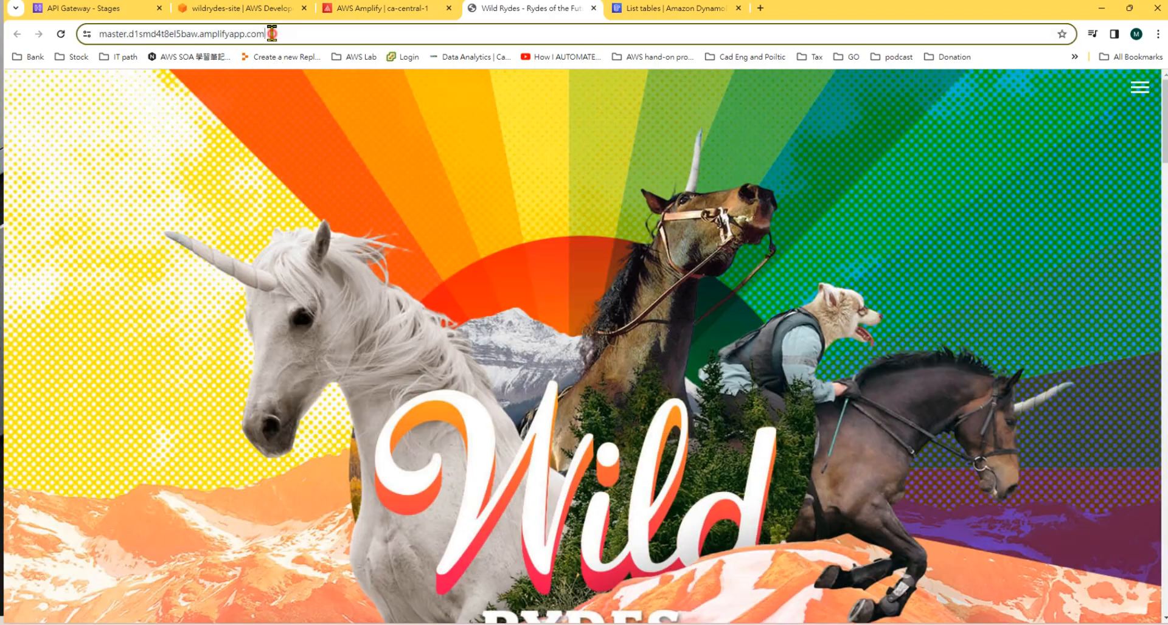
{"action": "key", "text": "End"}
{"action": "type", "text": "/"}
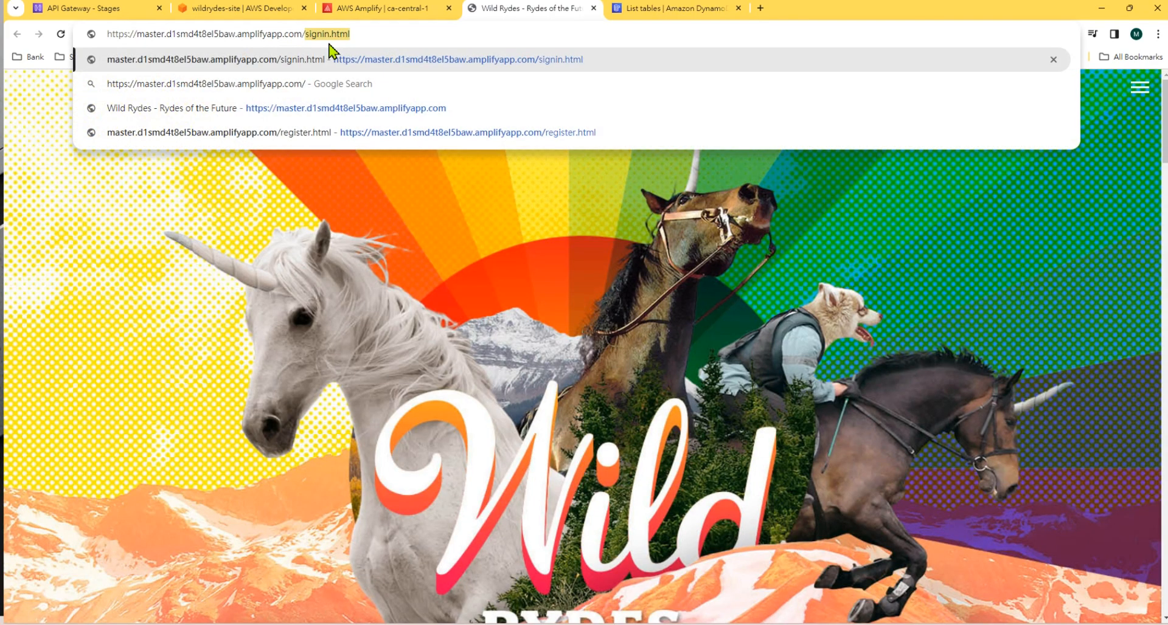
{"action": "key", "text": "Return"}
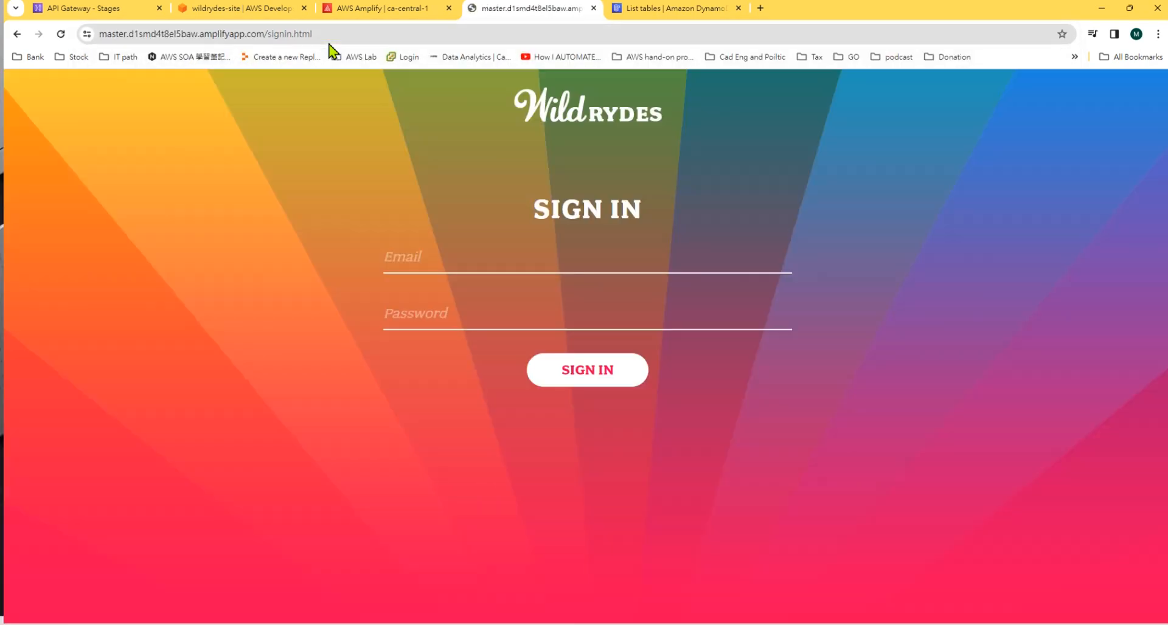
Sign in to Wild Rydes with the account's e-mail address and password
{"action": "left_click", "coordinate": [440, 260]}
{"action": "left_click", "coordinate": [473, 303]}
{"action": "left_click", "coordinate": [460, 309]}
{"action": "type", "text": "••••"}
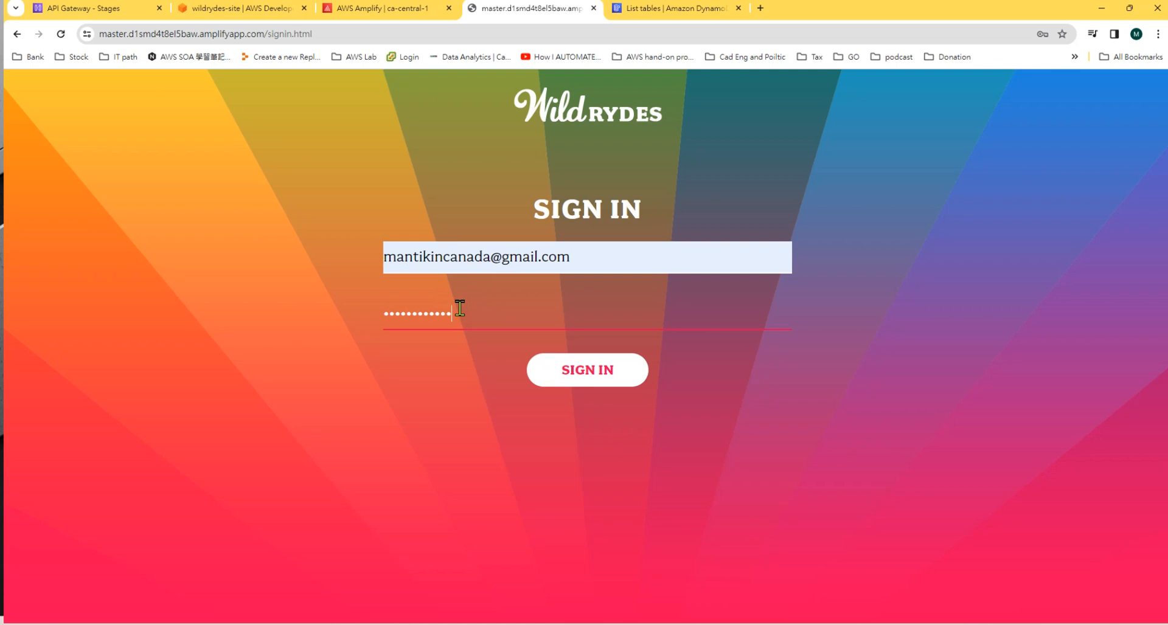
{"action": "left_click", "coordinate": [559, 381]}
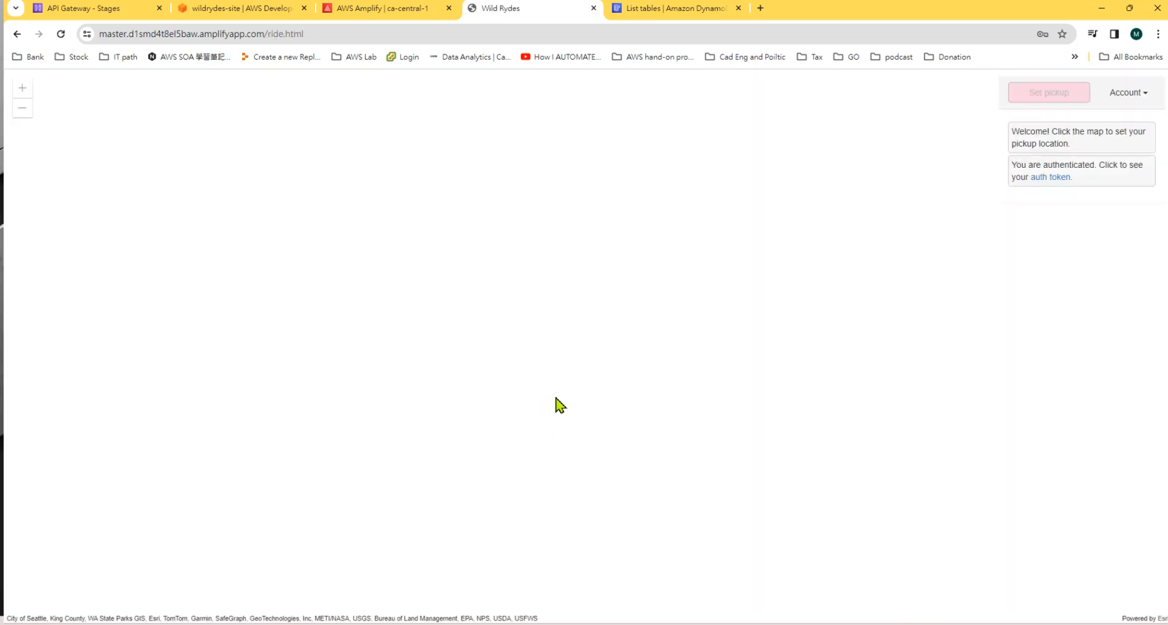
Set a pickup location on the ride map and request a unicorn
{"action": "left_click", "coordinate": [737, 294]}
{"action": "left_click", "coordinate": [644, 290]}
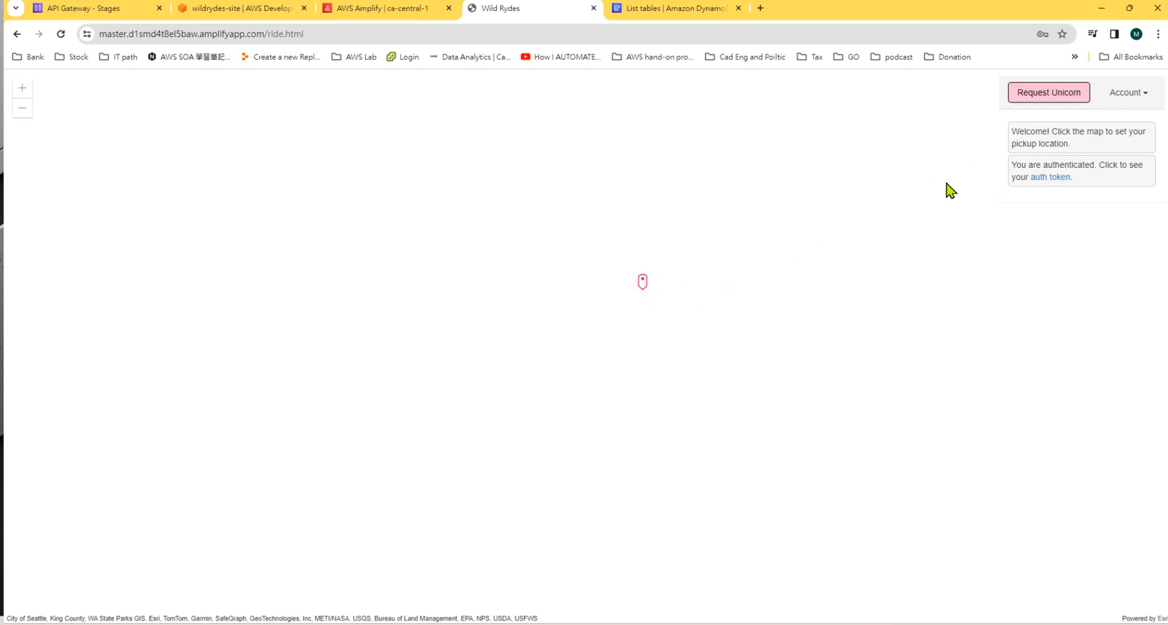
{"action": "left_click", "coordinate": [1025, 97]}
{"action": "left_click", "coordinate": [694, 121]}
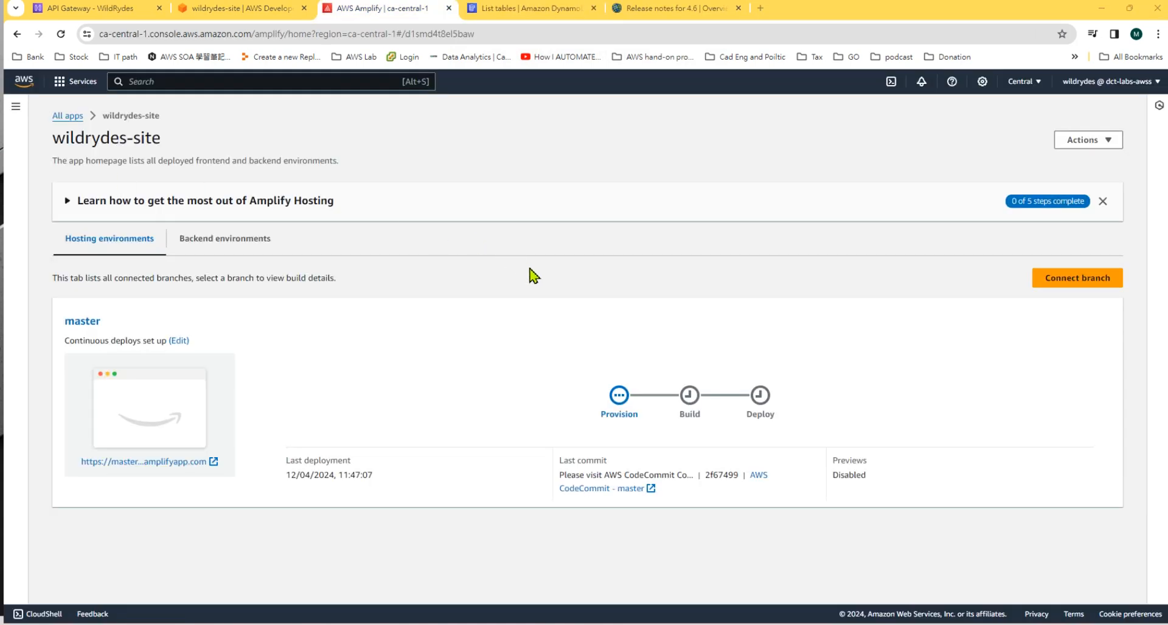
Reload the wildrydes-site app in Amplify, reopen the master branch's live site and go to /signin.html
{"action": "left_click", "coordinate": [61, 34]}
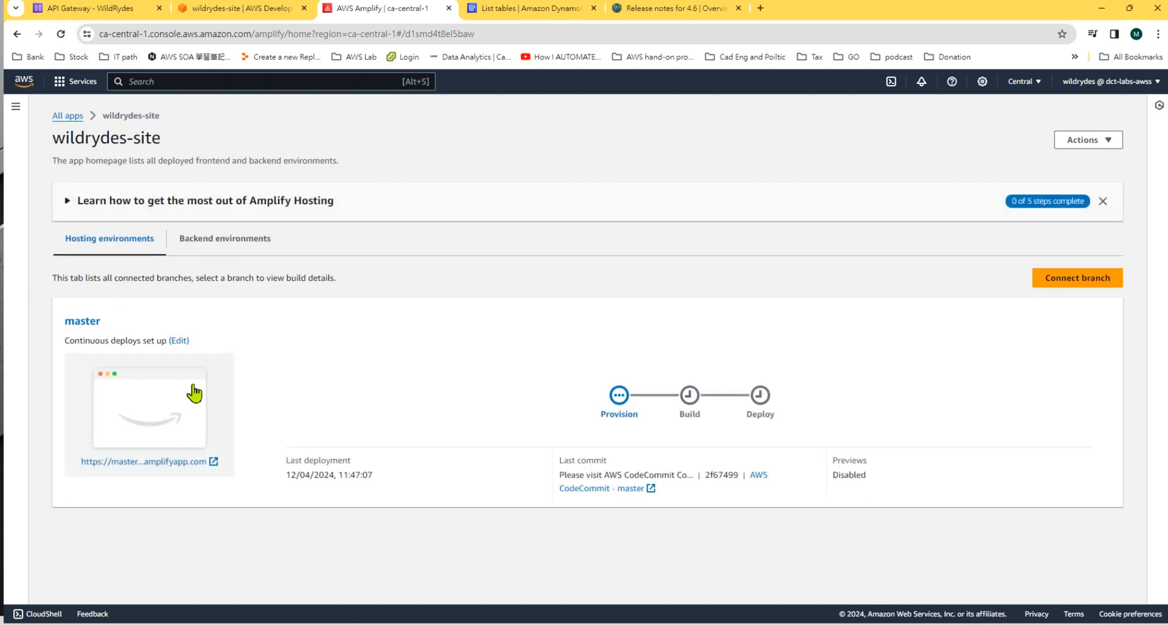
{"action": "left_click", "coordinate": [182, 417]}
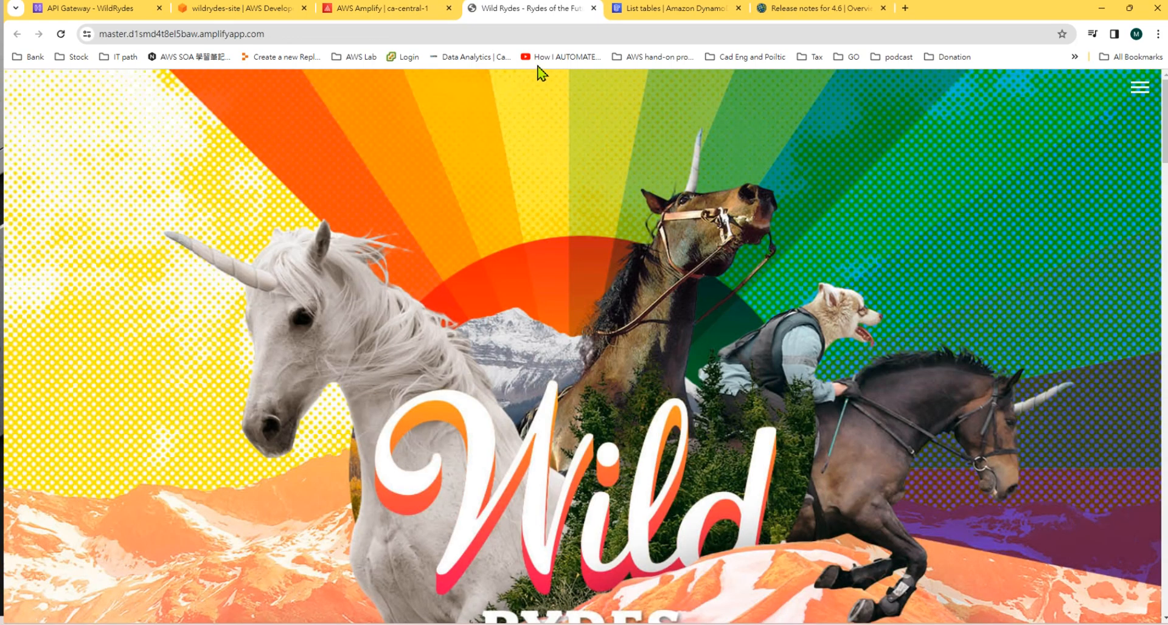
{"action": "left_click", "coordinate": [484, 42]}
{"action": "left_click", "coordinate": [484, 43]}
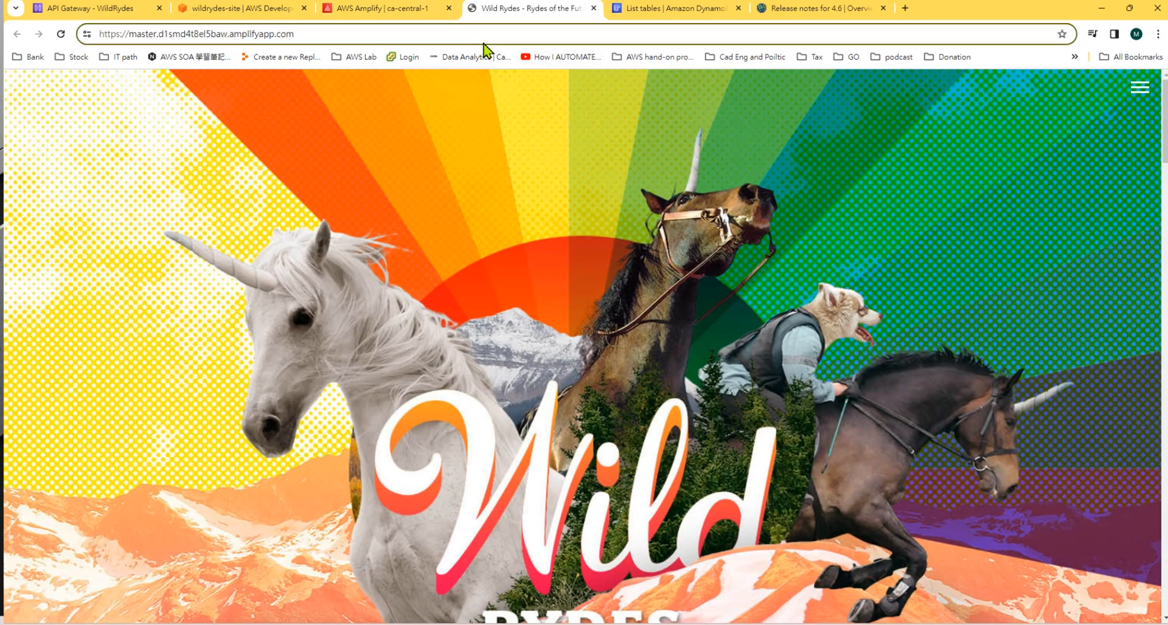
{"action": "type", "text": "/signin.html"}
{"action": "key", "text": "Return"}
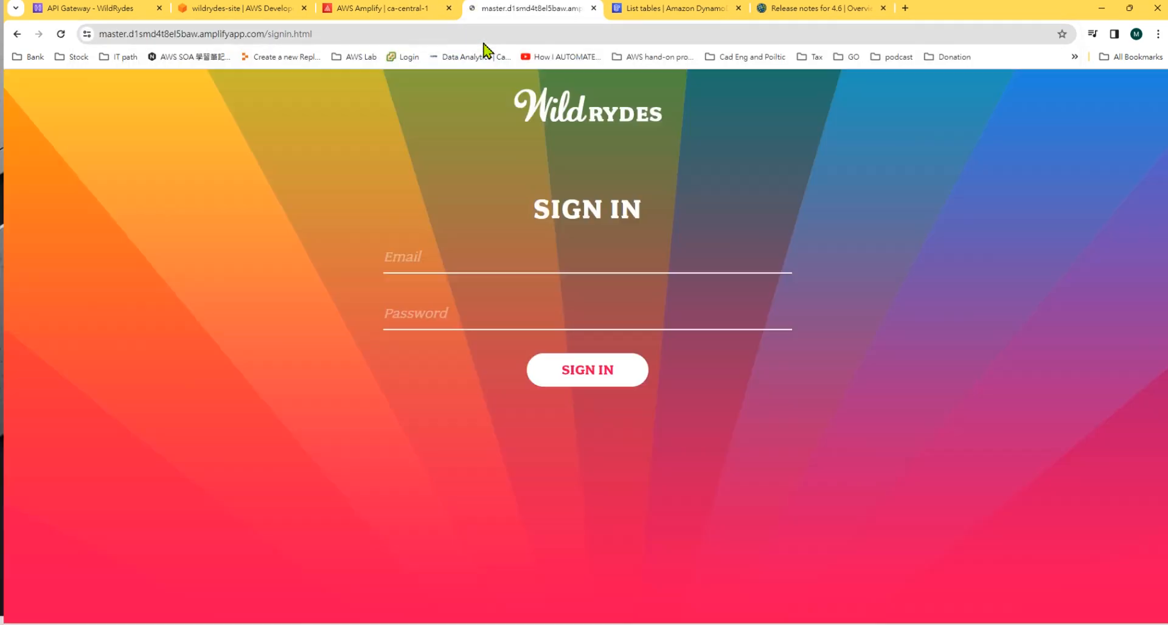
Sign in to the redeployed Wild Rydes site with the account's e-mail address and password
{"action": "left_click", "coordinate": [492, 271]}
{"action": "left_click", "coordinate": [489, 297]}
{"action": "left_click", "coordinate": [483, 306]}
{"action": "type", "text": "aaa"}
{"action": "key", "text": "BackSpace"}
{"action": "key", "text": "BackSpace"}
{"action": "key", "text": "BackSpace"}
{"action": "type", "text": "aaaa"}
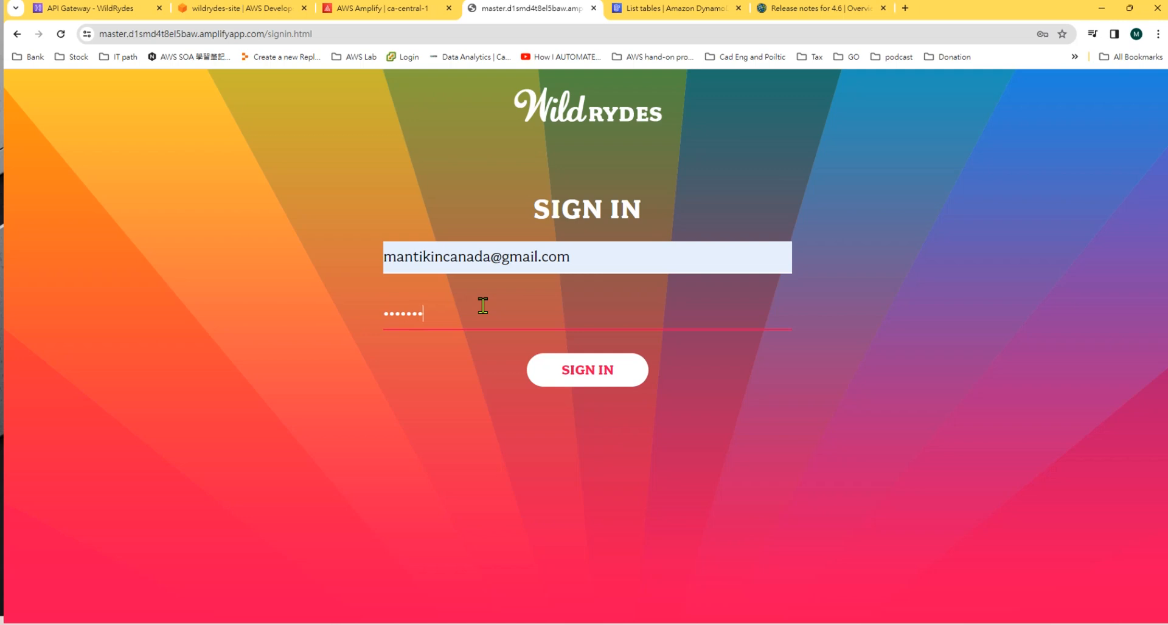
{"action": "left_click", "coordinate": [594, 368]}
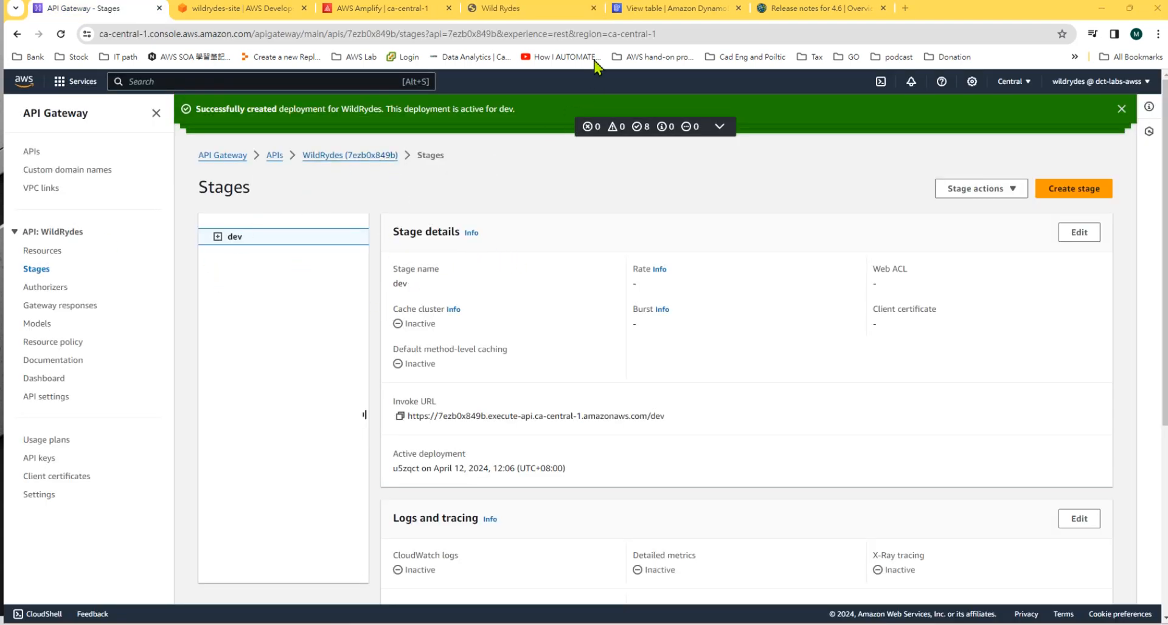
Return to the Wild Rydes ride page, set a pickup point, request a unicorn and reload the page
{"action": "left_click", "coordinate": [528, 8]}
{"action": "left_click", "coordinate": [660, 245]}
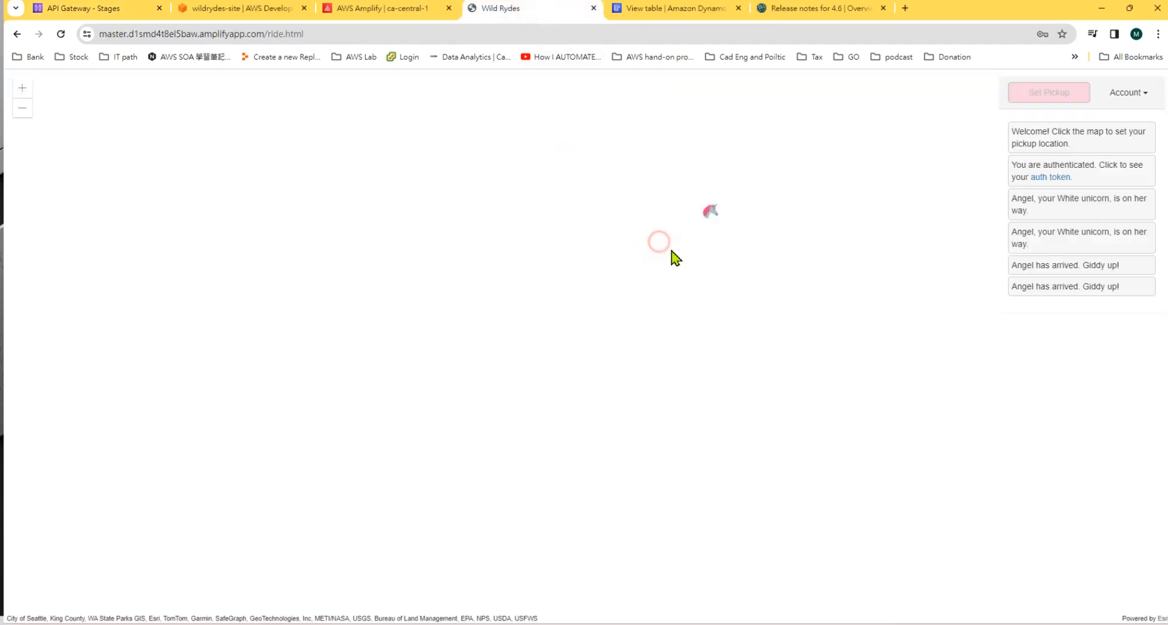
{"action": "left_click", "coordinate": [1035, 98]}
{"action": "left_click", "coordinate": [60, 35]}
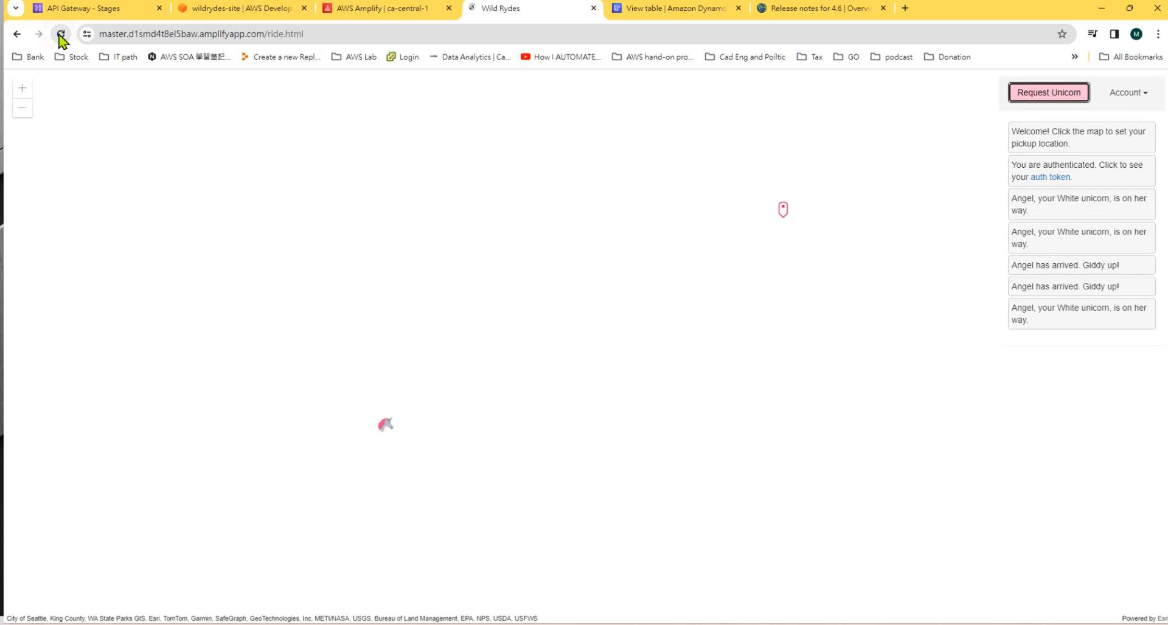
Review the WildRydes API in API Gateway, checking the WildRydes authorizer's details, the stages and the resources
{"action": "left_click", "coordinate": [59, 3]}
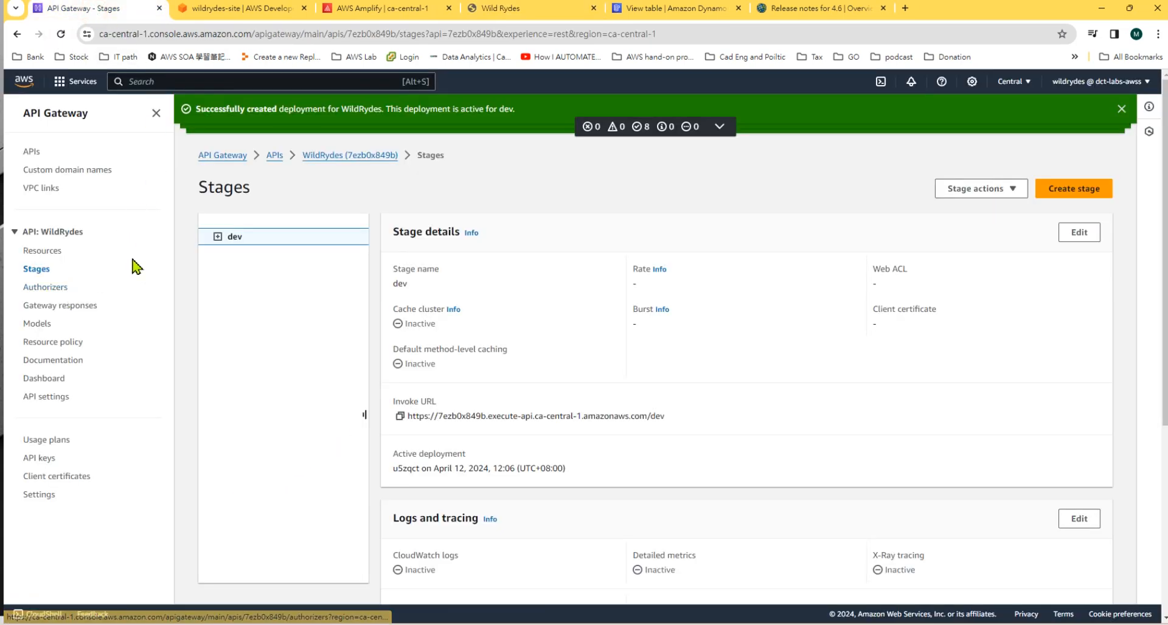
{"action": "left_click", "coordinate": [42, 289]}
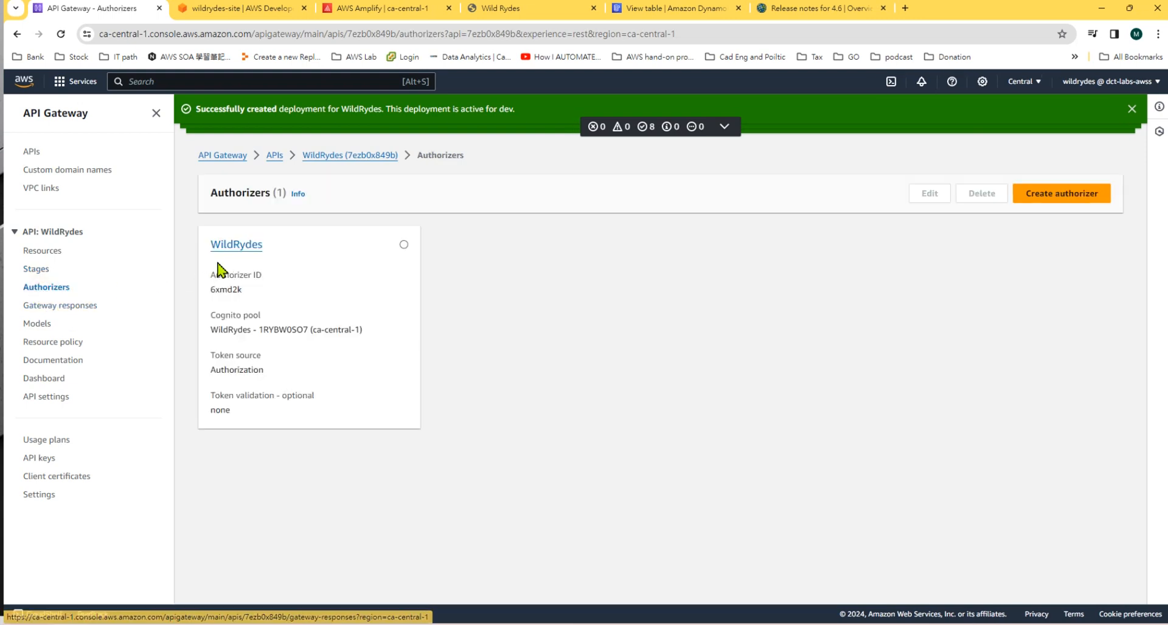
{"action": "left_click", "coordinate": [233, 251]}
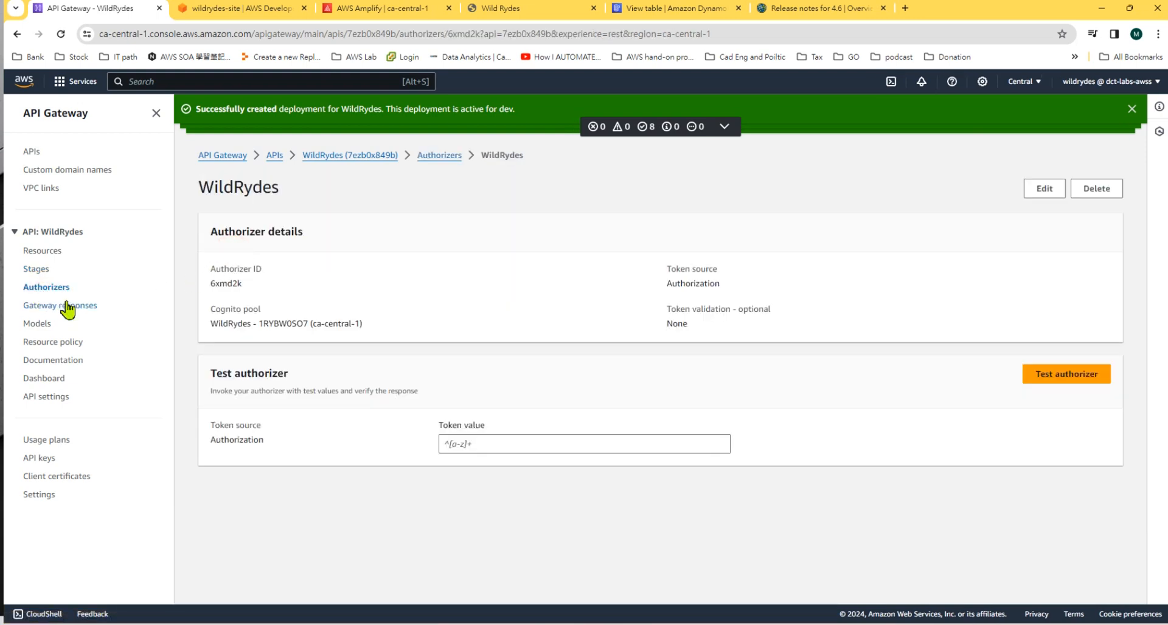
{"action": "left_click", "coordinate": [37, 270]}
{"action": "left_click", "coordinate": [39, 255]}
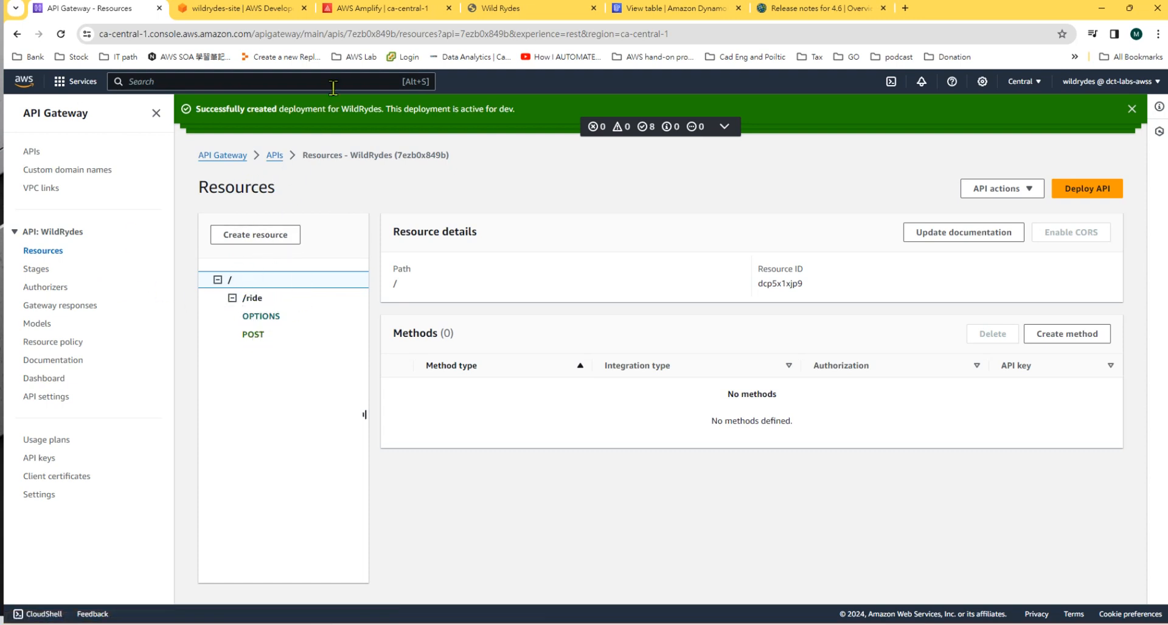
Check the Amplify deployment, reload the Wild Rydes ride page and set a pickup point on the map northeast of the Seattle label
{"action": "left_click", "coordinate": [359, 9]}
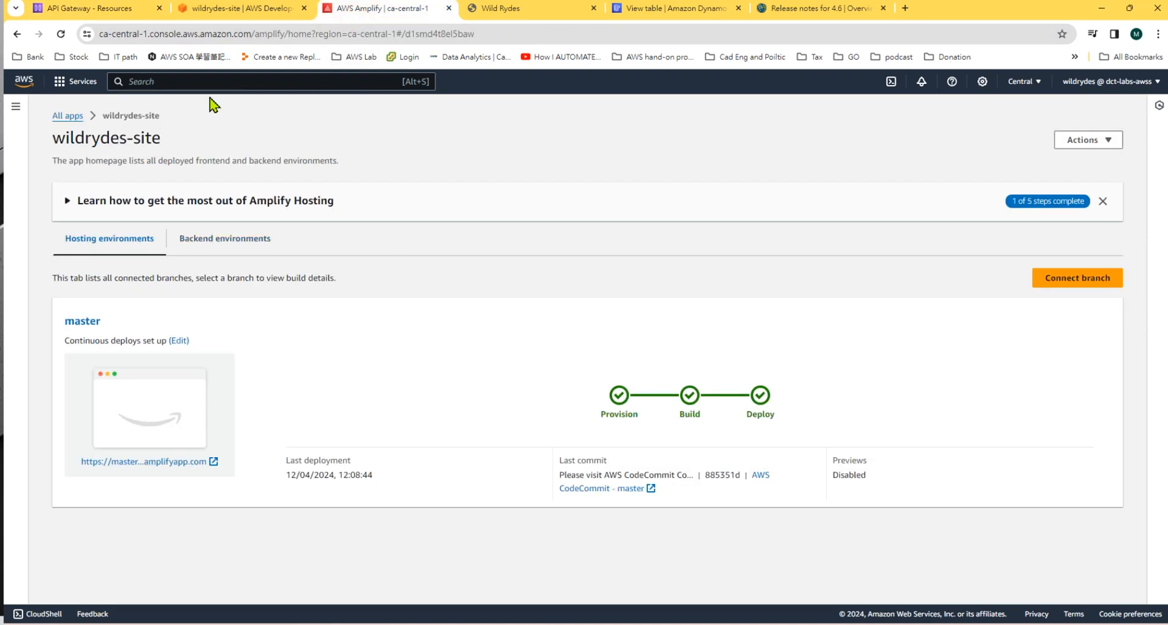
{"action": "left_click", "coordinate": [500, 10]}
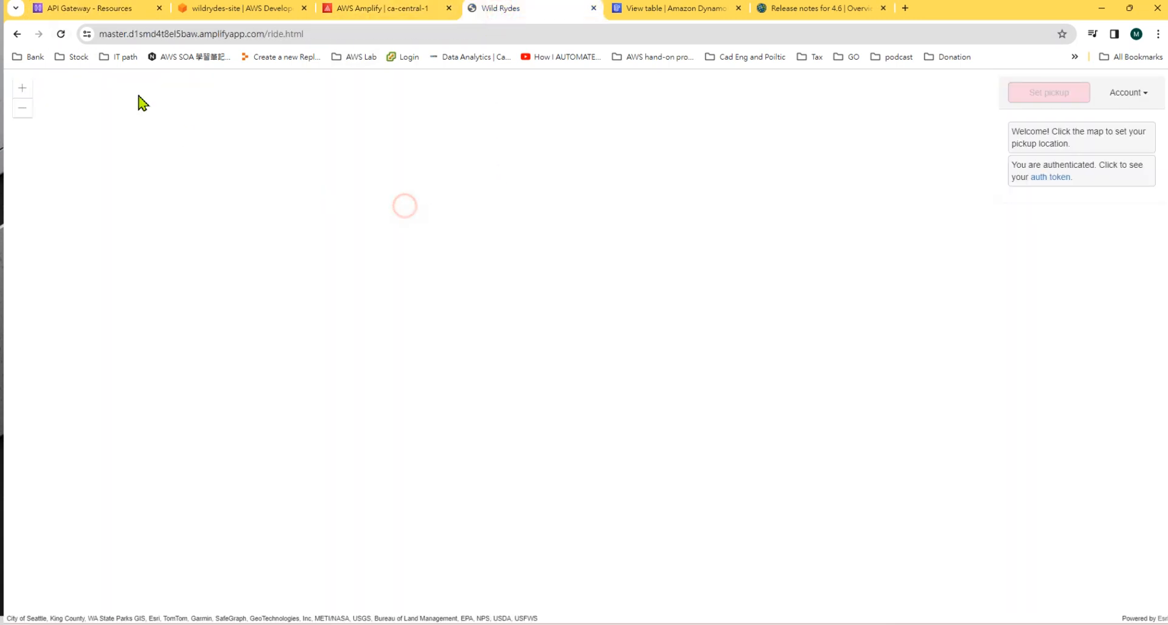
{"action": "left_click", "coordinate": [61, 34]}
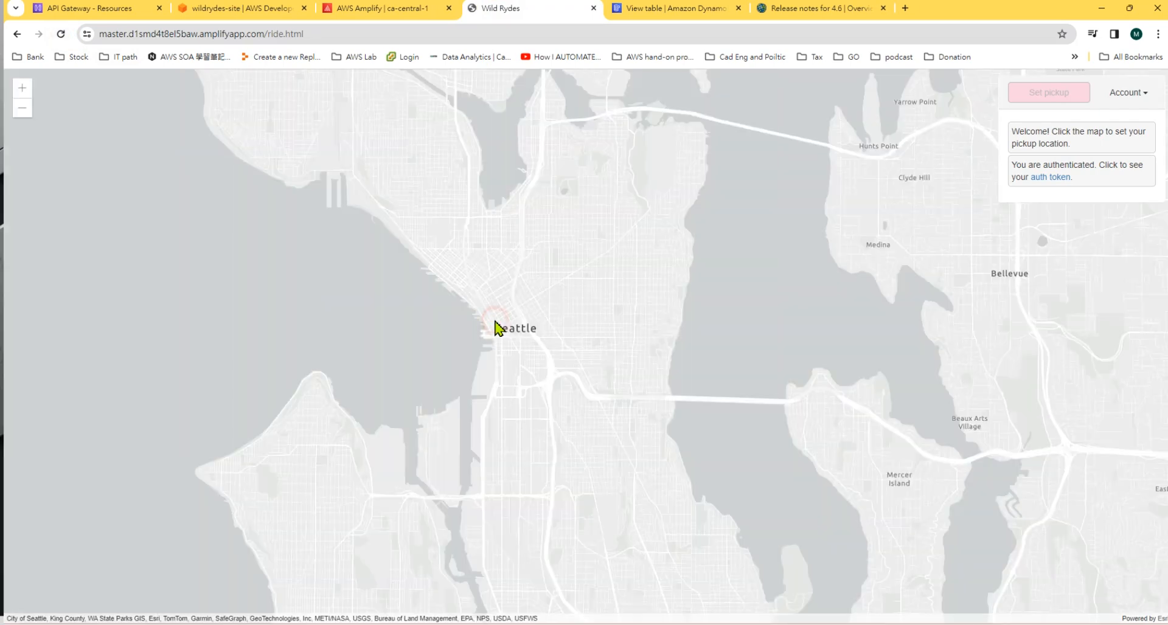
{"action": "left_click", "coordinate": [496, 329]}
{"action": "left_click", "coordinate": [587, 285]}
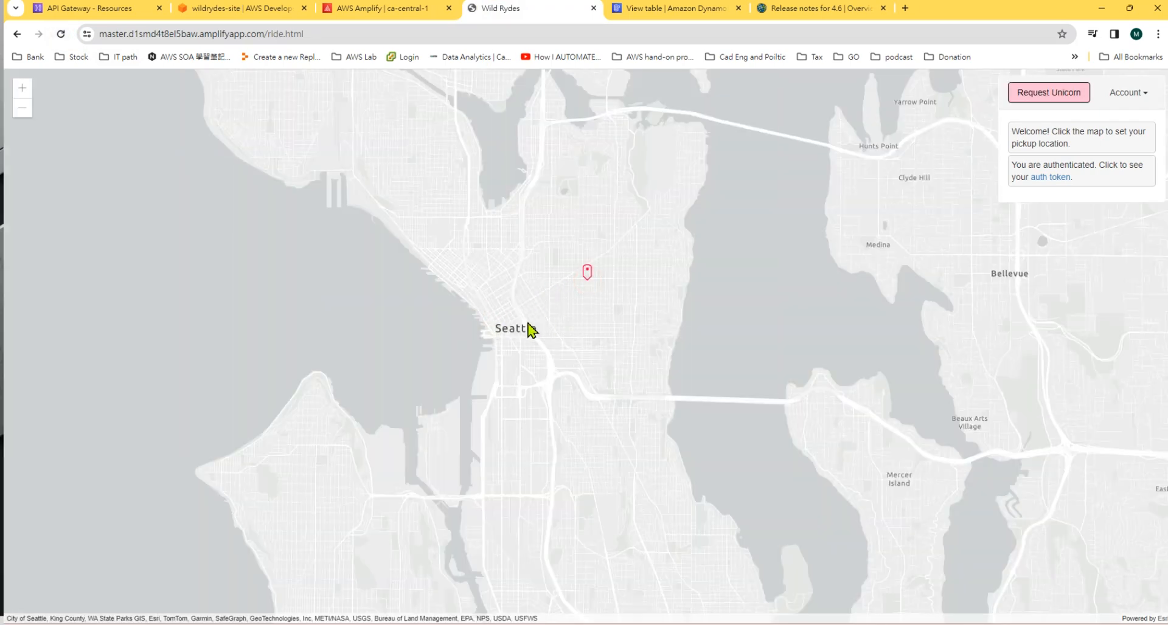
Move the pickup point to just southeast of the Seattle label on the map and request a unicorn
{"action": "left_click", "coordinate": [537, 348]}
{"action": "left_click", "coordinate": [1041, 101]}
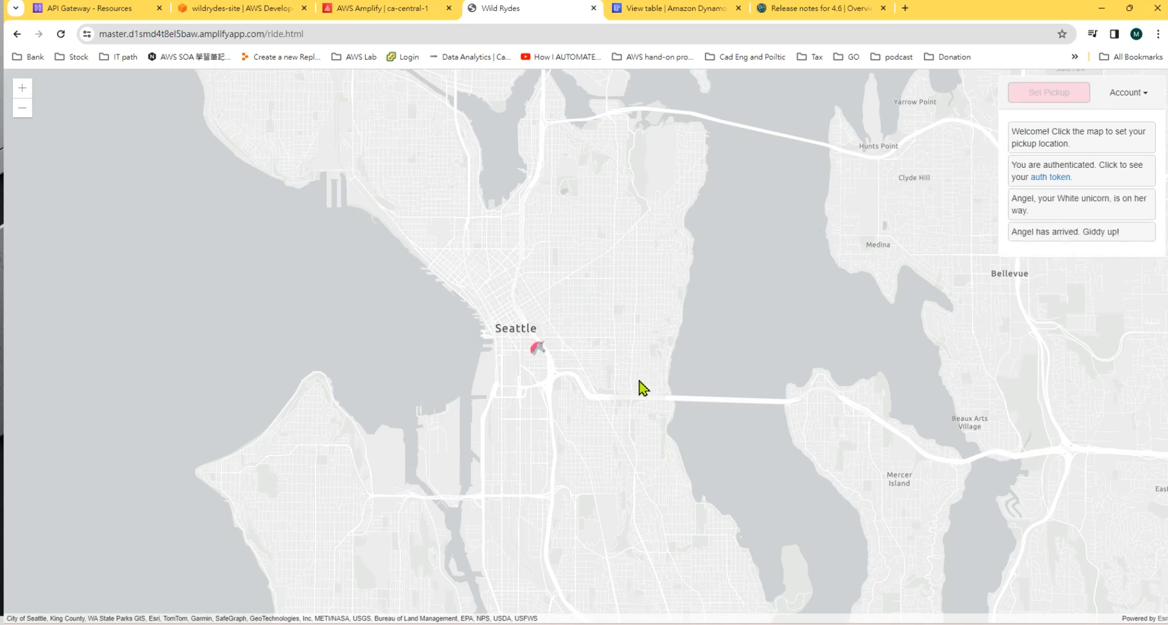
Explore the ride map from Seattle eastward across Canada to the area around Winnipeg and Kenora
{"action": "scroll", "coordinate": [660, 377], "scroll_direction": "down", "scroll_amount": 1}
{"action": "scroll", "coordinate": [660, 377], "scroll_direction": "down", "scroll_amount": 3}
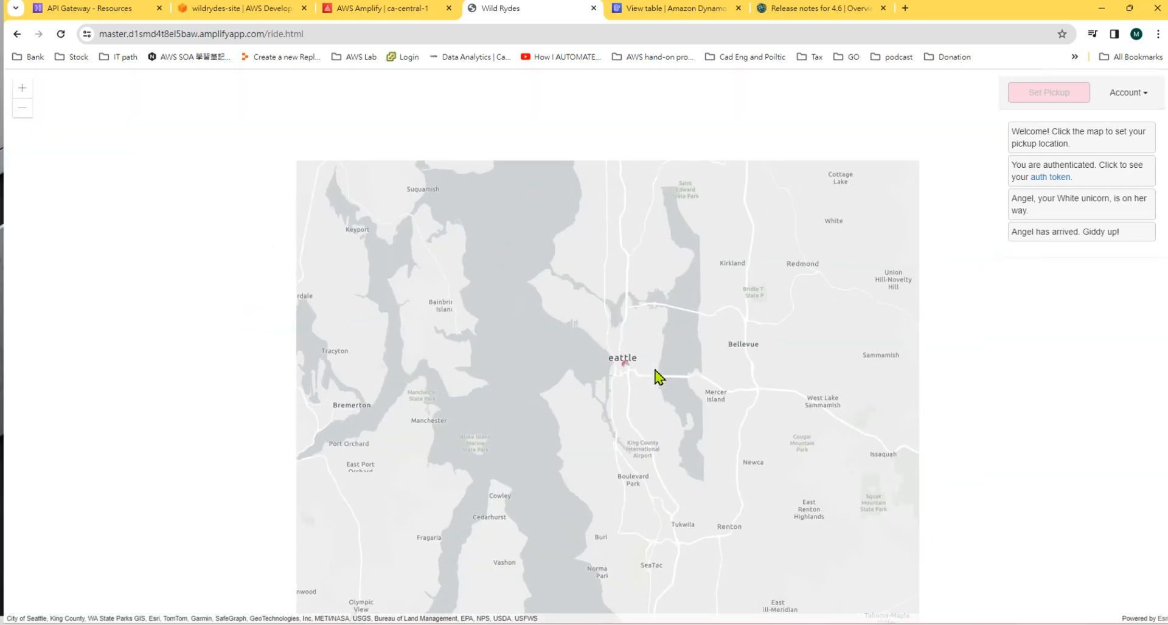
{"action": "scroll", "coordinate": [696, 365], "scroll_direction": "down", "scroll_amount": 3}
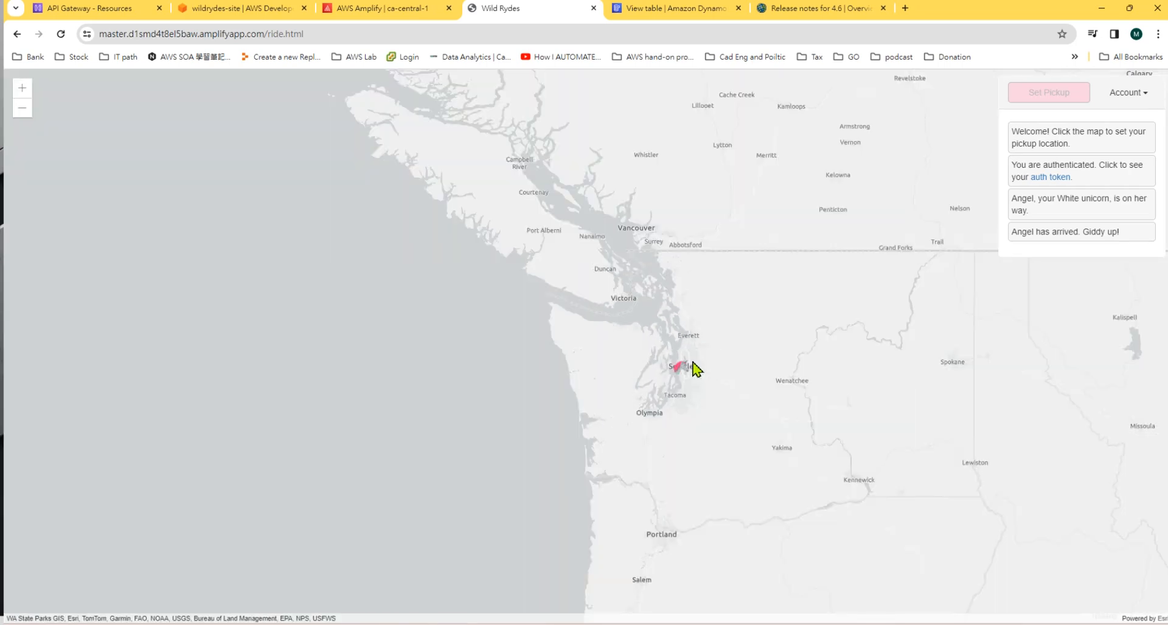
{"action": "left_click_drag", "start_coordinate": [731, 327], "coordinate": [638, 389]}
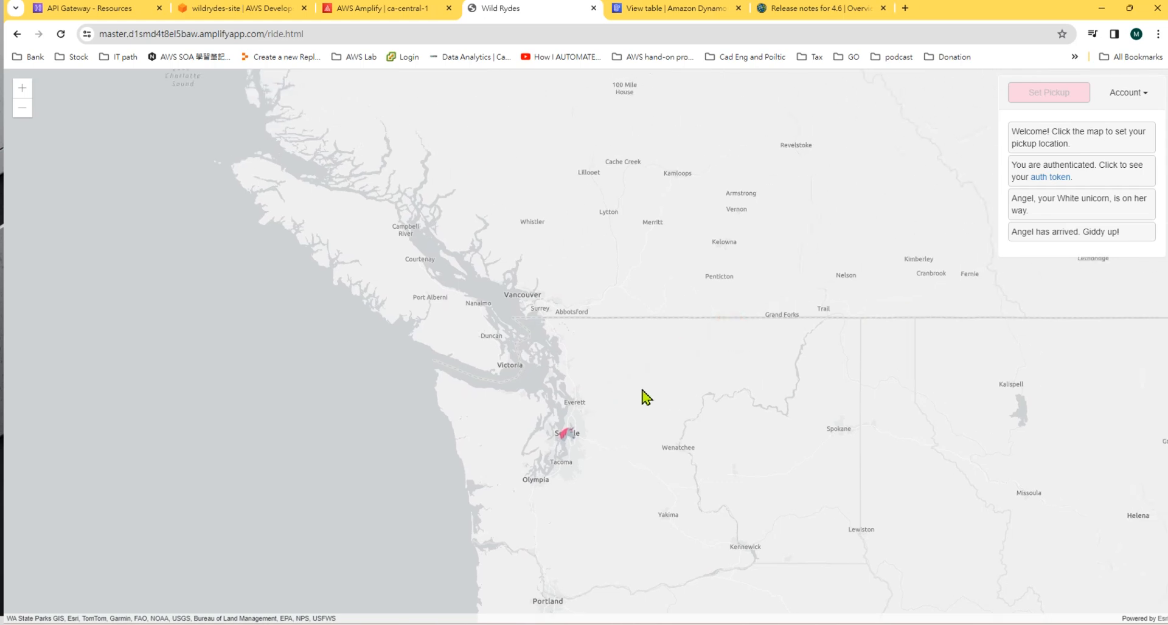
{"action": "scroll", "coordinate": [639, 389], "scroll_direction": "down", "scroll_amount": 2}
{"action": "left_click_drag", "start_coordinate": [774, 358], "coordinate": [561, 374]}
{"action": "left_click_drag", "start_coordinate": [843, 361], "coordinate": [696, 374]}
{"action": "scroll", "coordinate": [696, 374], "scroll_direction": "down", "scroll_amount": 2}
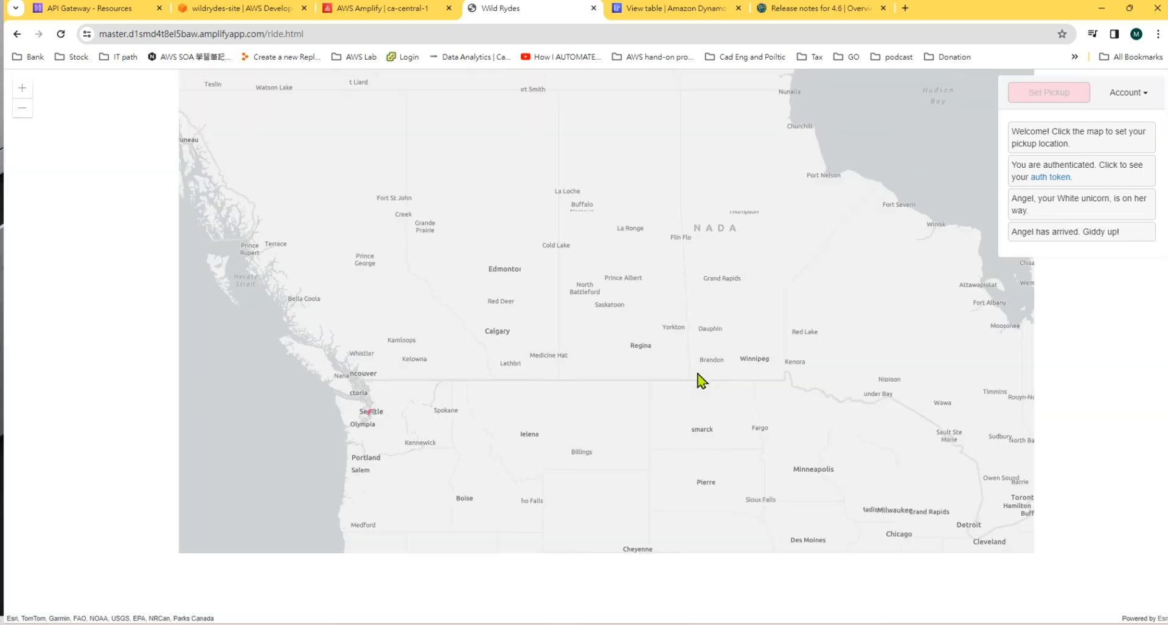
{"action": "left_click_drag", "start_coordinate": [771, 360], "coordinate": [535, 347]}
{"action": "scroll", "coordinate": [564, 380], "scroll_direction": "down", "scroll_amount": 2}
{"action": "scroll", "coordinate": [533, 383], "scroll_direction": "up", "scroll_amount": 5}
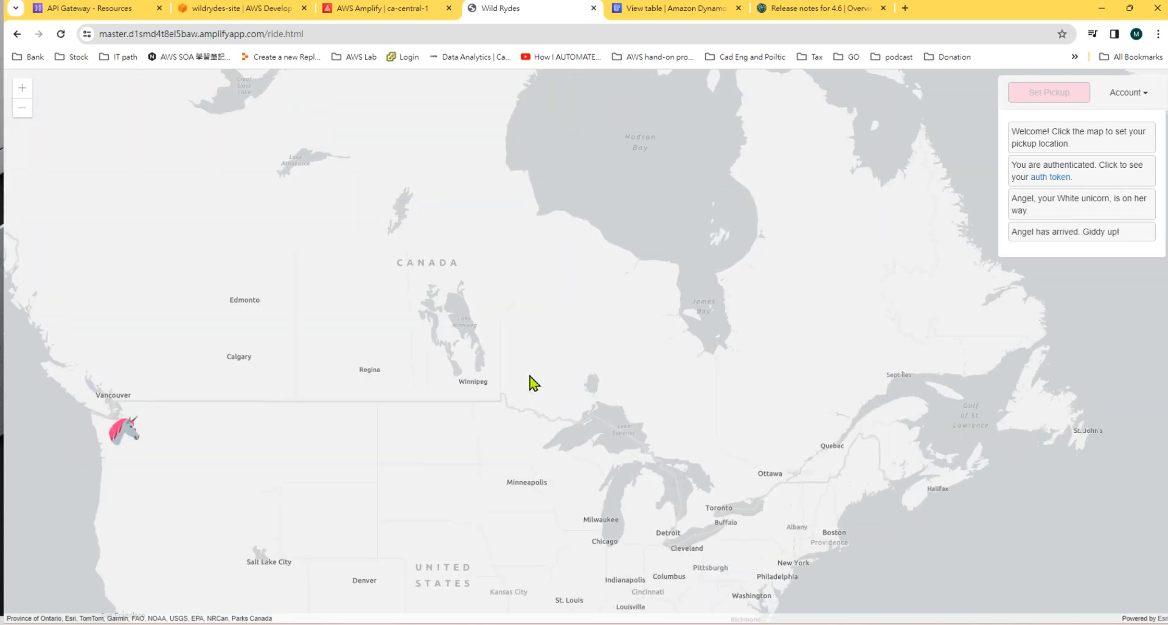
{"action": "left_click_drag", "start_coordinate": [540, 413], "coordinate": [555, 339]}
{"action": "scroll", "coordinate": [500, 383], "scroll_direction": "up", "scroll_amount": 2}
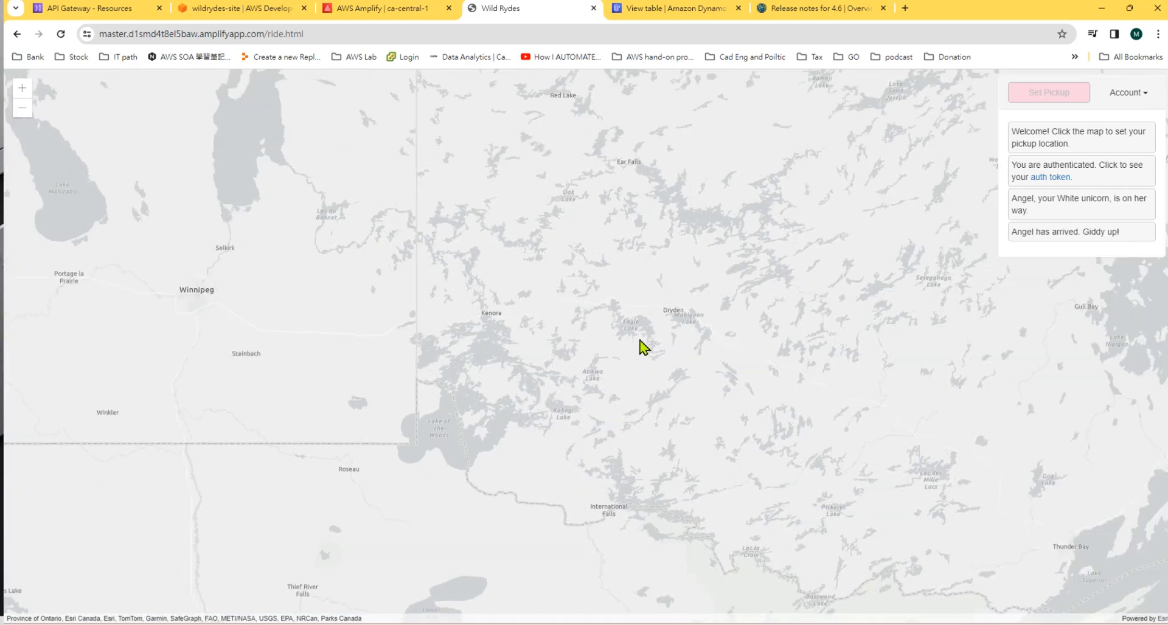
{"action": "scroll", "coordinate": [644, 347], "scroll_direction": "down", "scroll_amount": 2}
{"action": "left_click_drag", "start_coordinate": [490, 332], "coordinate": [618, 373]}
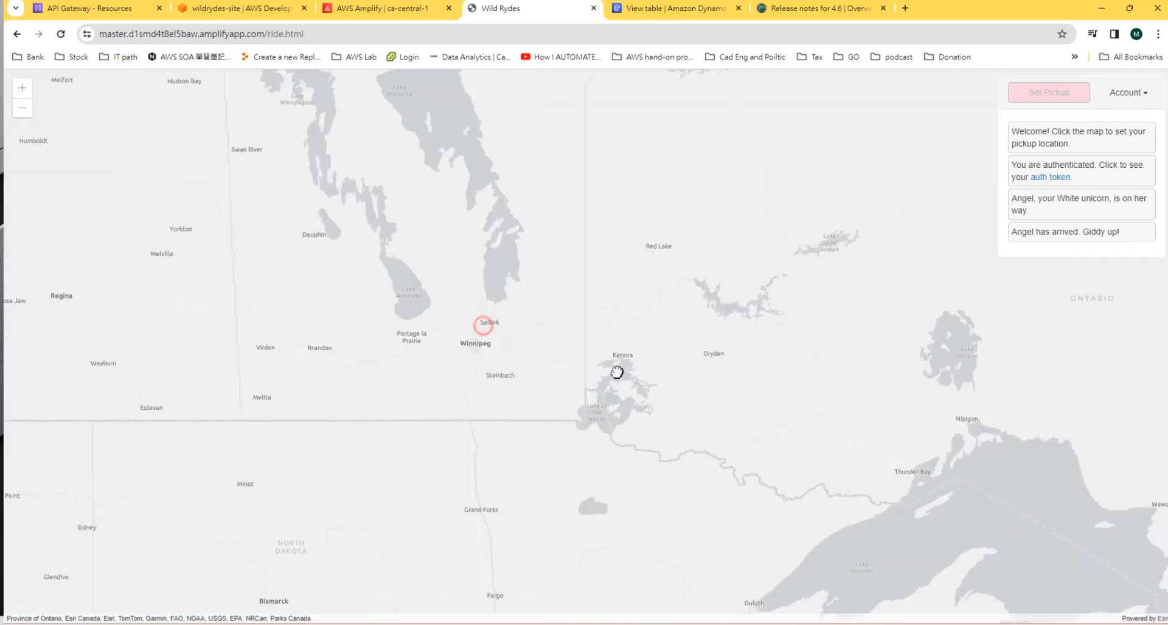
{"action": "scroll", "coordinate": [595, 360], "scroll_direction": "down", "scroll_amount": 2}
{"action": "scroll", "coordinate": [594, 360], "scroll_direction": "down", "scroll_amount": 2}
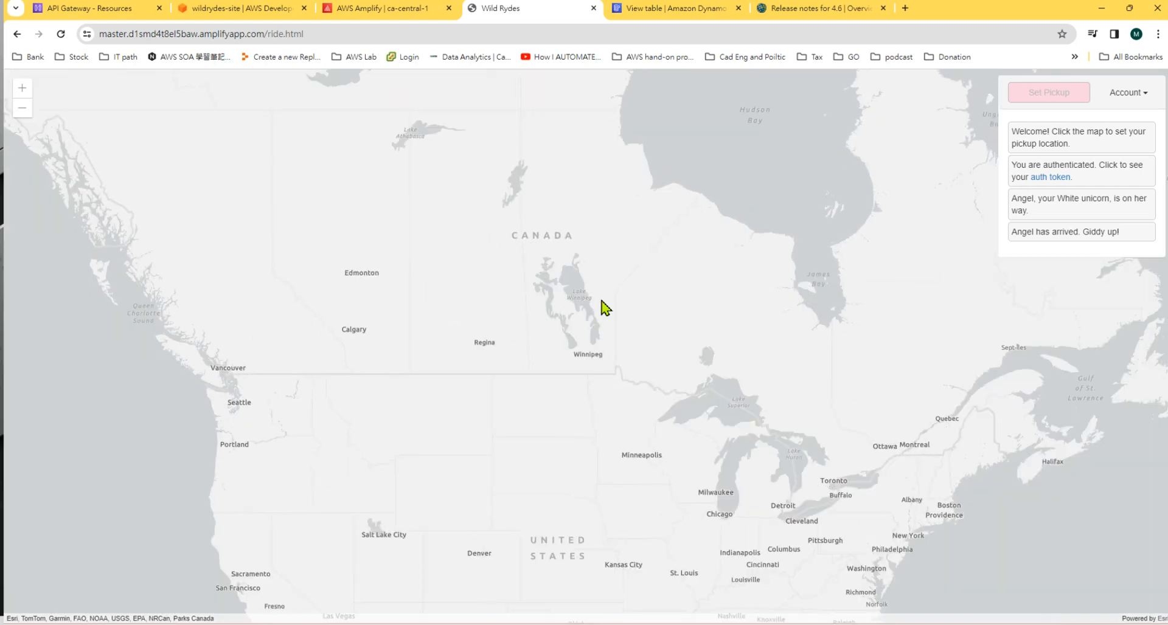
{"action": "left_click_drag", "start_coordinate": [602, 308], "coordinate": [590, 331]}
{"action": "scroll", "coordinate": [591, 332], "scroll_direction": "up", "scroll_amount": 2}
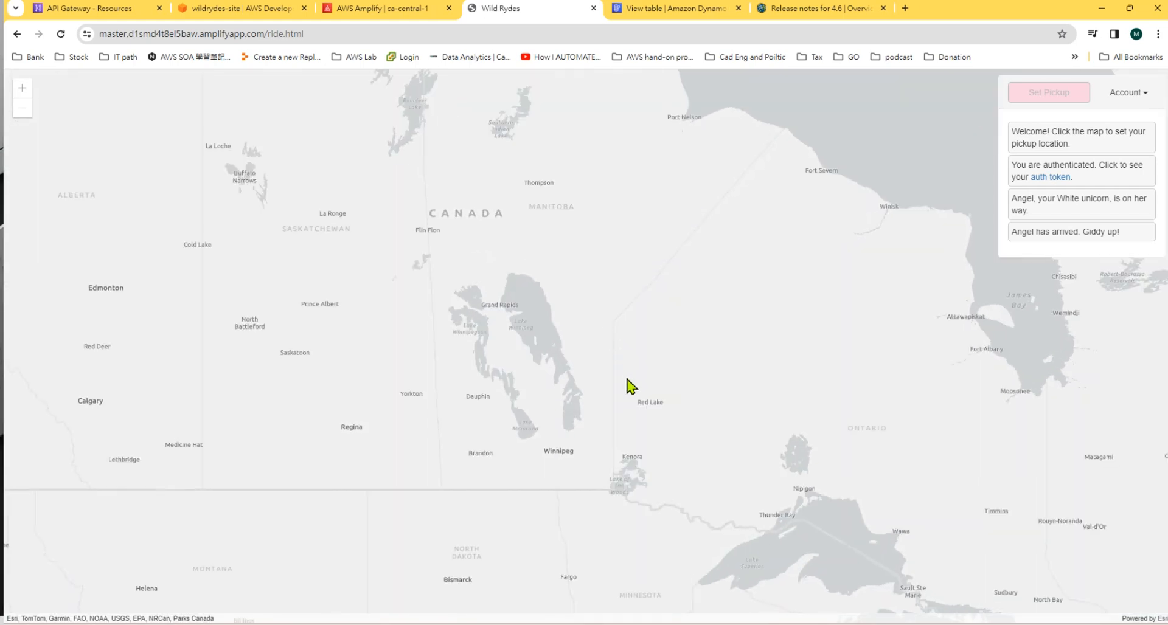
{"action": "left_click_drag", "start_coordinate": [622, 406], "coordinate": [622, 315]}
{"action": "scroll", "coordinate": [620, 318], "scroll_direction": "up", "scroll_amount": 2}
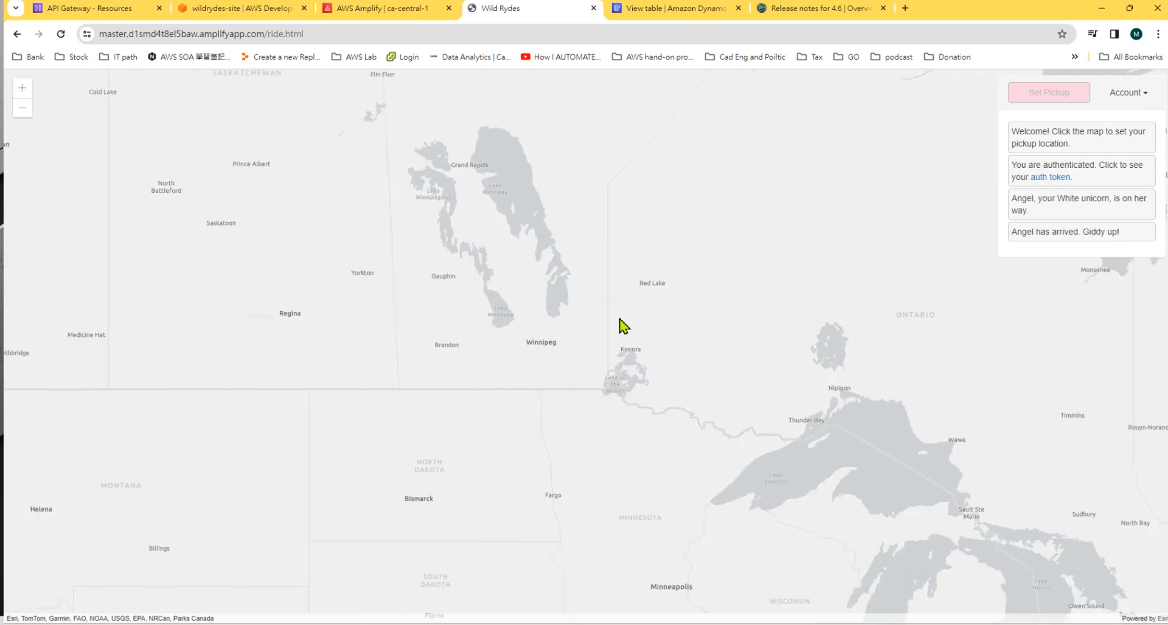
Set the pickup point just north of Winnipeg on the map and request a unicorn
{"action": "left_click_drag", "start_coordinate": [668, 358], "coordinate": [638, 306]}
{"action": "left_click", "coordinate": [636, 375]}
{"action": "scroll", "coordinate": [637, 376], "scroll_direction": "up", "scroll_amount": 2}
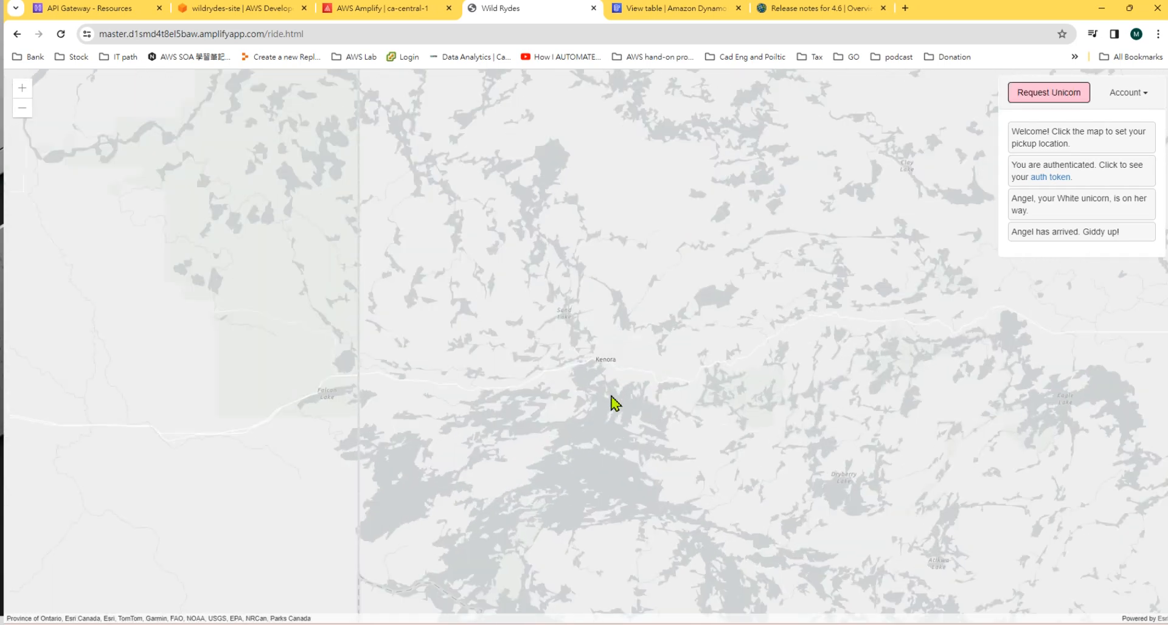
{"action": "left_click_drag", "start_coordinate": [593, 404], "coordinate": [742, 172]}
{"action": "left_click_drag", "start_coordinate": [595, 379], "coordinate": [695, 279]}
{"action": "scroll", "coordinate": [684, 335], "scroll_direction": "down", "scroll_amount": 5}
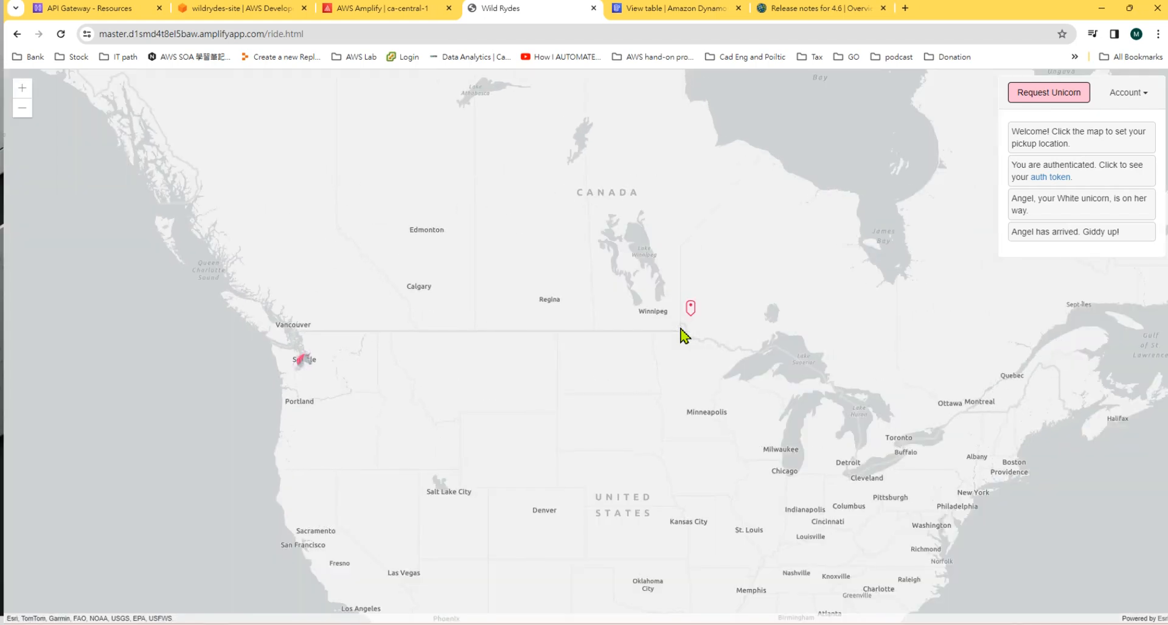
{"action": "left_click", "coordinate": [654, 296]}
{"action": "left_click", "coordinate": [1028, 97]}
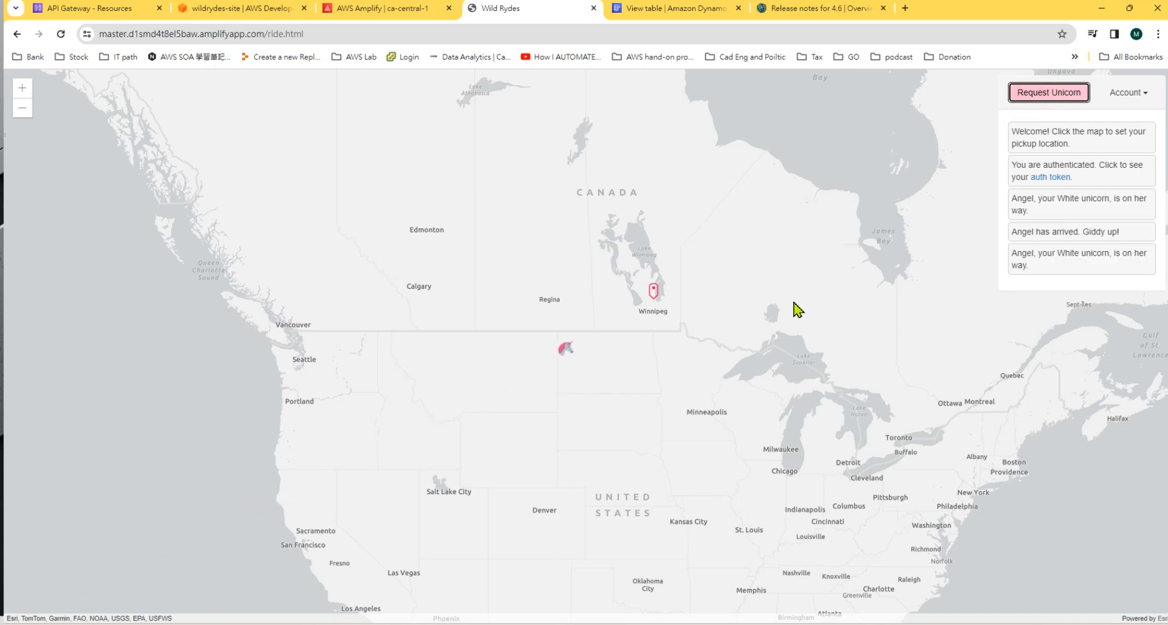
{"action": "left_click_drag", "start_coordinate": [830, 333], "coordinate": [628, 378]}
{"action": "scroll", "coordinate": [642, 369], "scroll_direction": "down", "scroll_amount": 1}
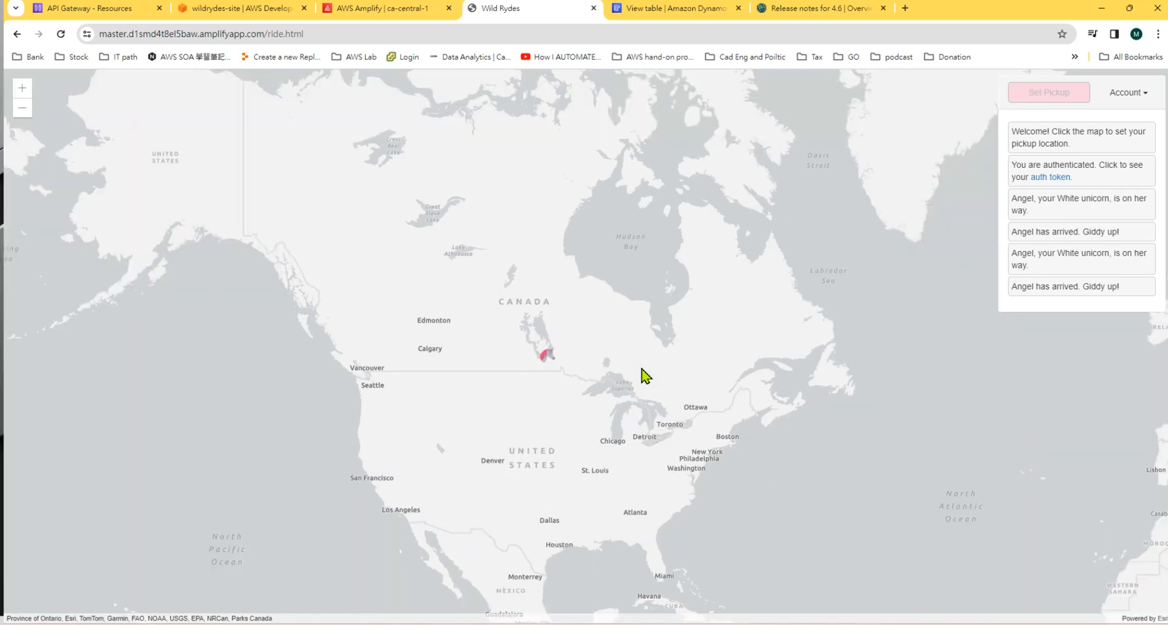
{"action": "scroll", "coordinate": [602, 350], "scroll_direction": "up", "scroll_amount": 2}
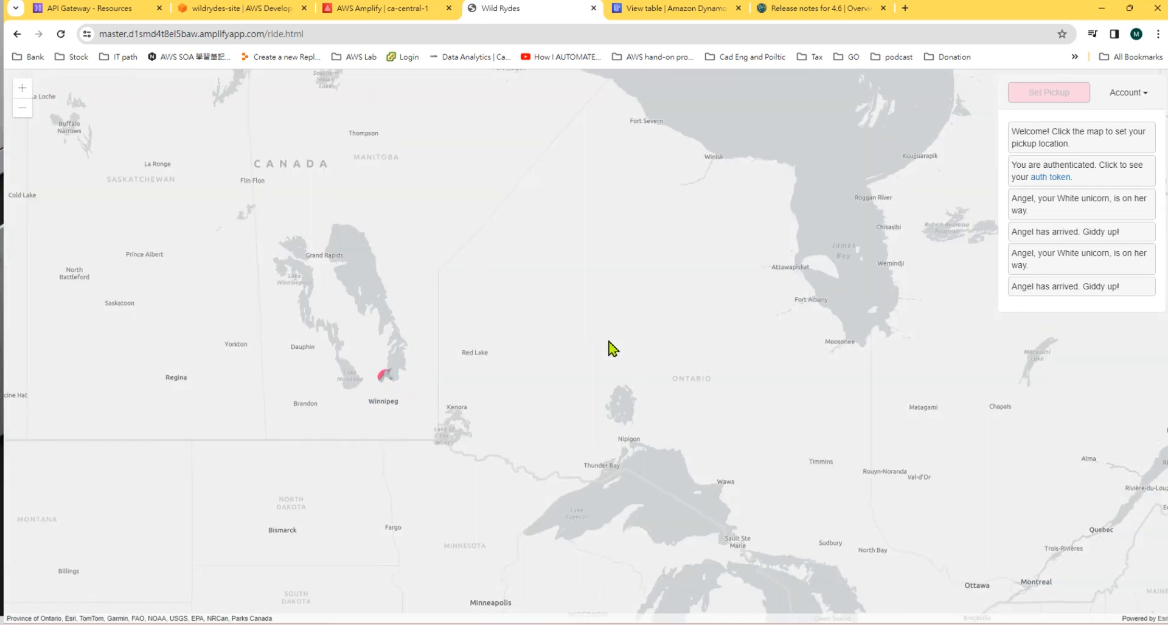
{"action": "scroll", "coordinate": [610, 342], "scroll_direction": "down", "scroll_amount": 1}
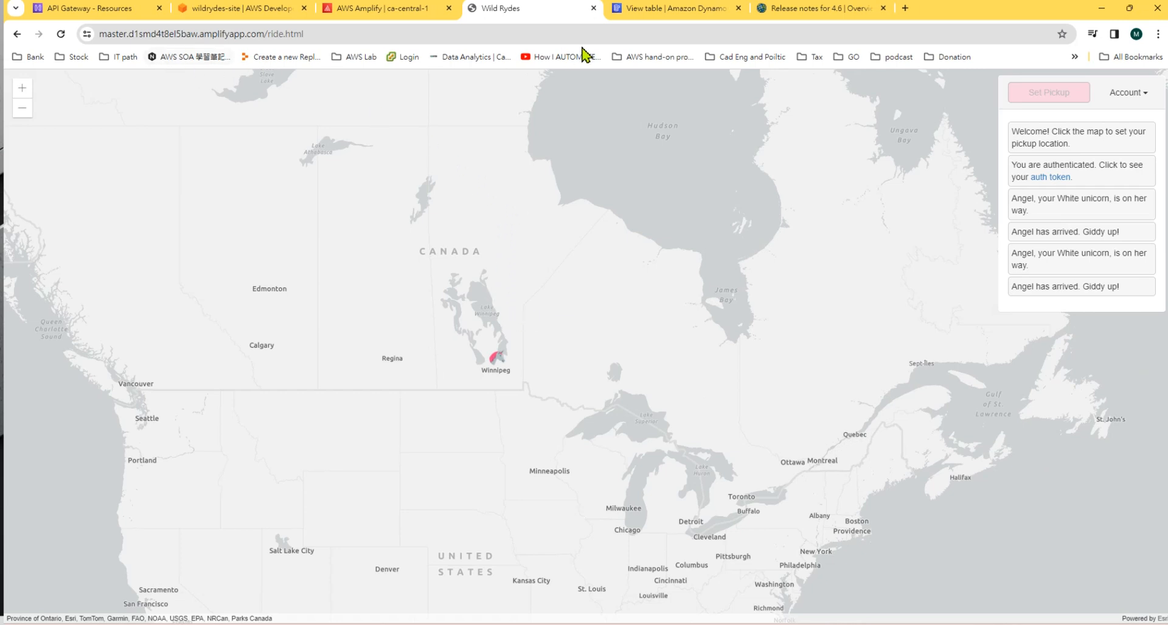
Switch to the DynamoDB console and review the Rides table's general information, additional info, items summary and capacity metrics
{"action": "left_click", "coordinate": [707, 16]}
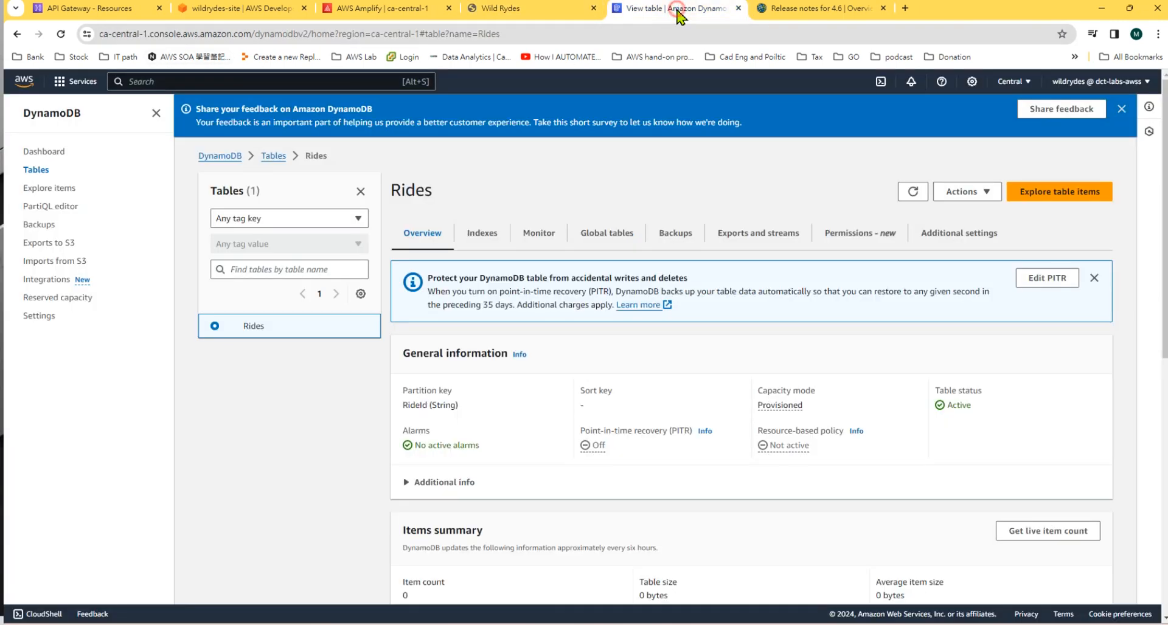
{"action": "left_click", "coordinate": [34, 170]}
{"action": "left_click", "coordinate": [261, 275]}
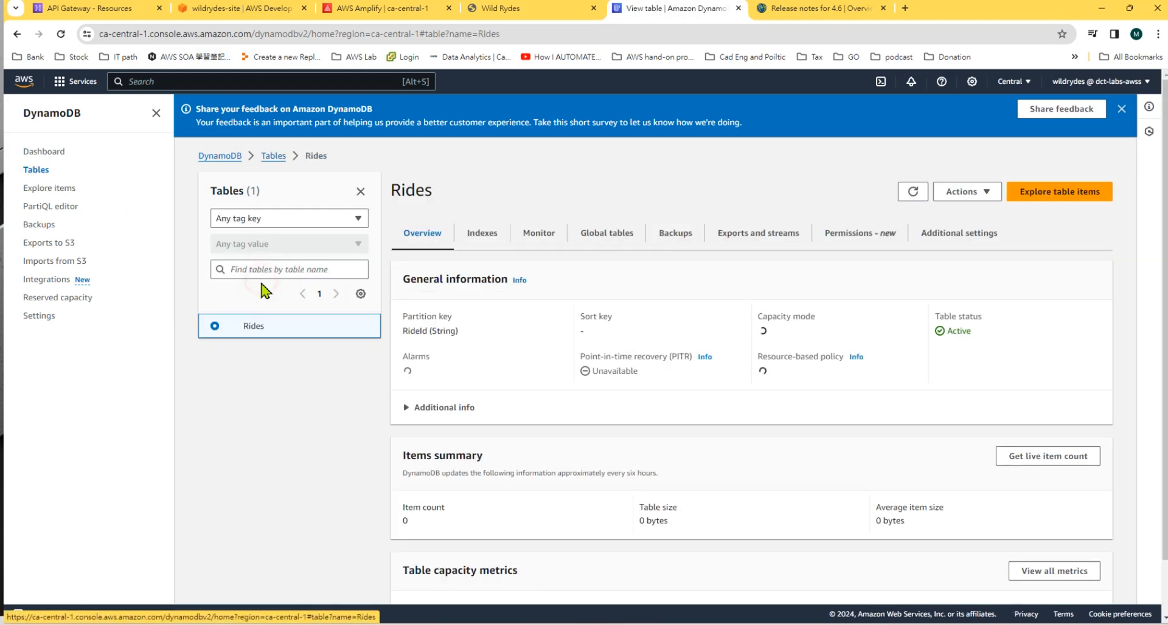
{"action": "scroll", "coordinate": [417, 438], "scroll_direction": "down", "scroll_amount": 6}
{"action": "scroll", "coordinate": [417, 442], "scroll_direction": "up", "scroll_amount": 4}
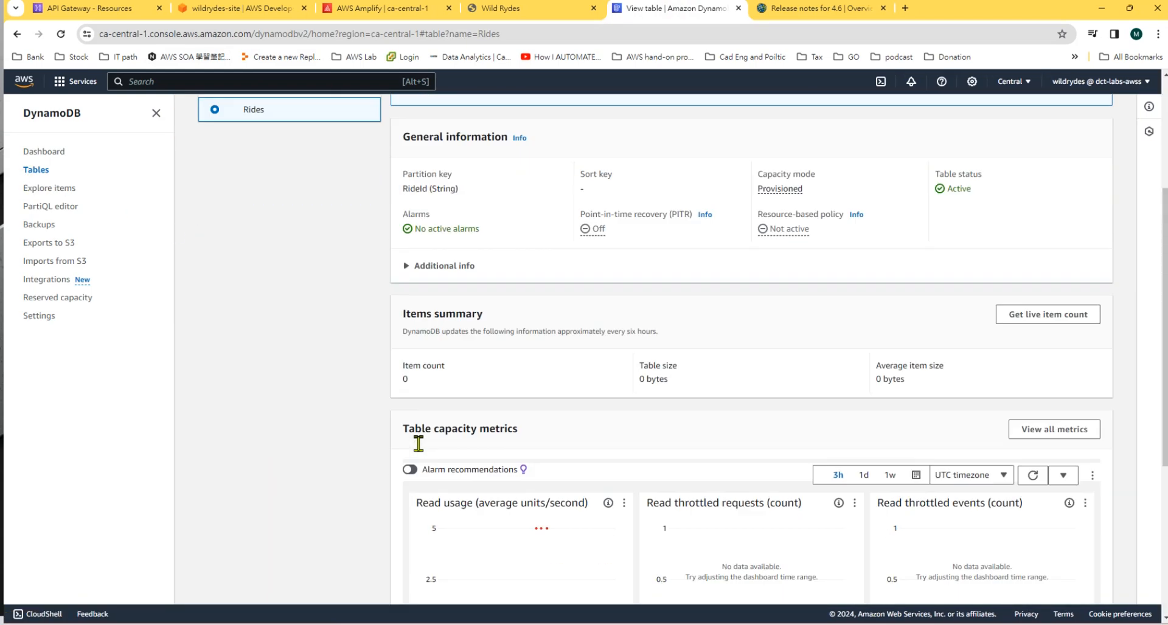
{"action": "scroll", "coordinate": [419, 443], "scroll_direction": "up", "scroll_amount": 1}
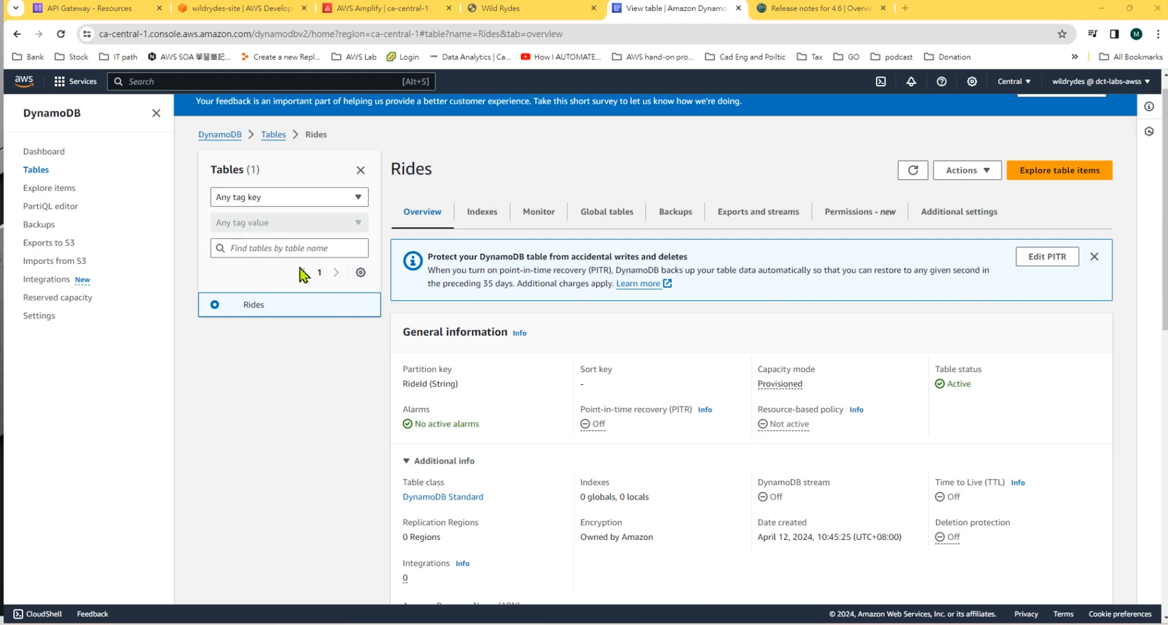
{"action": "scroll", "coordinate": [420, 351], "scroll_direction": "up", "scroll_amount": 1}
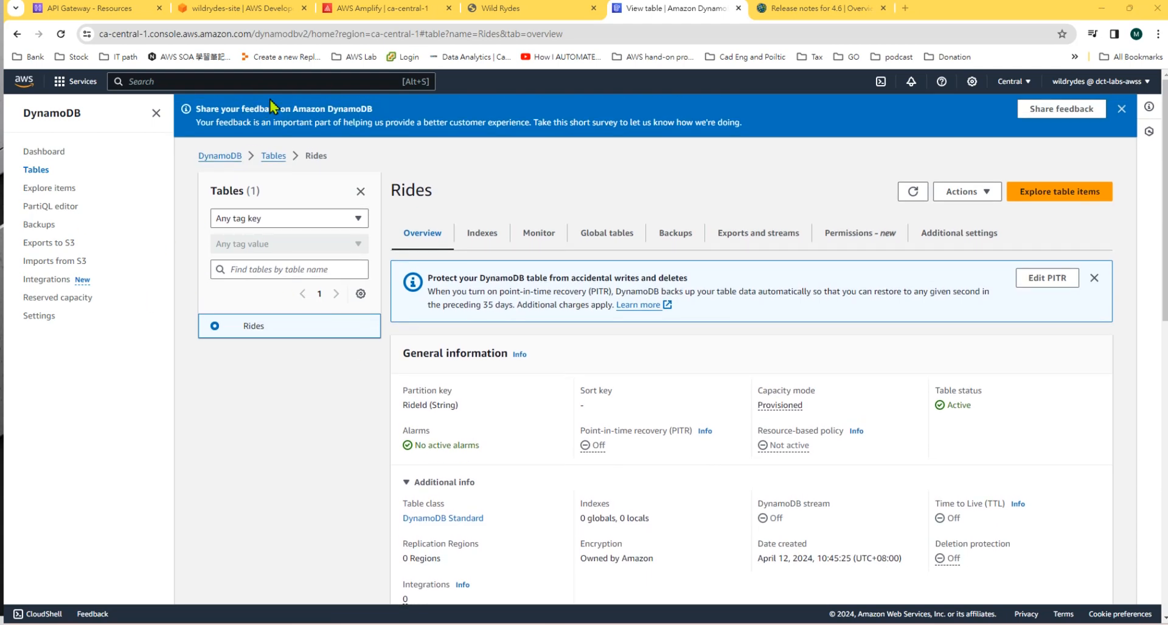
Return to the Wild Rydes ride page, set a pickup point at the Canada label northwest of Winnipeg and request a unicorn
{"action": "left_click", "coordinate": [481, 9]}
{"action": "scroll", "coordinate": [547, 385], "scroll_direction": "down", "scroll_amount": 2}
{"action": "left_click", "coordinate": [507, 339]}
{"action": "left_click", "coordinate": [1032, 105]}
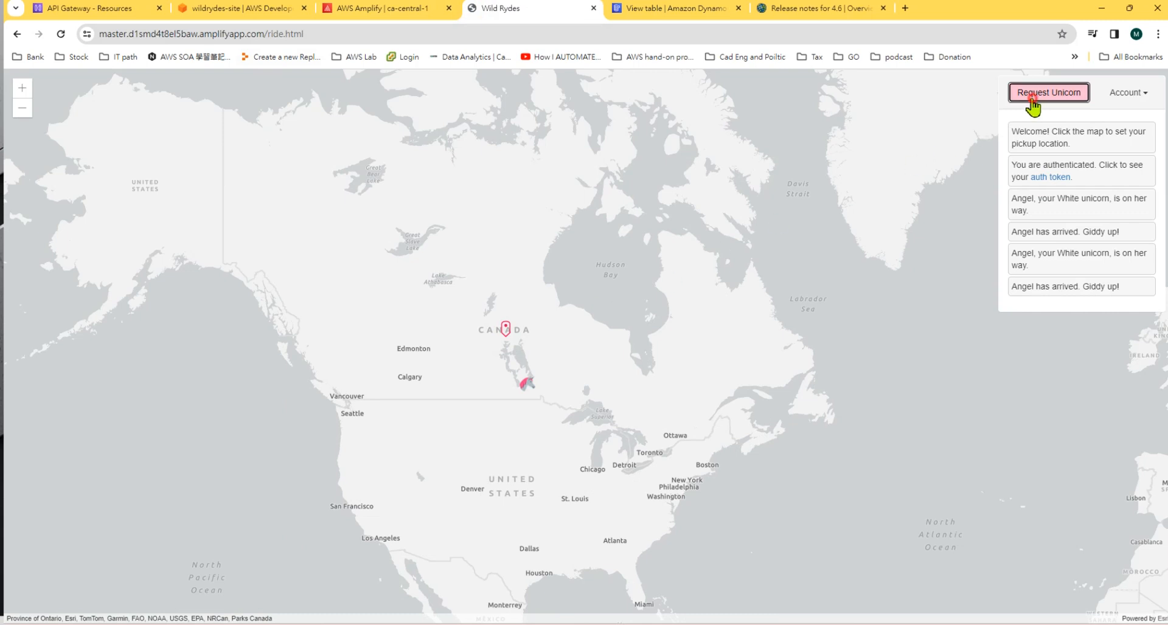